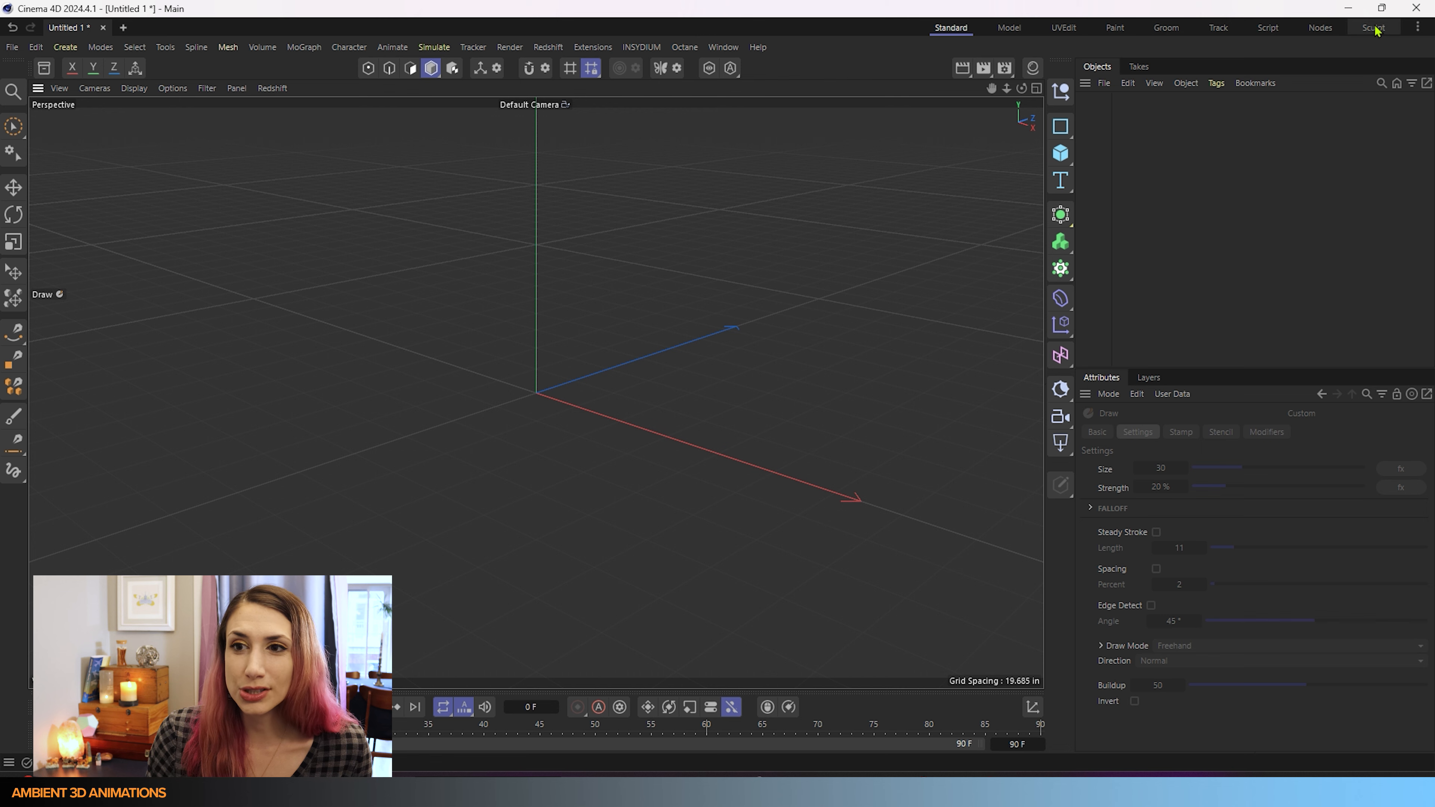
Add an editable plane with 100 width segments and 100 height segments in the Sculpt layout
click(1373, 28)
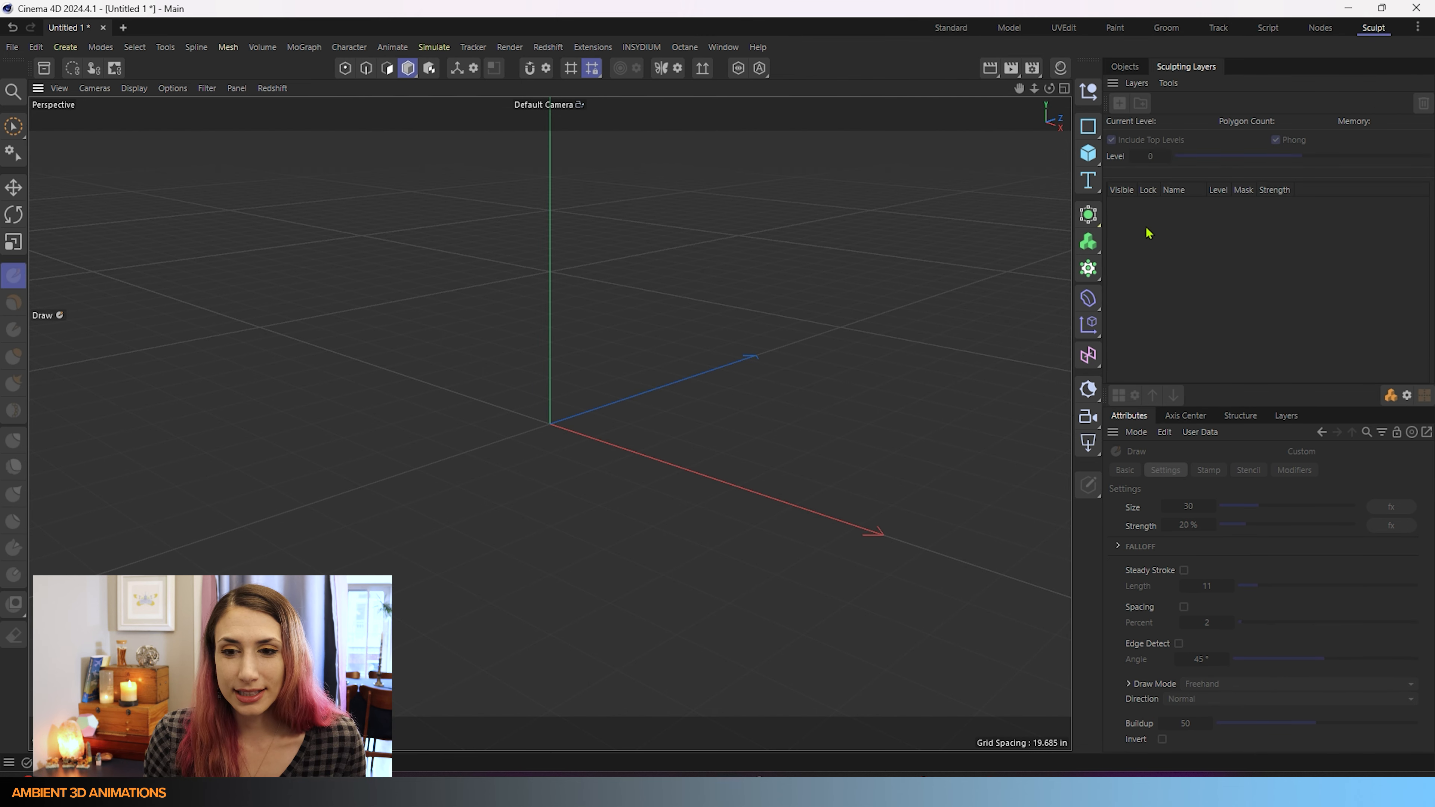
click(1092, 154)
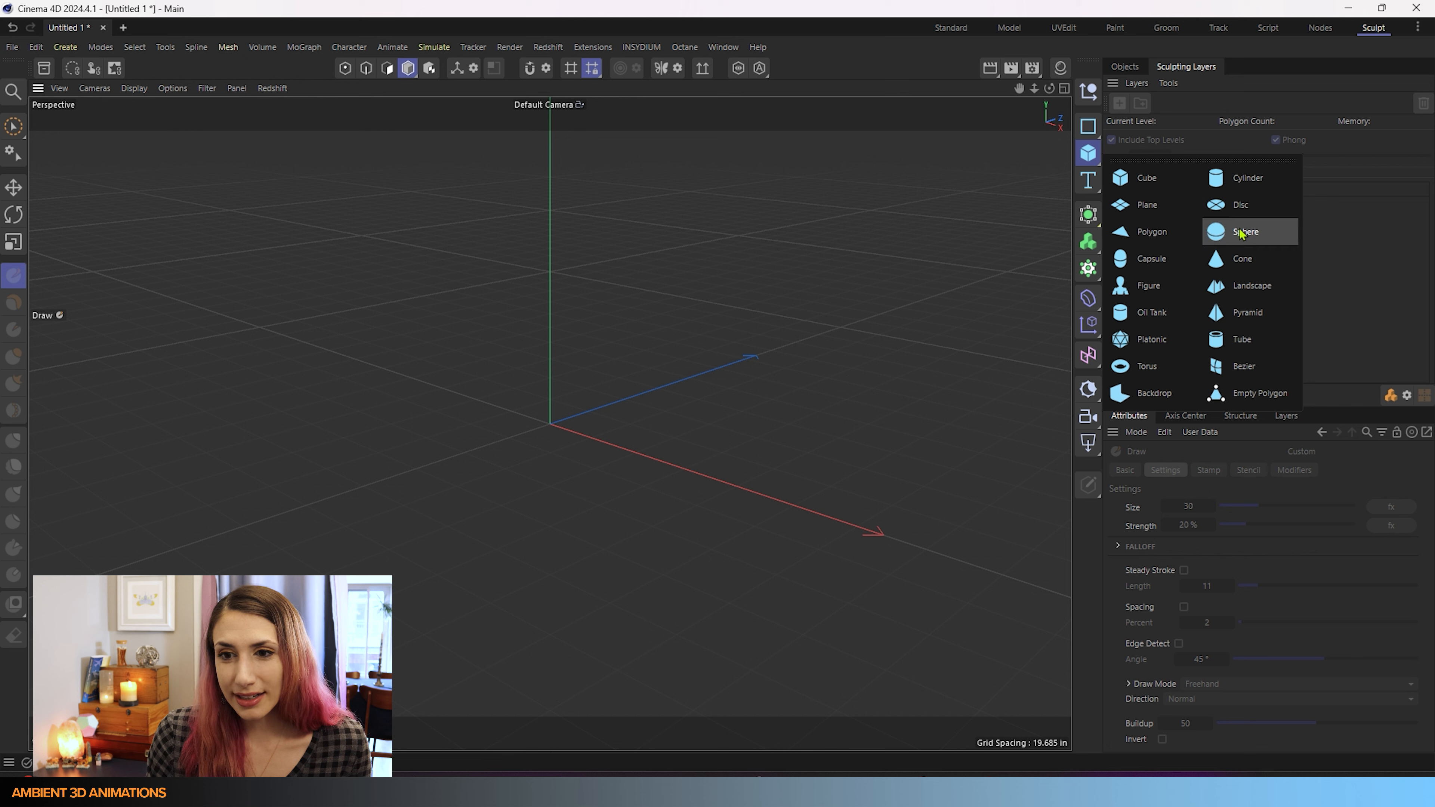
click(1146, 205)
drag(1266, 539, 1426, 554)
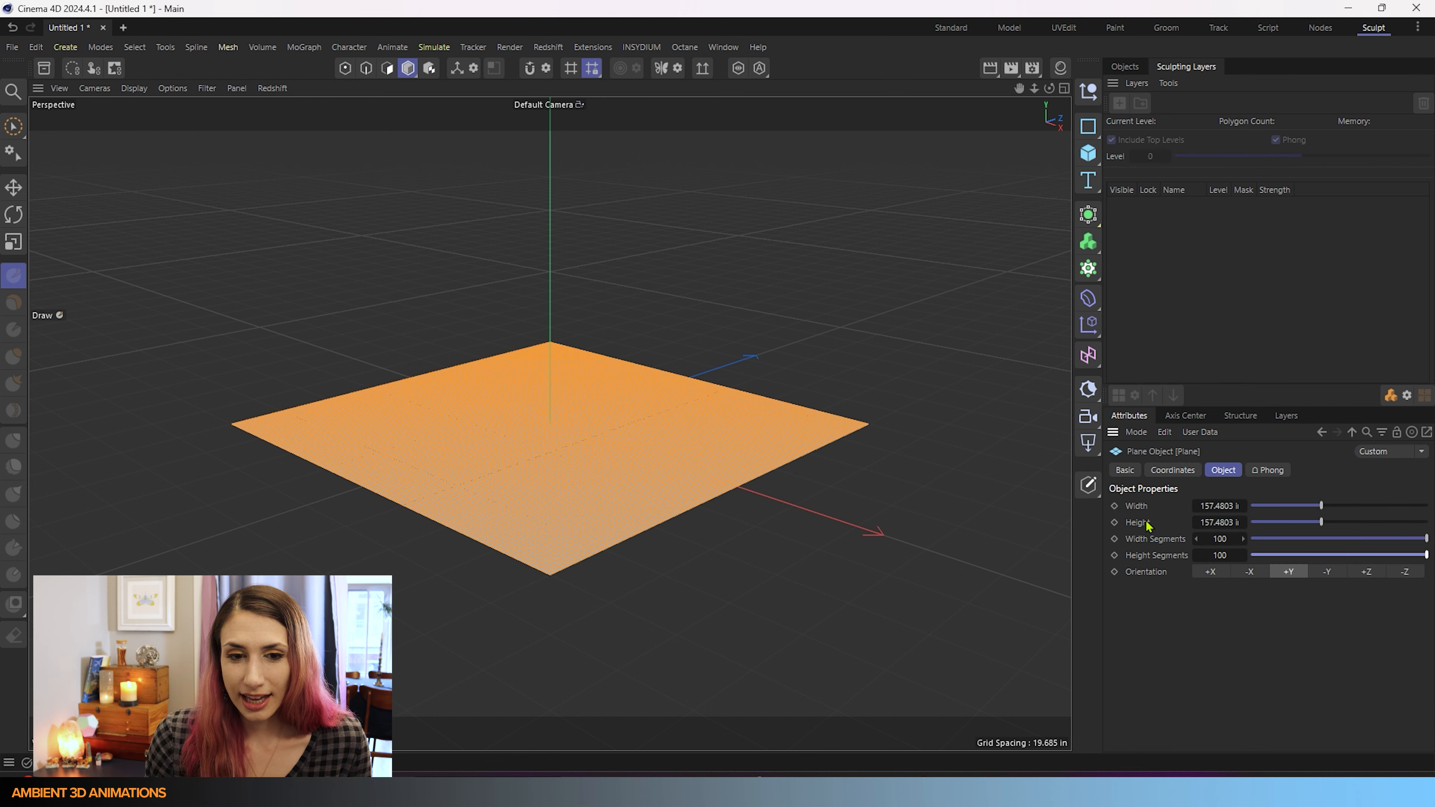
click(1088, 486)
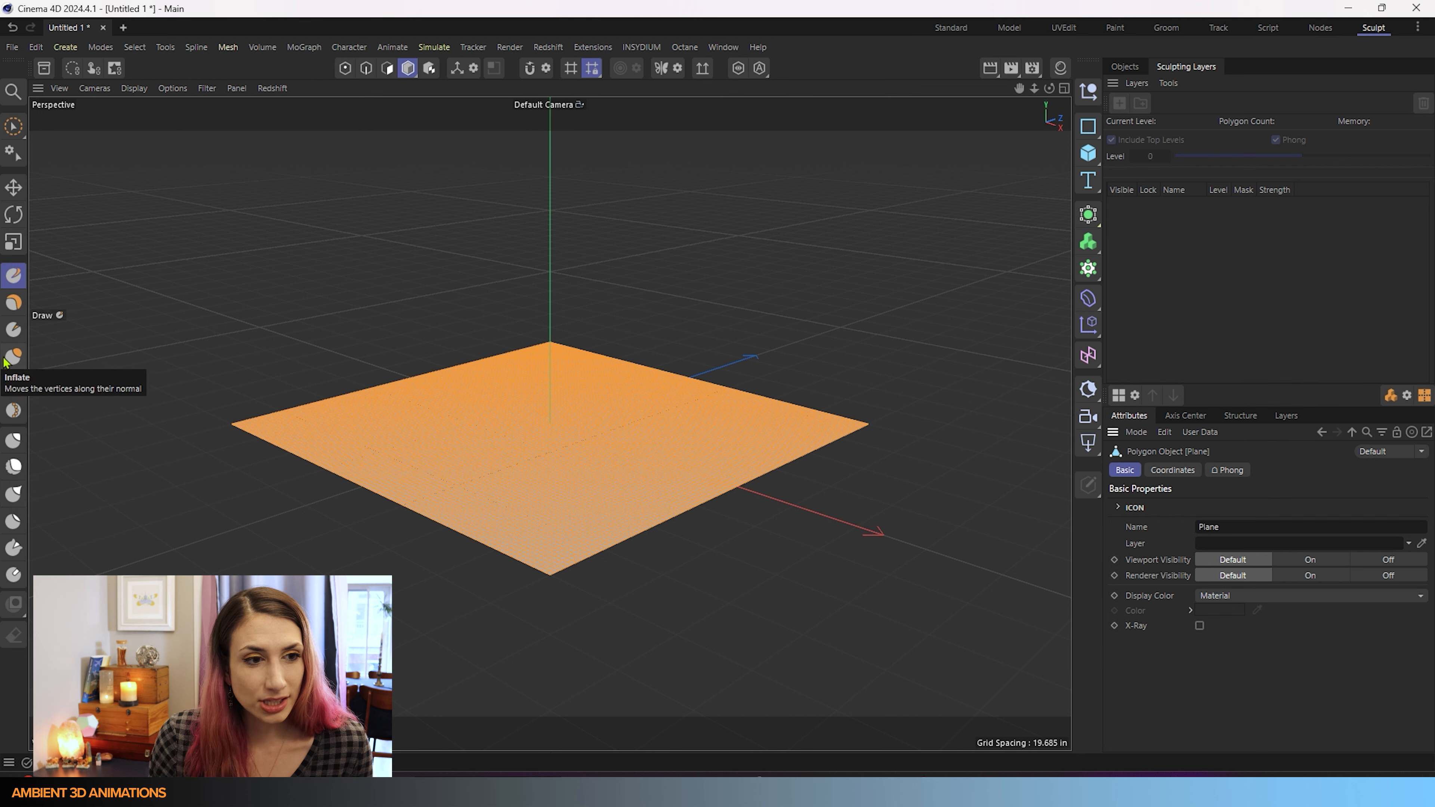
Enable the stamp for the Grab sculpting brush and check its loadable stamp presets without loading one
click(15, 441)
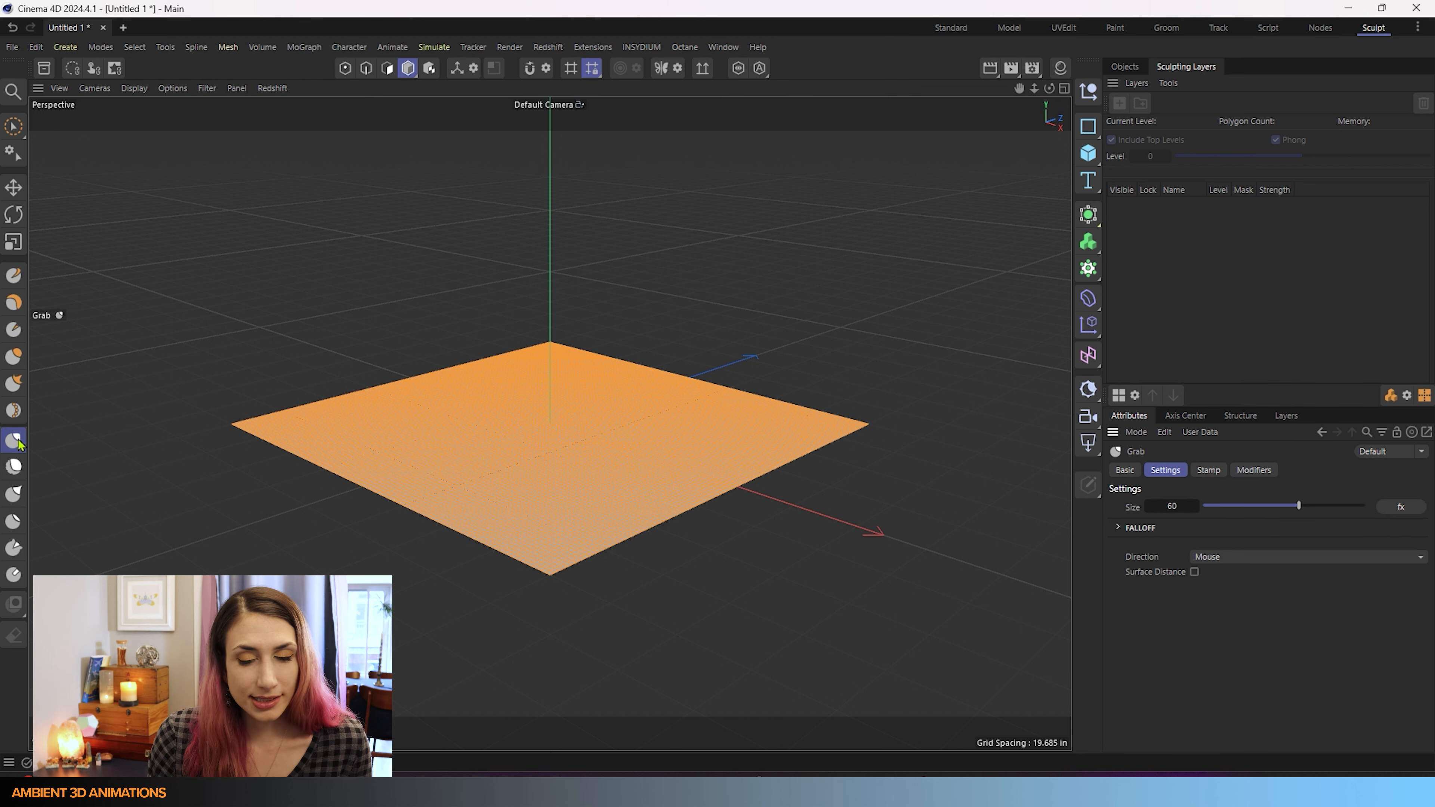
click(1209, 471)
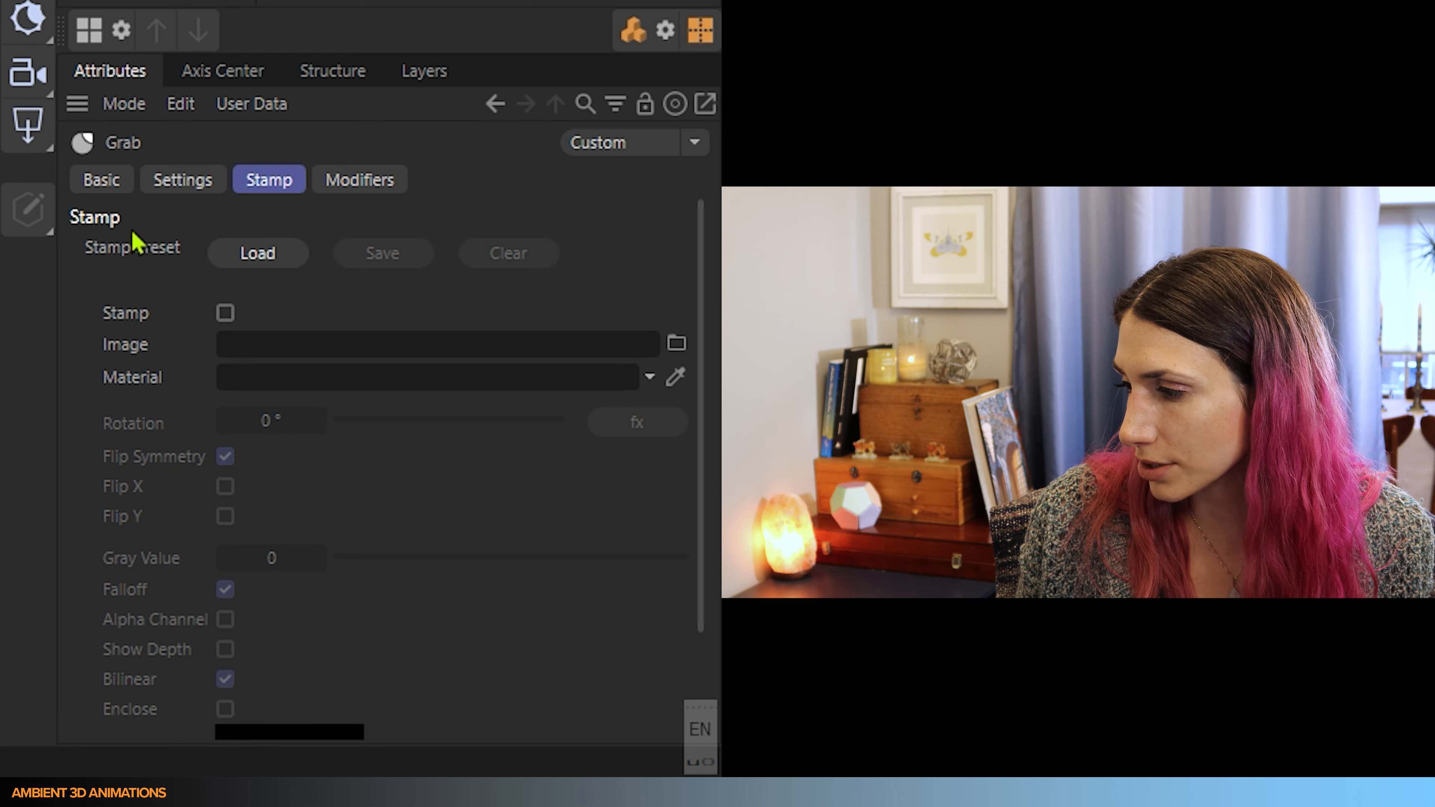
click(225, 312)
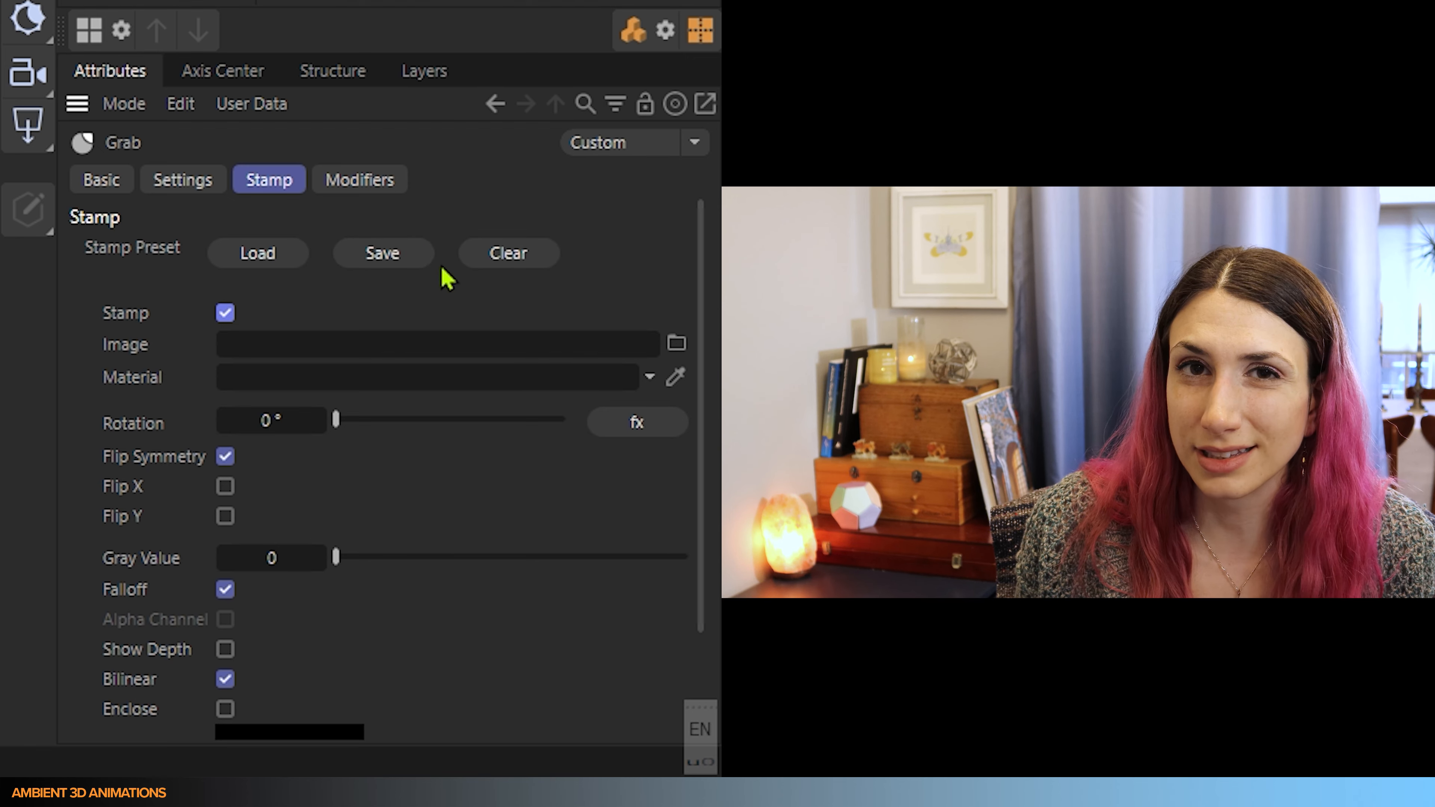
scroll(429, 502, down, 2)
scroll(335, 489, up, 2)
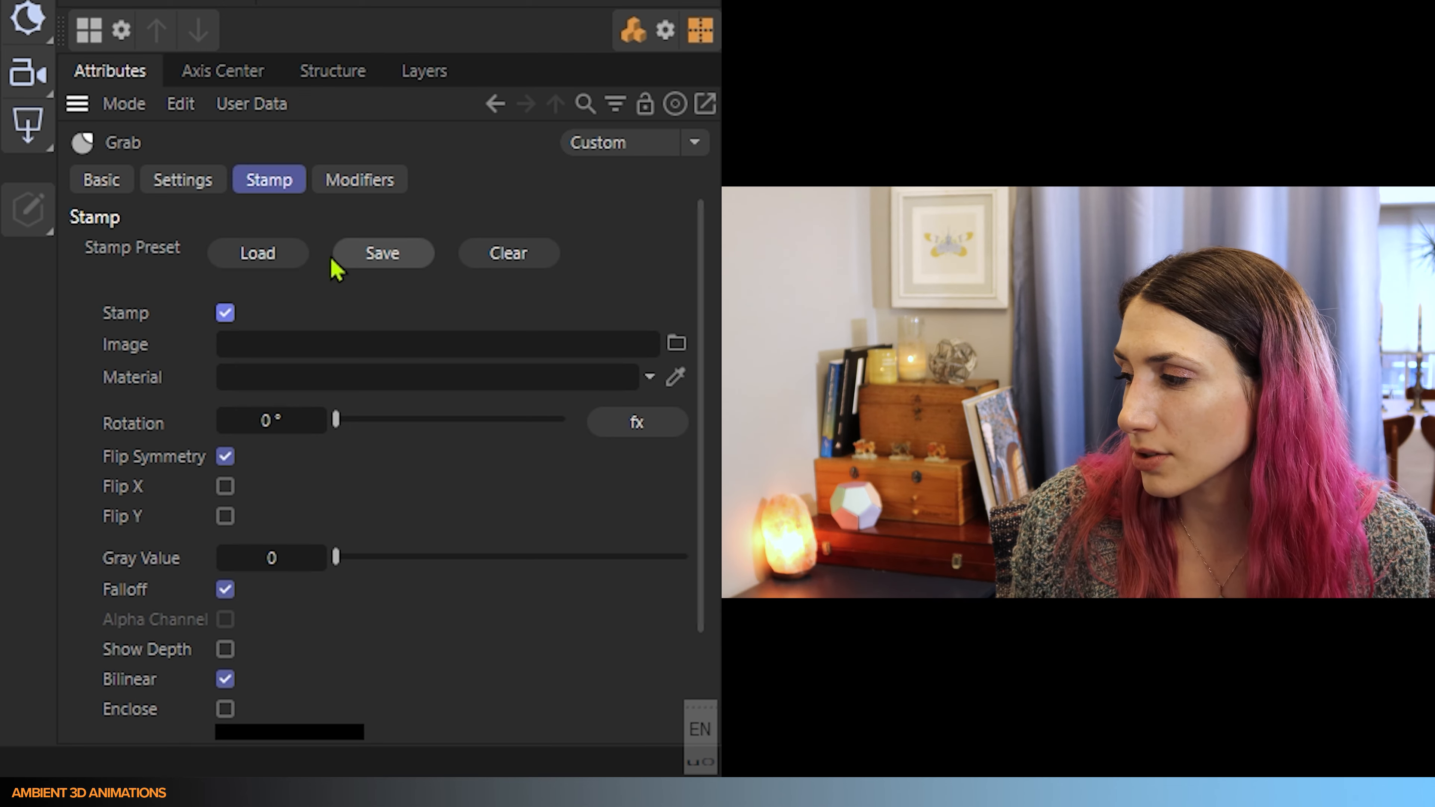
click(231, 266)
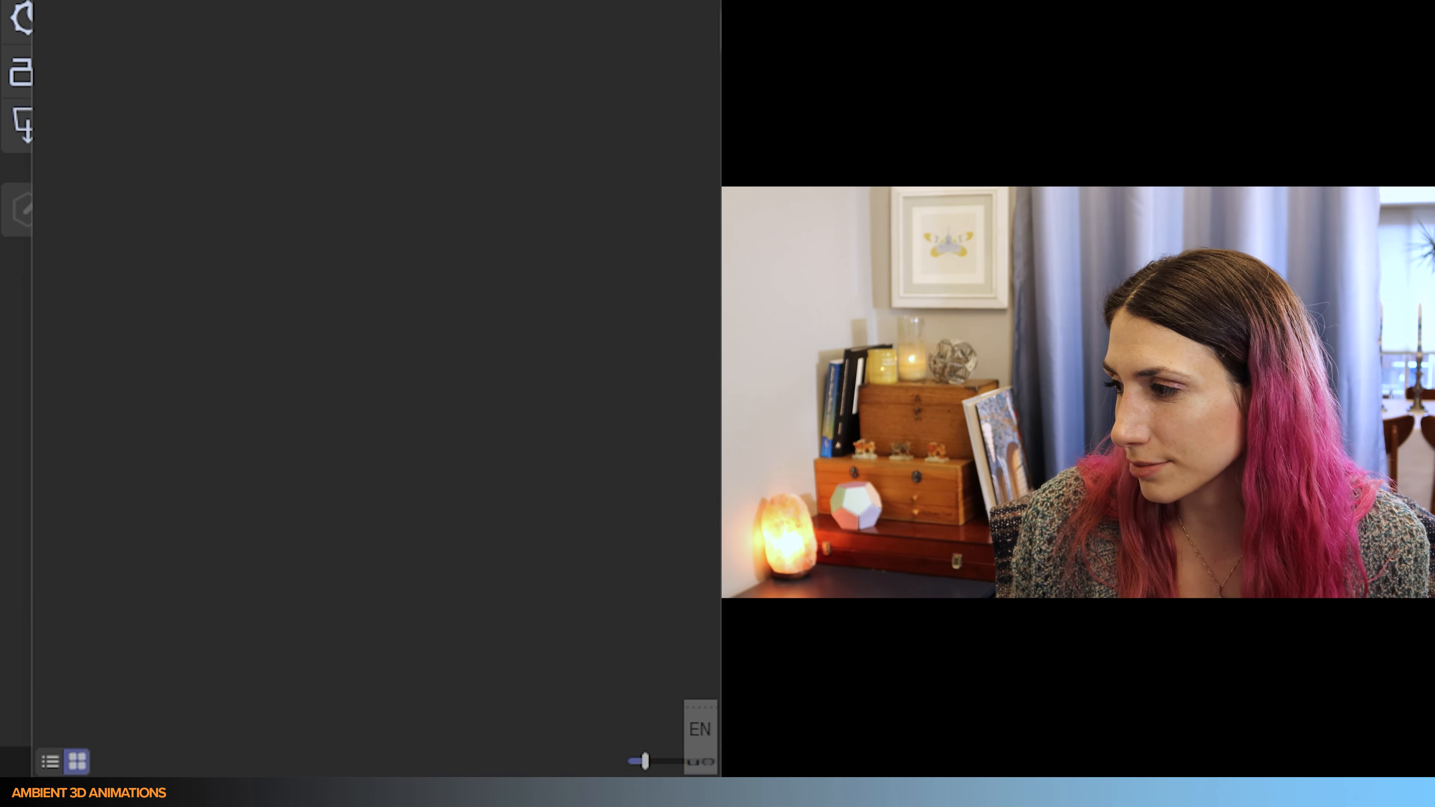
key(Escape)
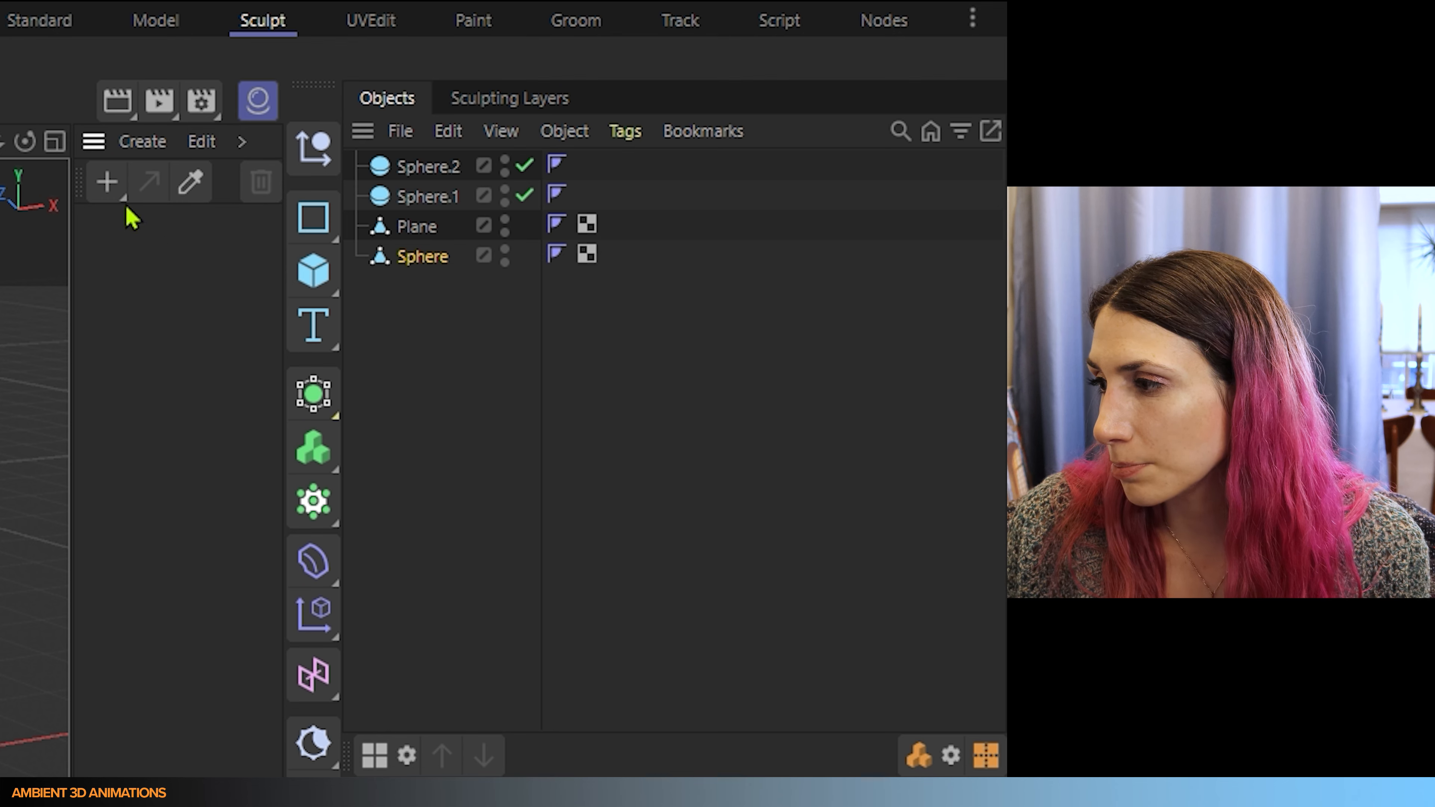
Create a new standard material and open it in the Material Editor
click(120, 191)
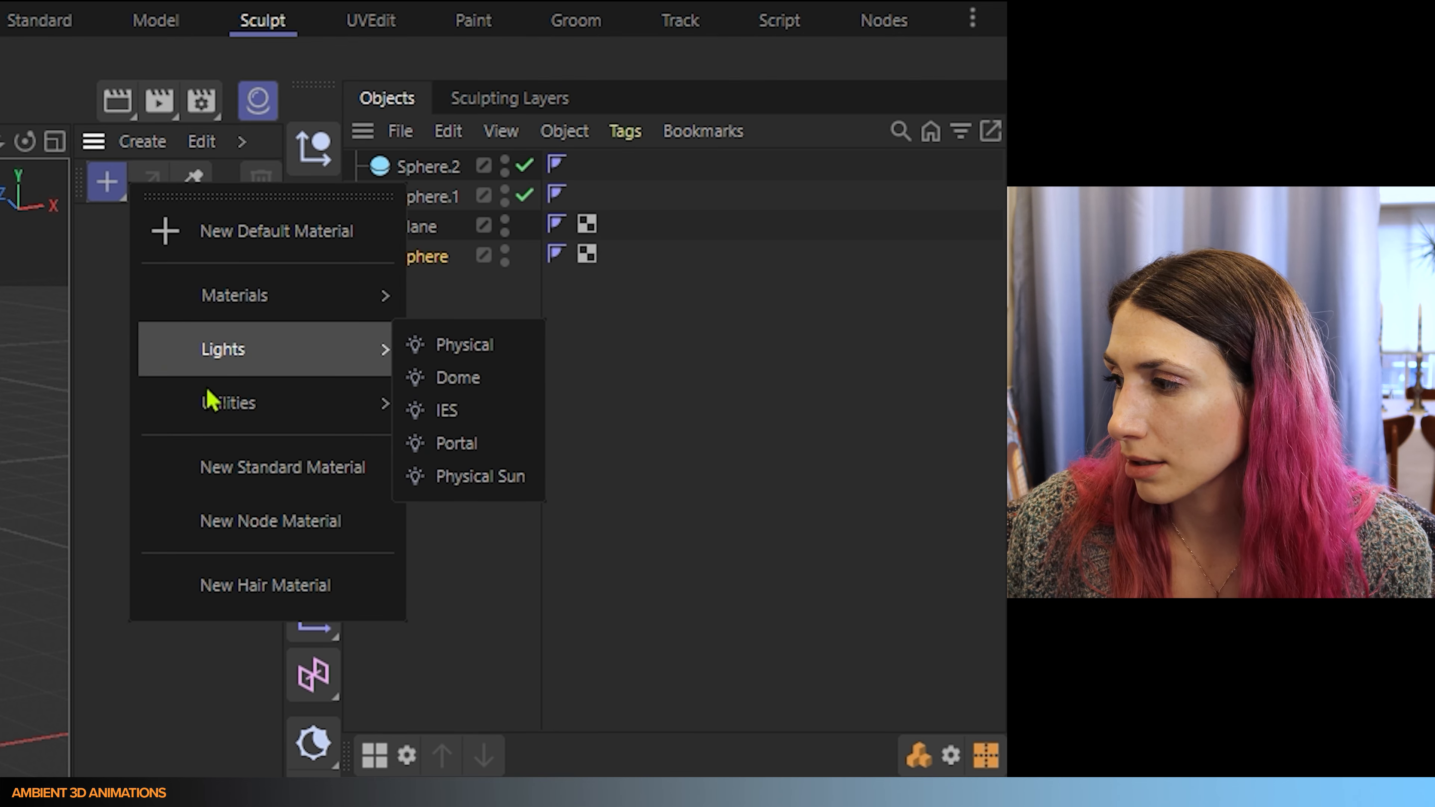
mouse_move(240, 317)
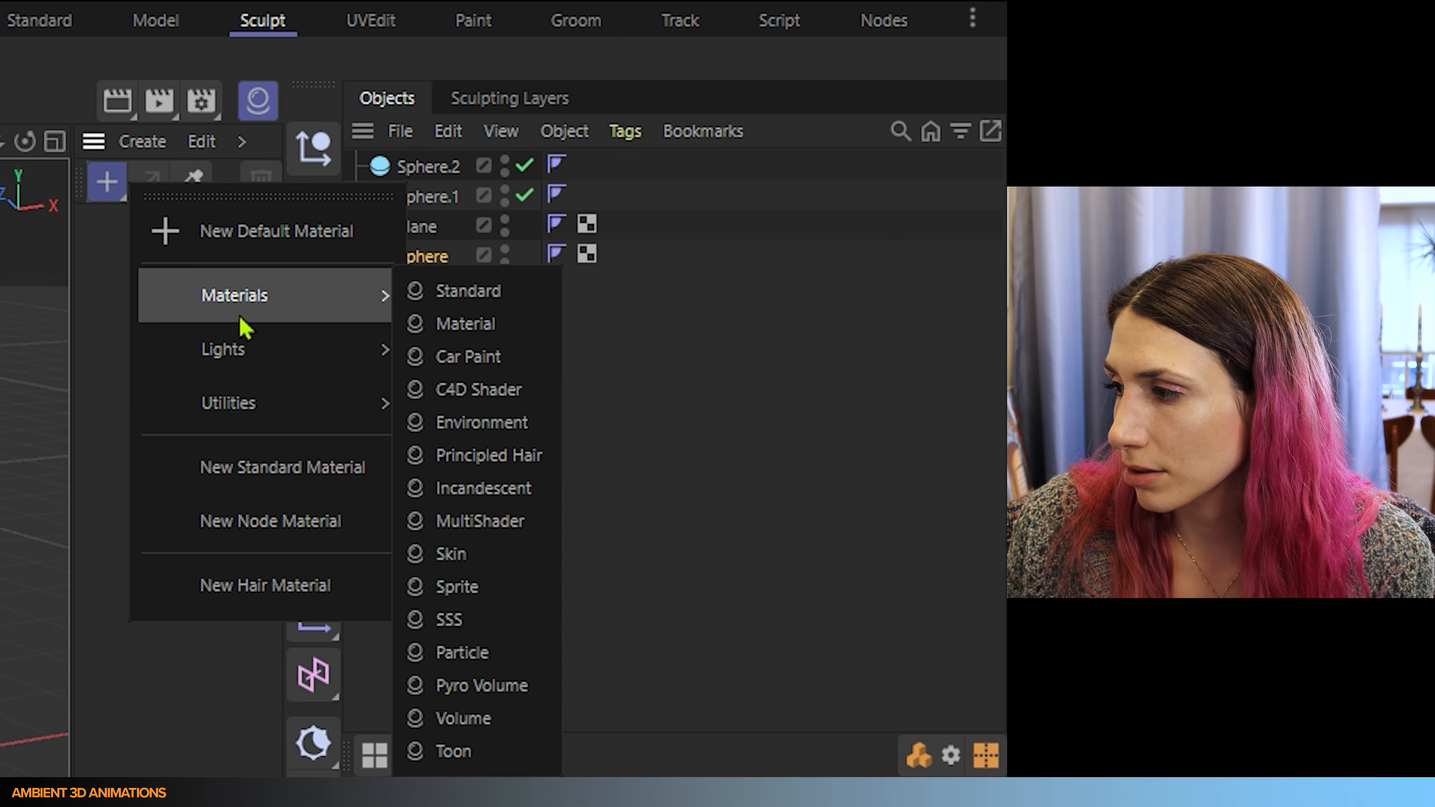
mouse_move(238, 389)
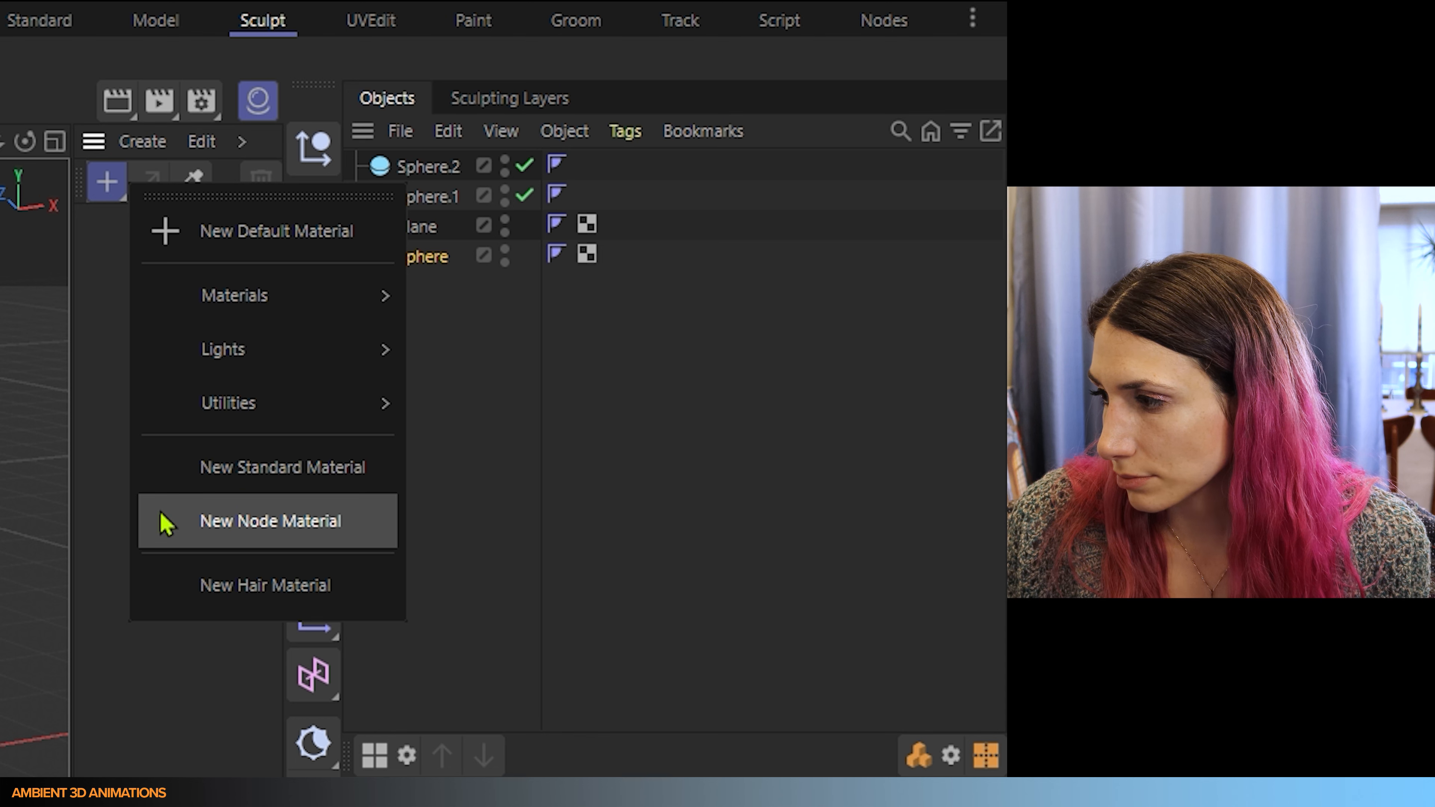
click(234, 487)
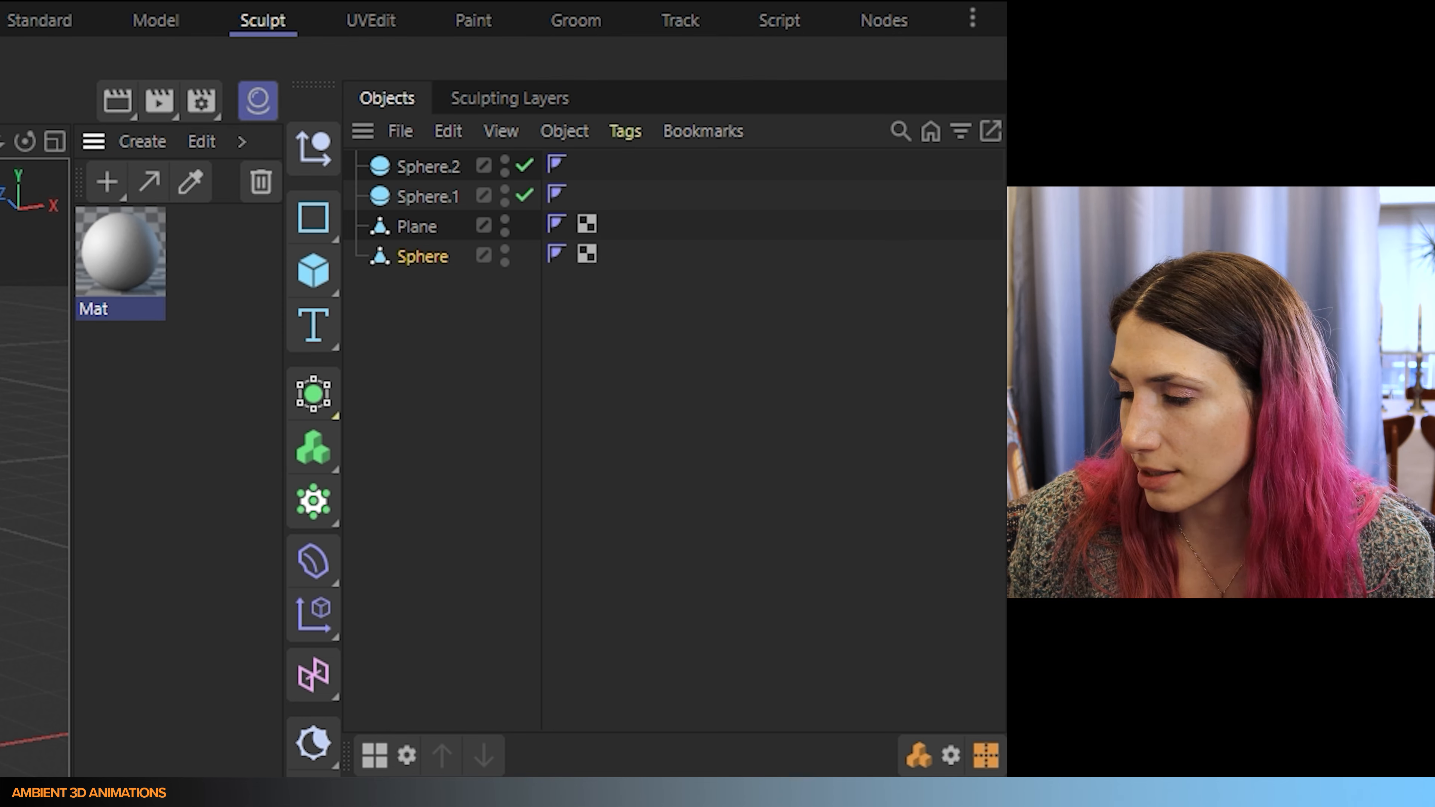
double_click(131, 281)
drag(330, 254, 0, 220)
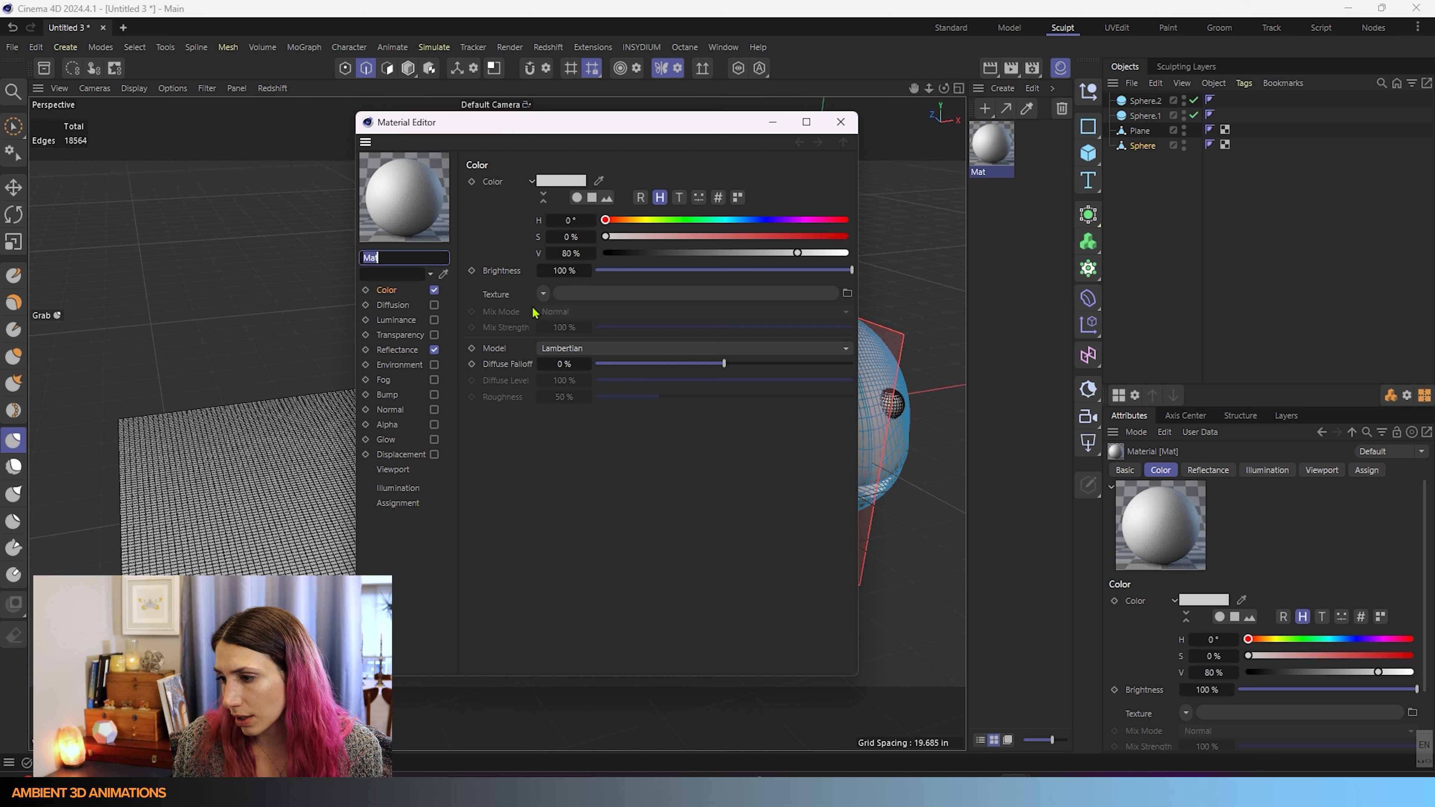
Load a Noise shader into the material's Color texture and open the shader's properties
click(543, 294)
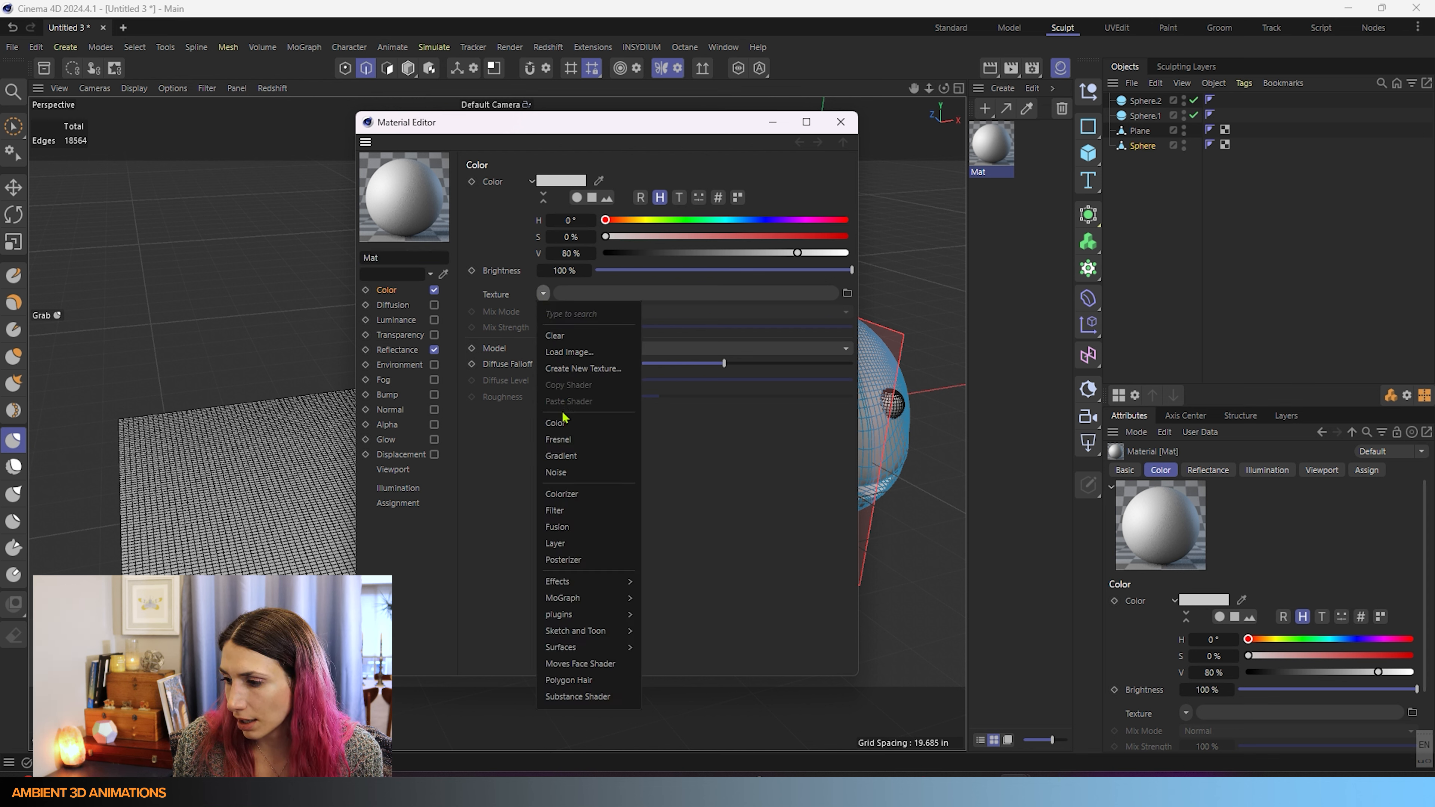
mouse_move(589, 585)
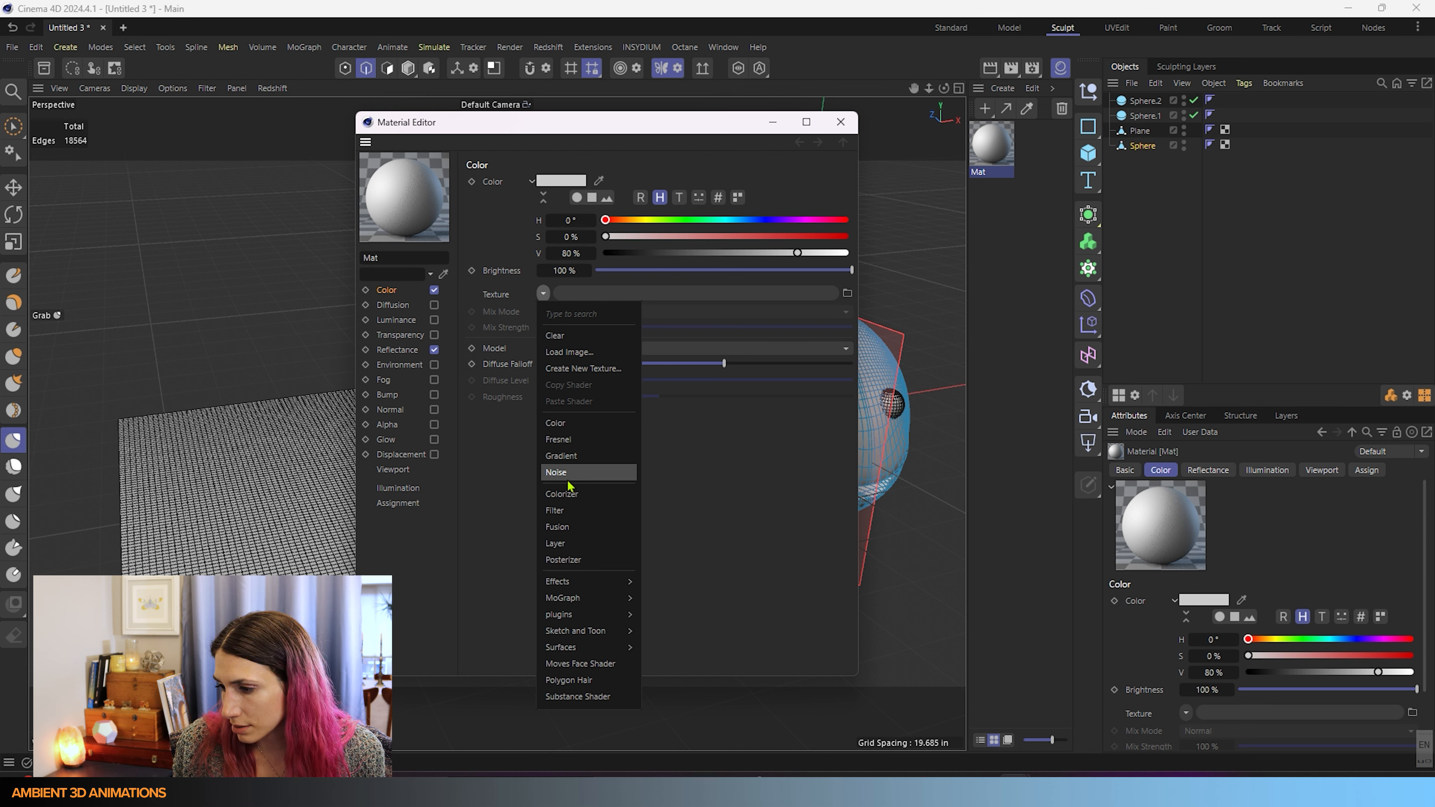
click(559, 472)
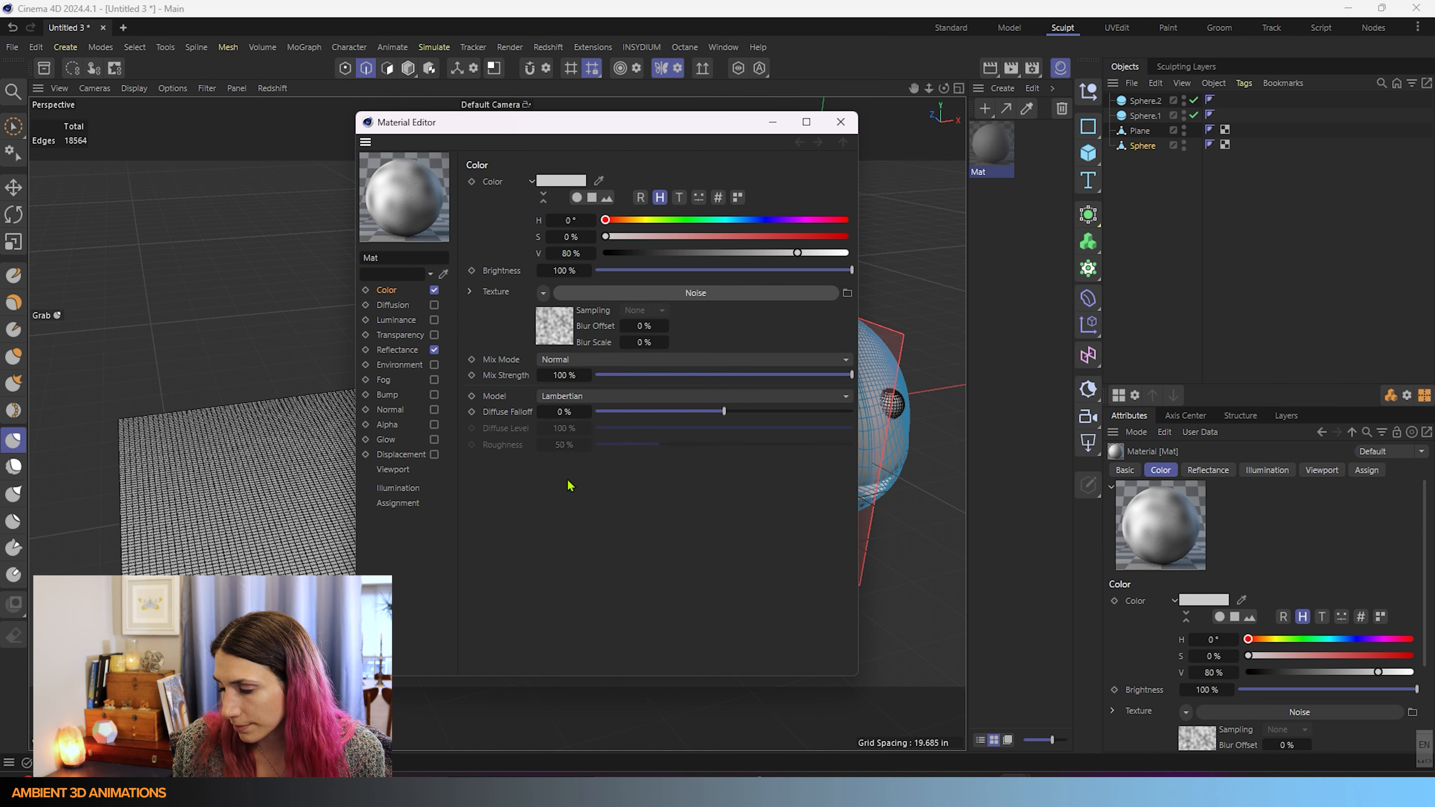
click(555, 333)
Try the Sema, Wavy Turbulence, Blistered Turbulence and Hama noise types in the Noise shader
click(603, 338)
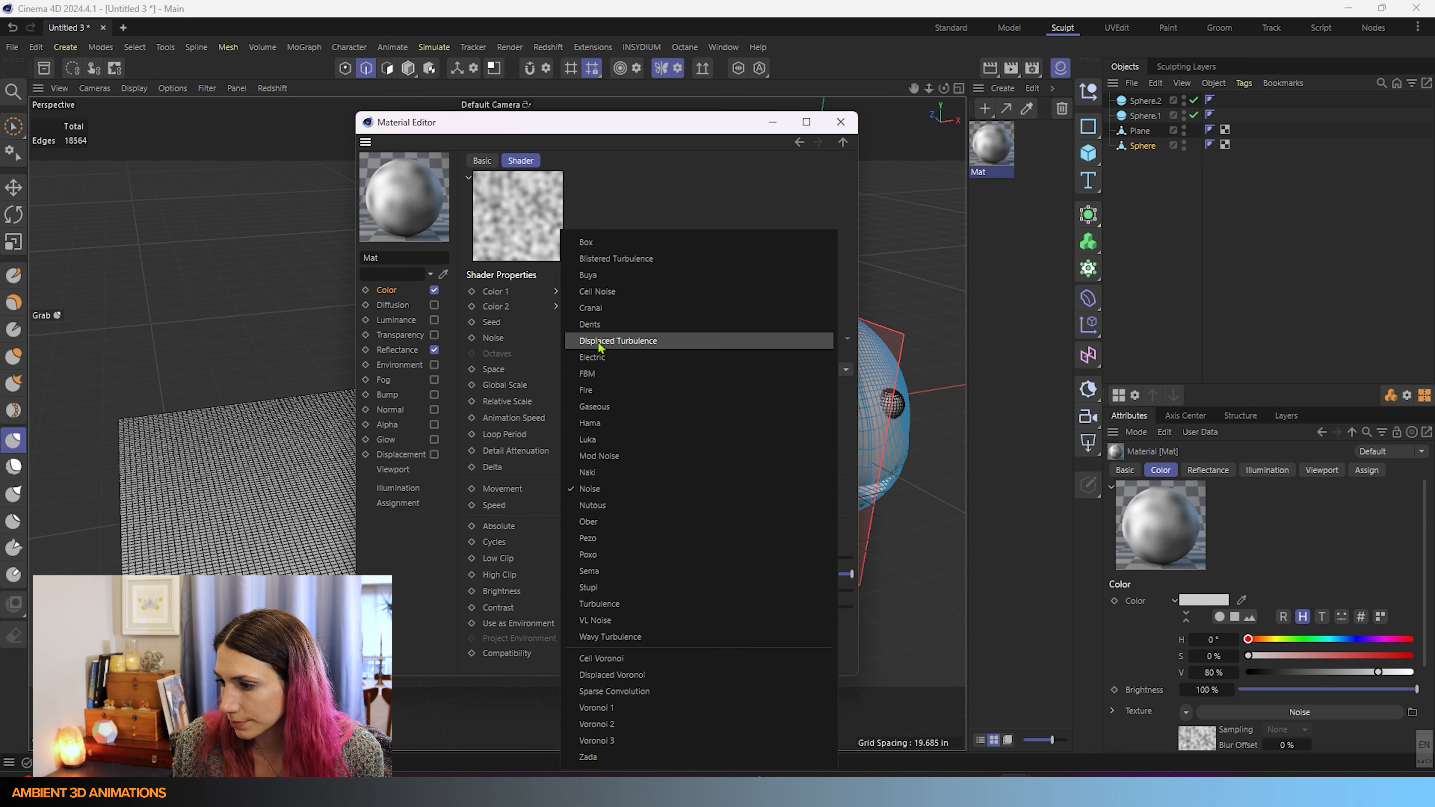
click(598, 572)
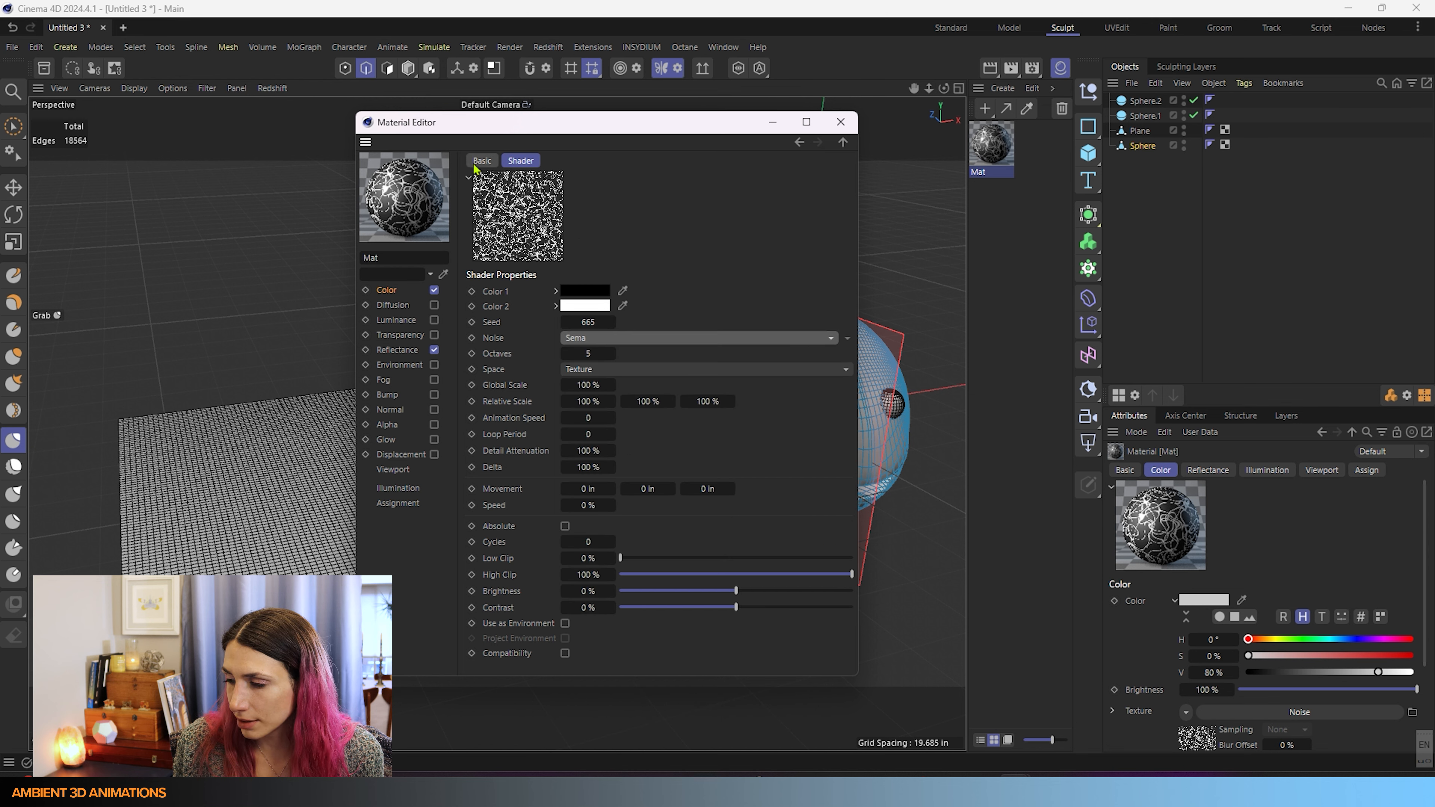
click(598, 338)
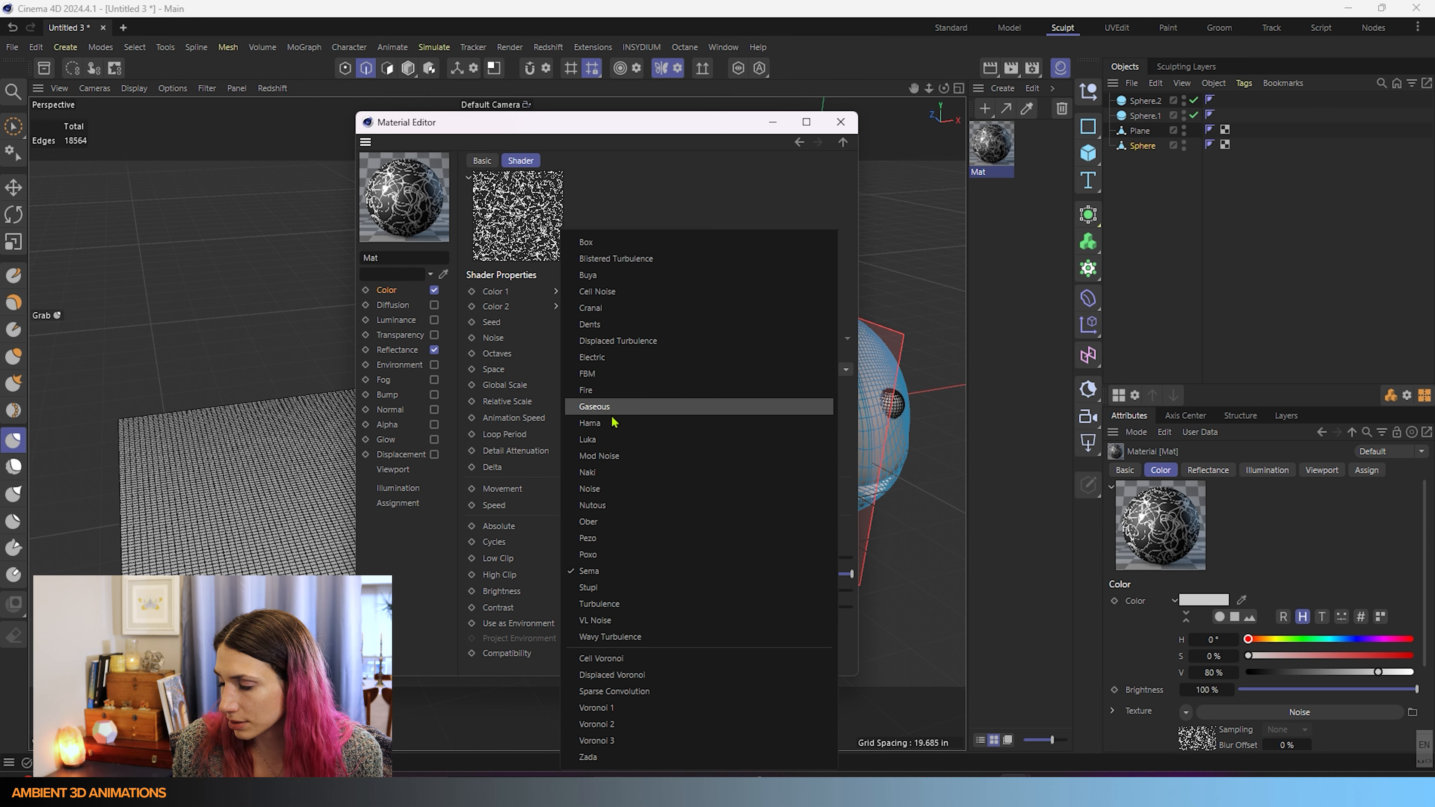
click(616, 639)
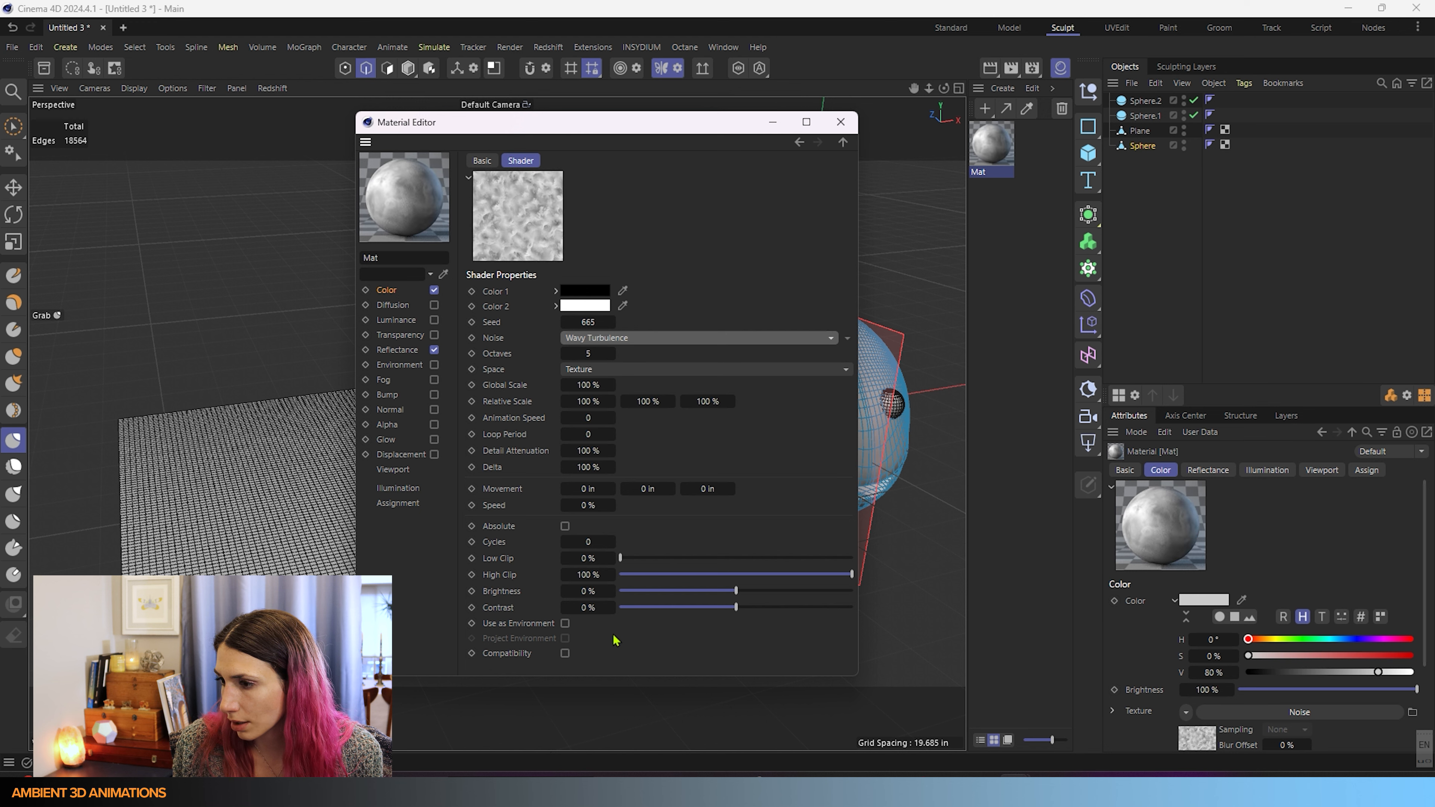
click(648, 337)
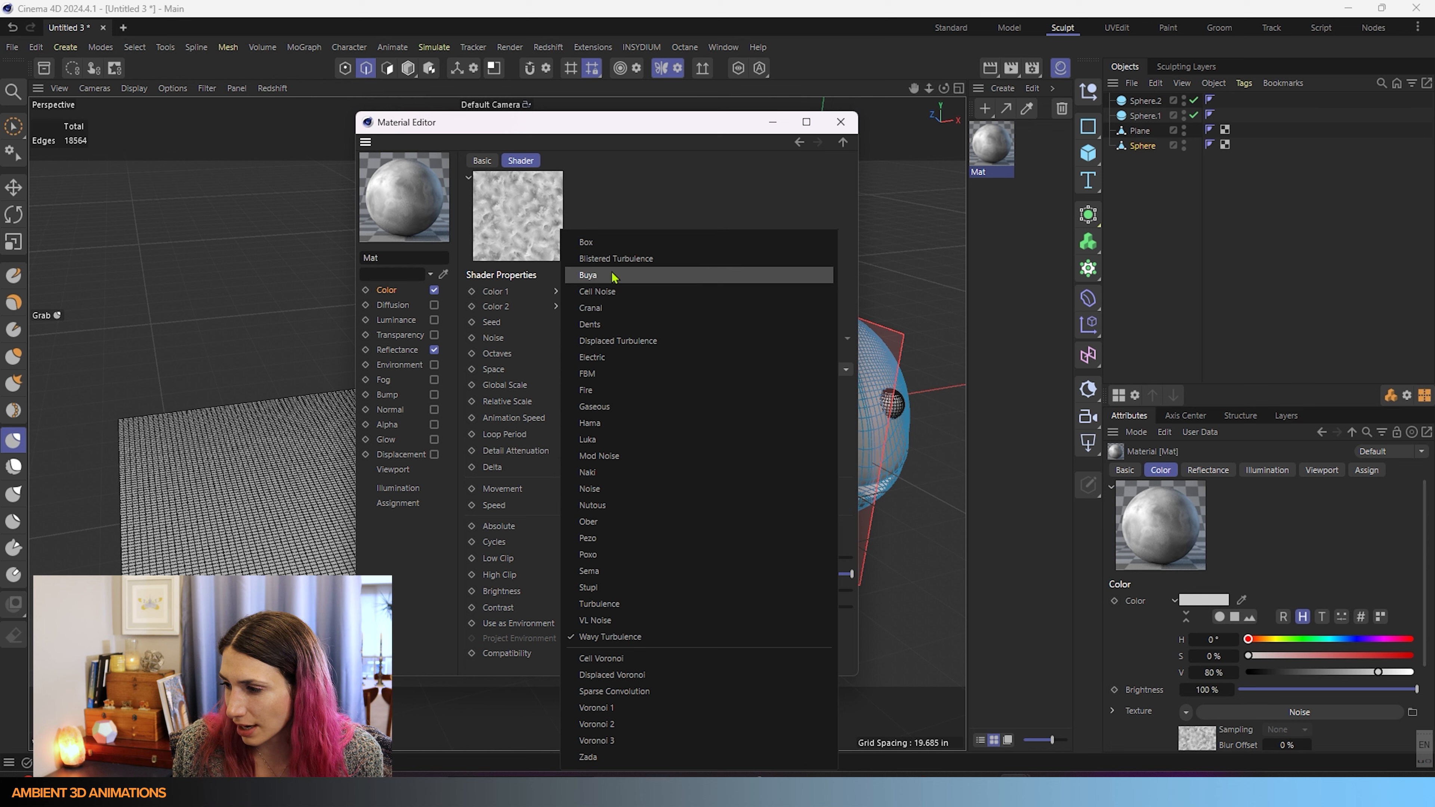
click(618, 259)
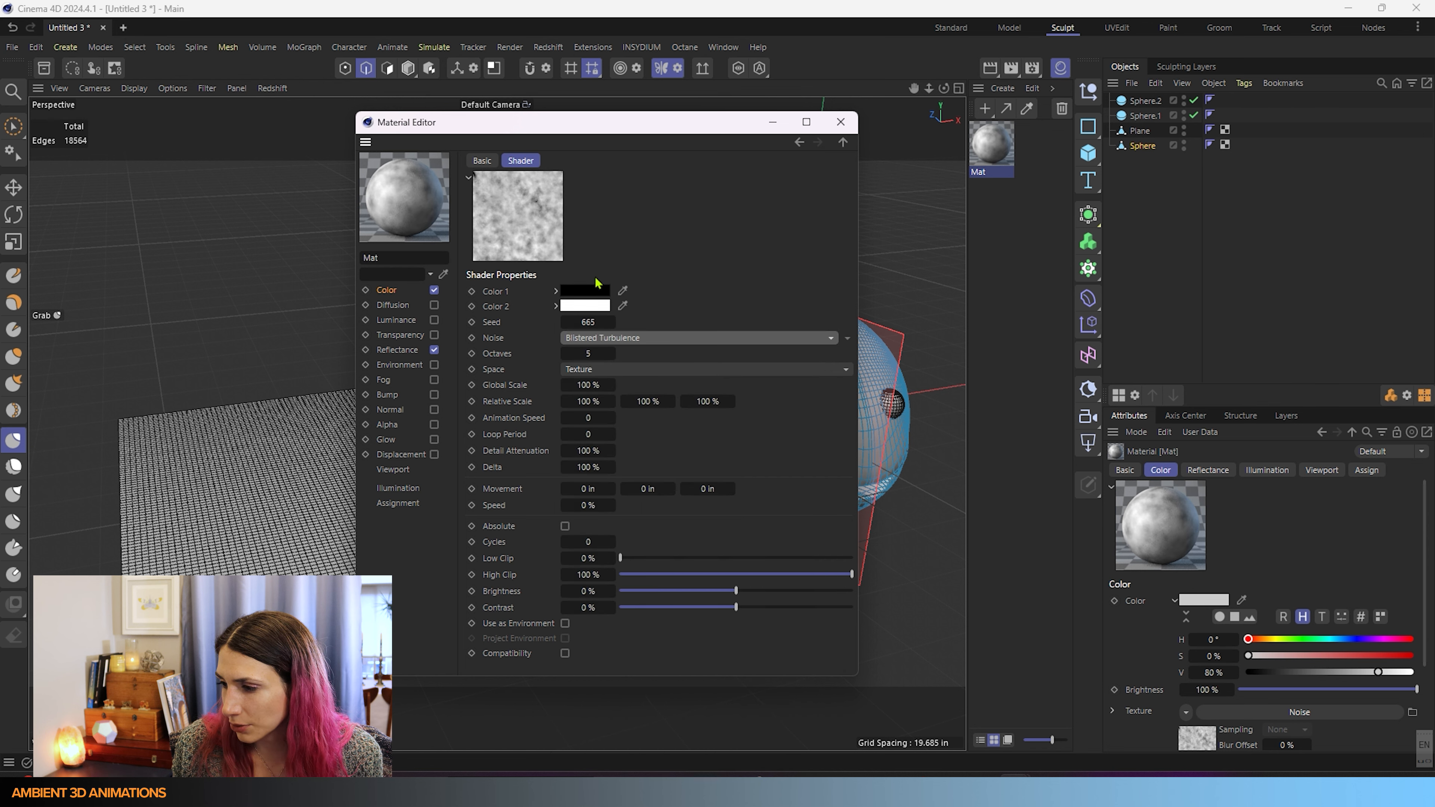
click(622, 338)
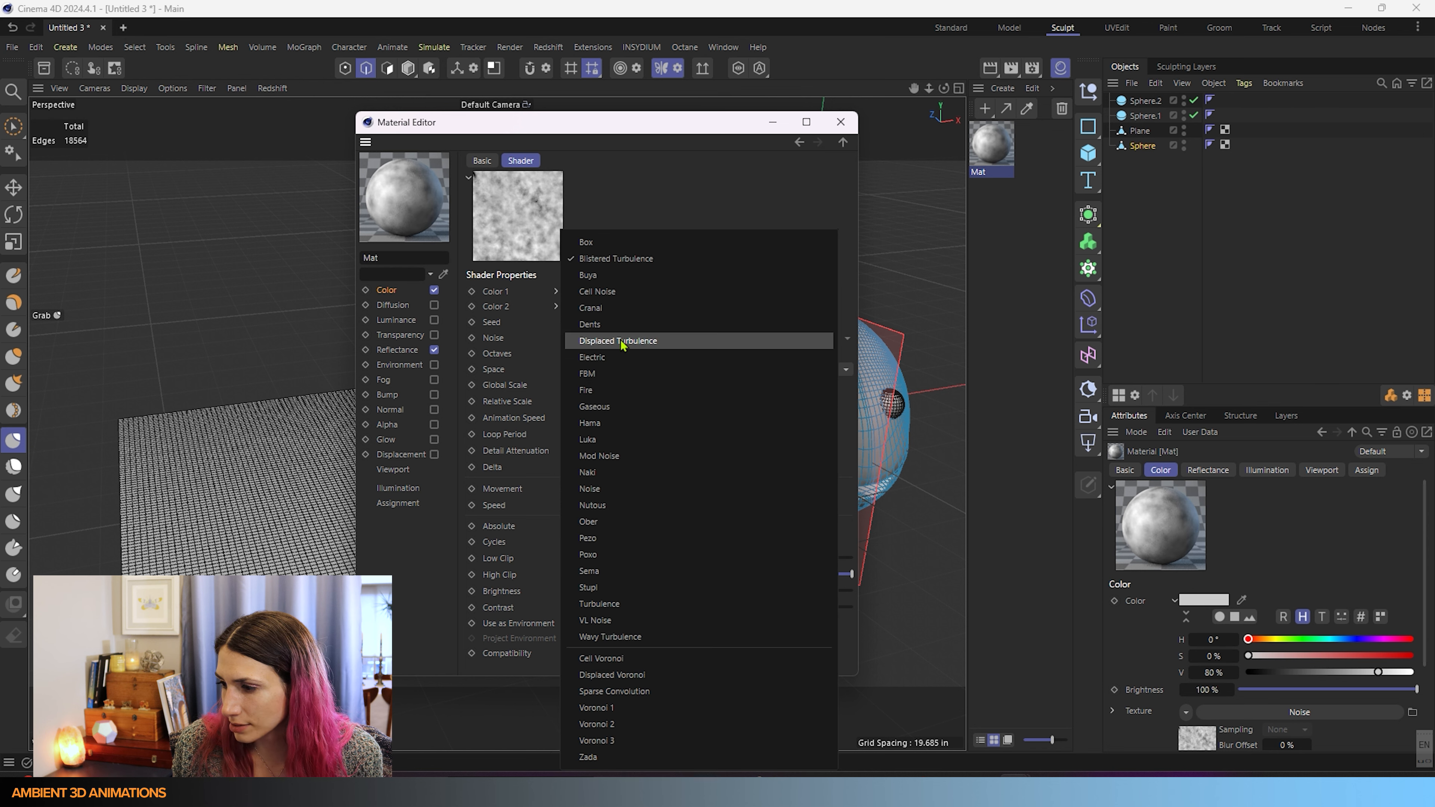
click(601, 430)
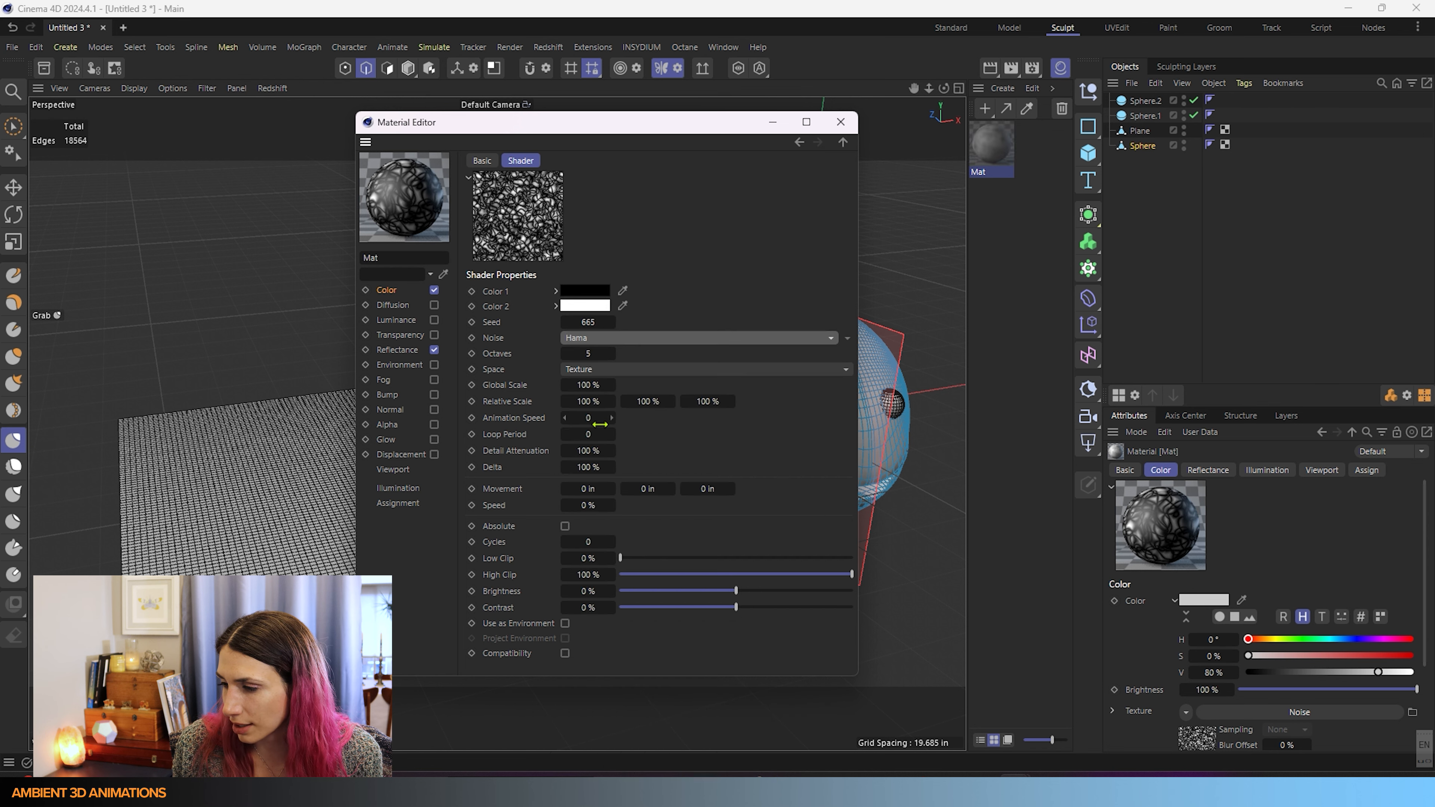
Set the shader's noise type to Gaseous and close the Material Editor
click(620, 339)
click(601, 406)
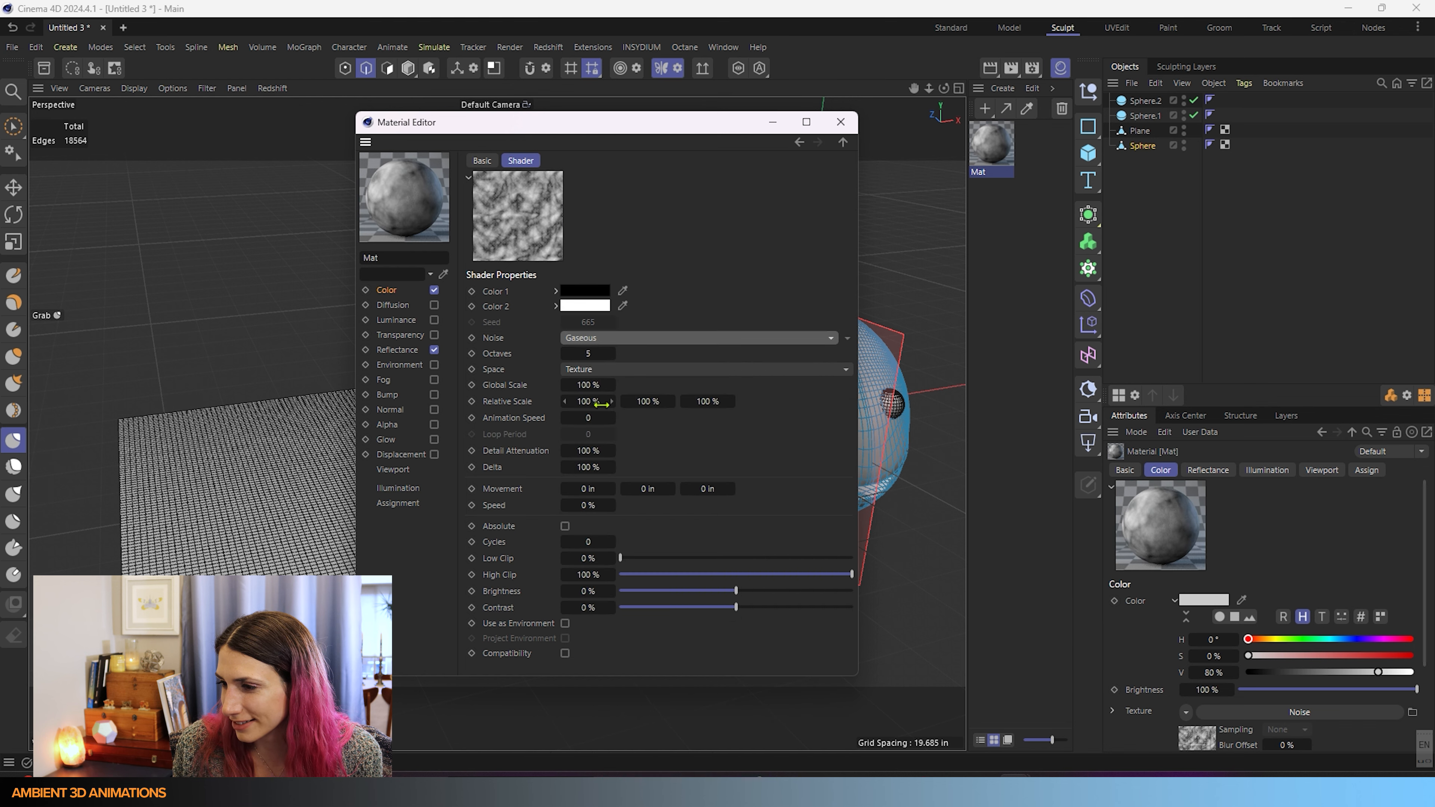
drag(606, 135, 452, 257)
click(664, 260)
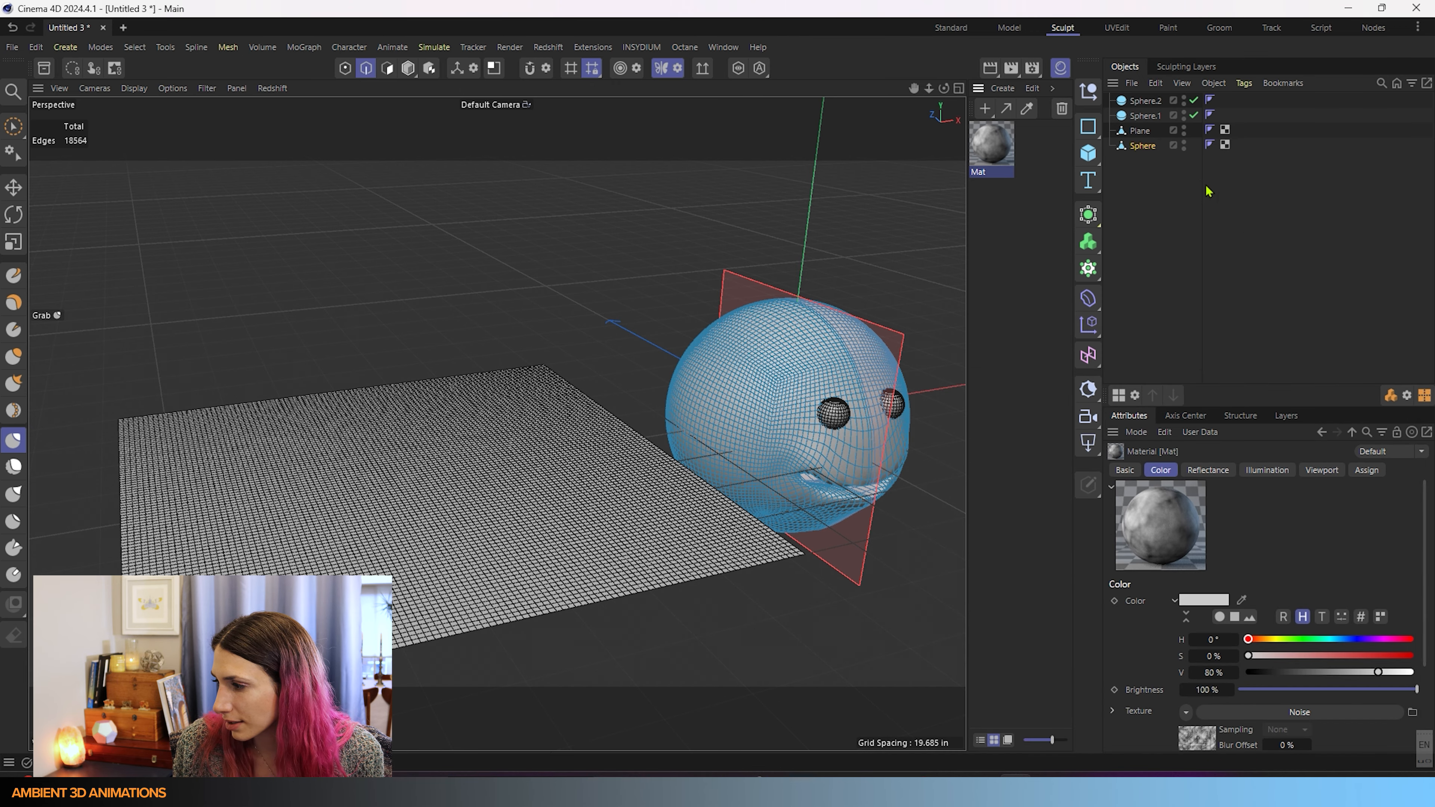
Select the plane and assign the Mat material to the Grab brush's stamp
click(1153, 149)
click(1146, 132)
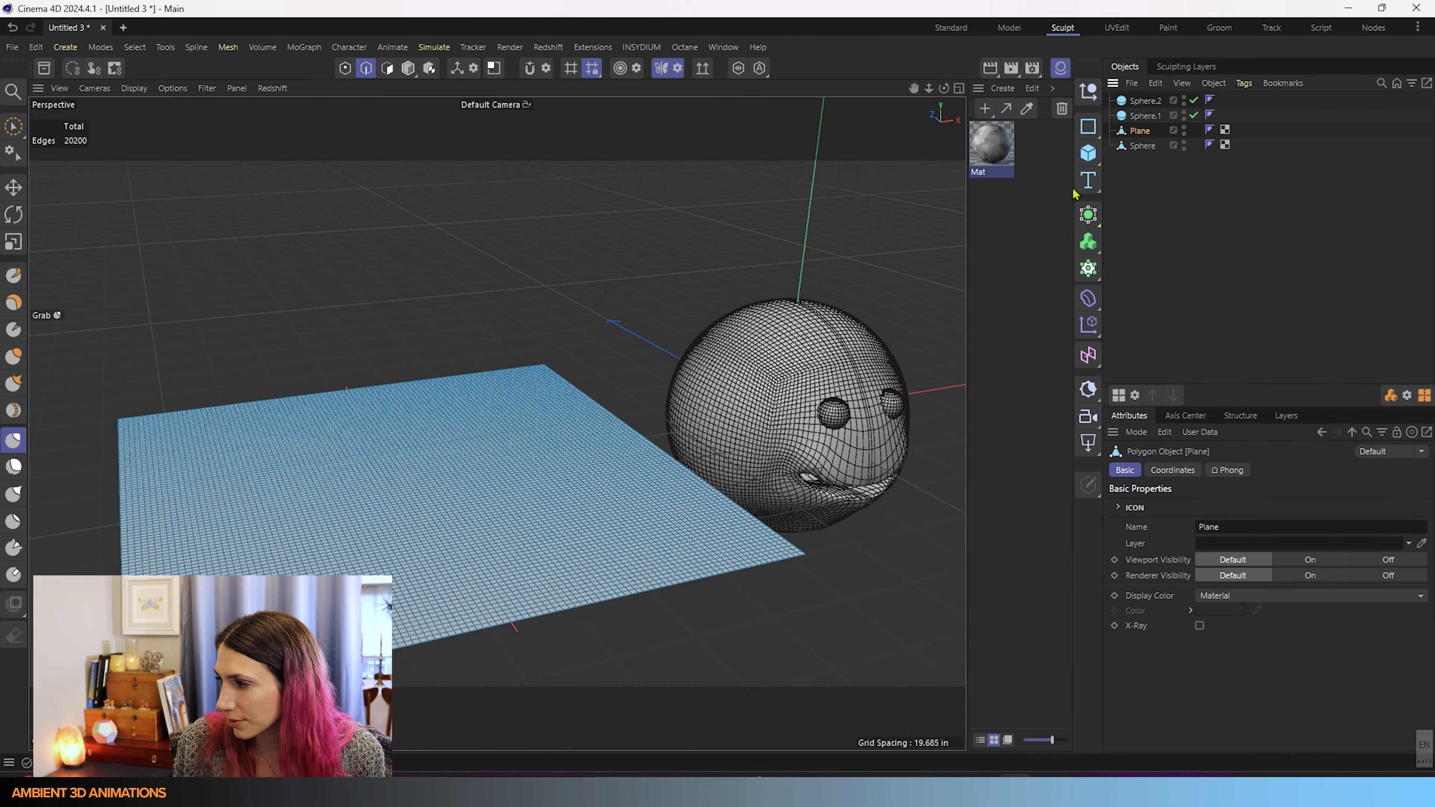
click(13, 440)
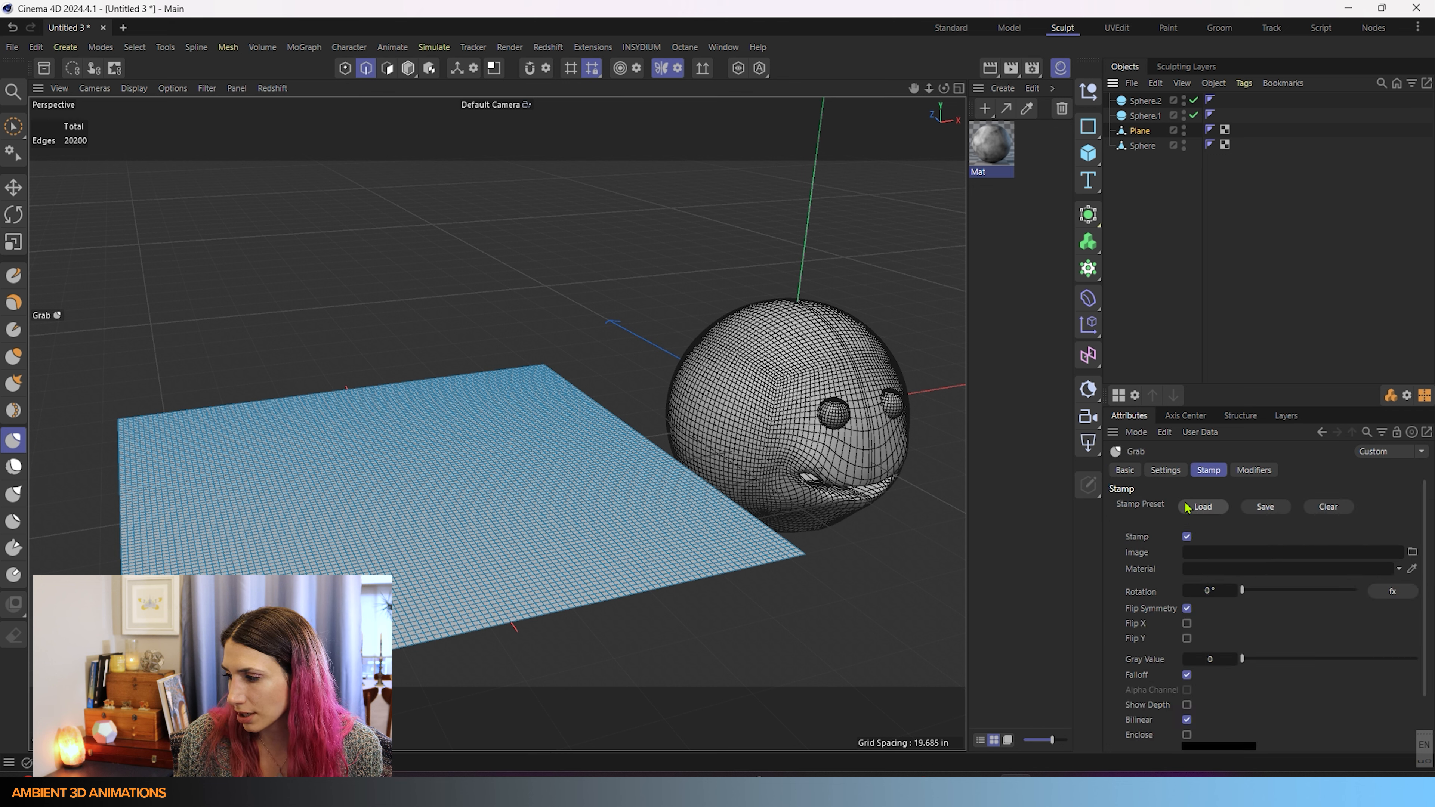
drag(994, 164, 1193, 581)
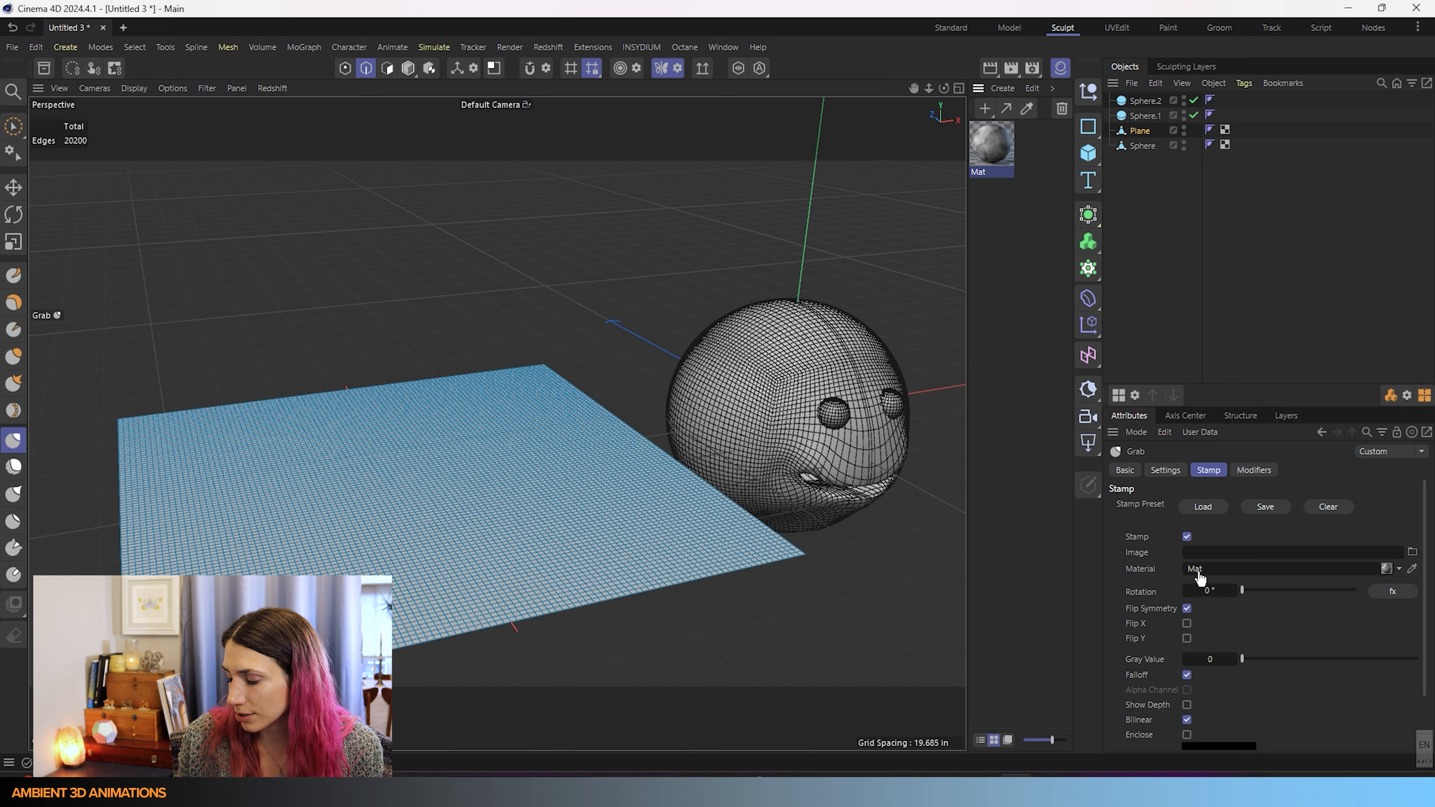
Rename the Mat material to Noise
double_click(980, 173)
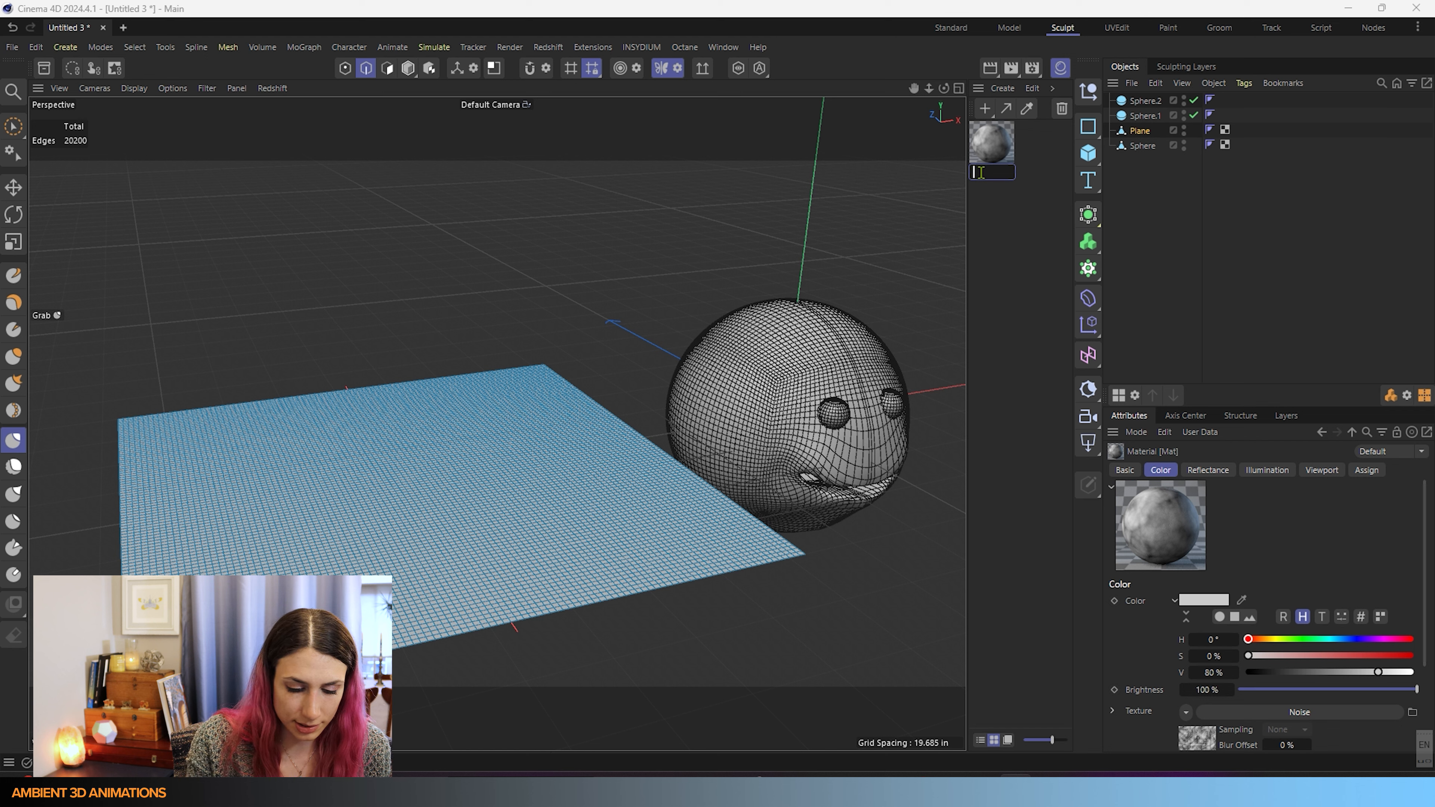
text(Noise)
key(Return)
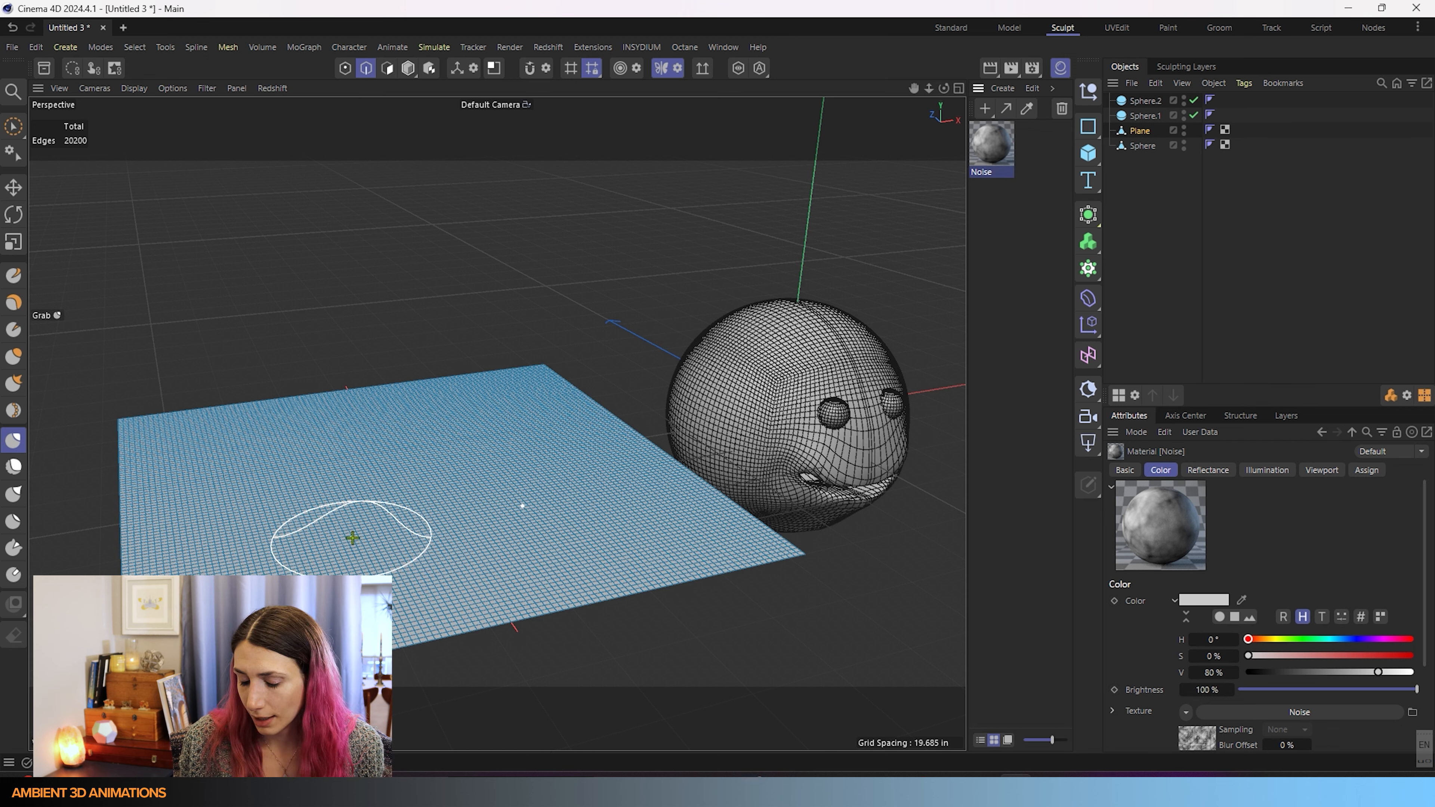
Turn off the symmetry mode and enlarge the Grab brush over the plane
click(661, 68)
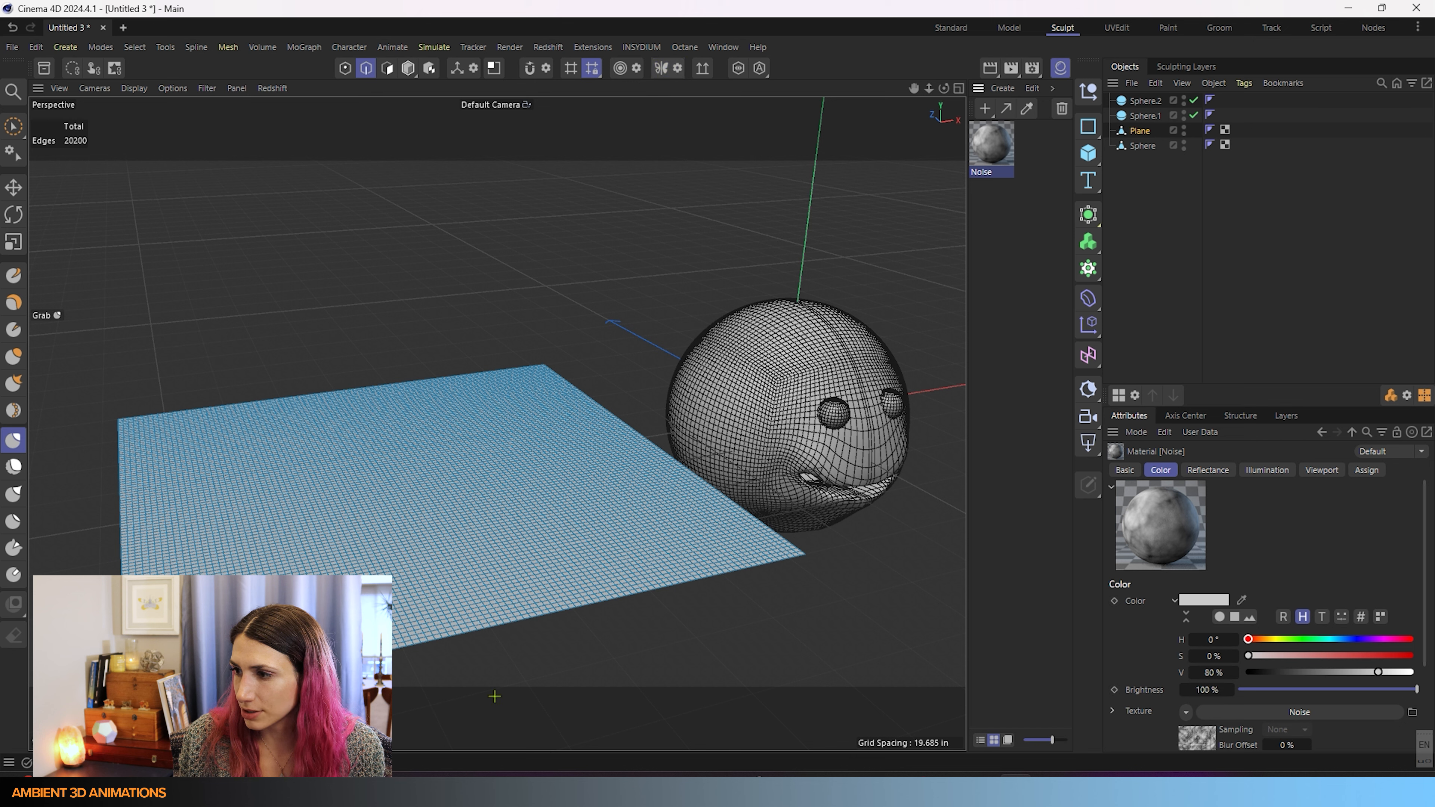
middle_drag(516, 520, 561, 512)
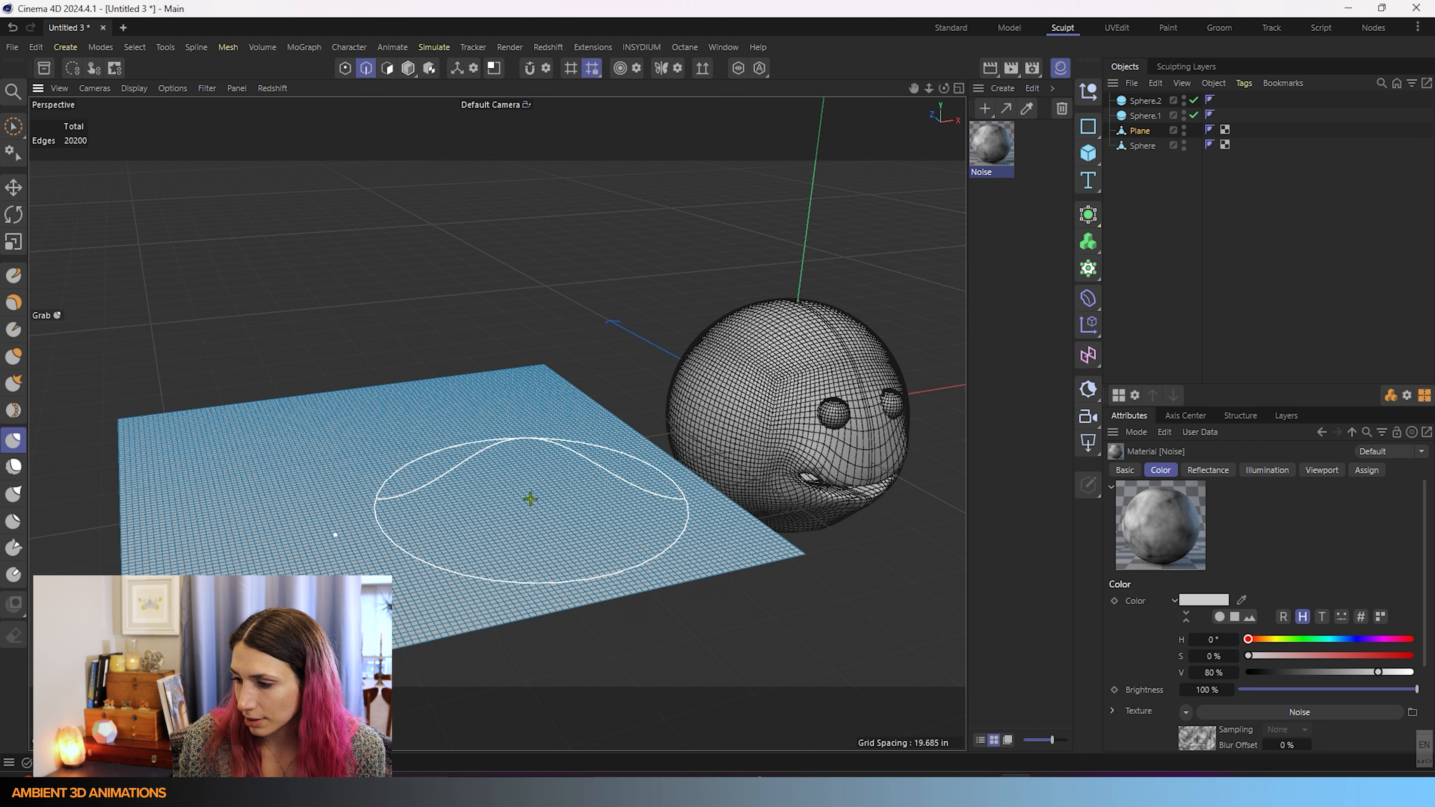
Test the Grab brush with a short pull on the plane, then undo the stroke
mouse_move(532, 497)
mouse_down()
mouse_move(540, 406)
mouse_move(516, 556)
mouse_move(535, 397)
mouse_move(535, 560)
mouse_move(531, 449)
mouse_up()
key(ctrl+z)
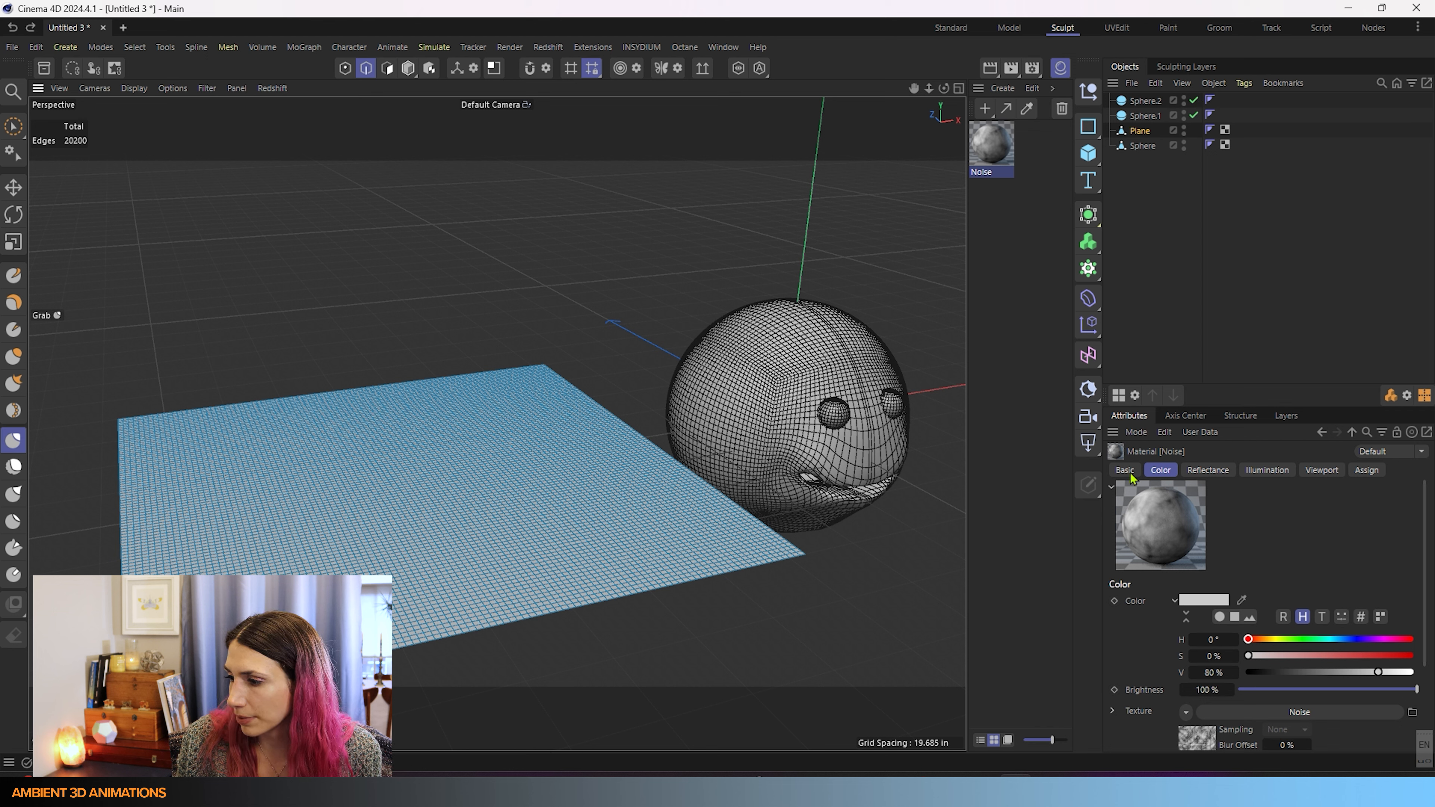
Disable Sphere.2 and Sphere.1, hide the Sphere object, and select the Plane
click(1194, 100)
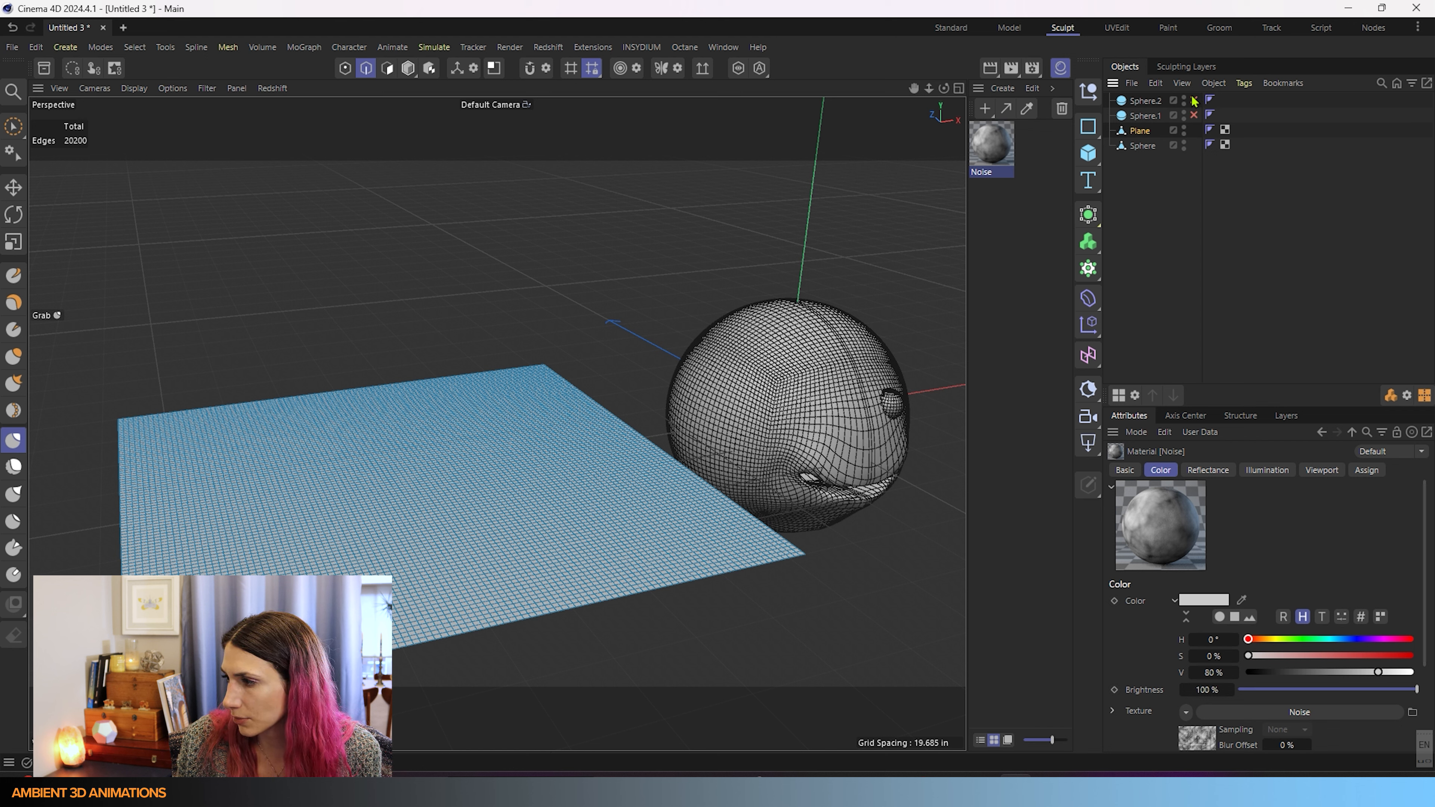
click(1194, 116)
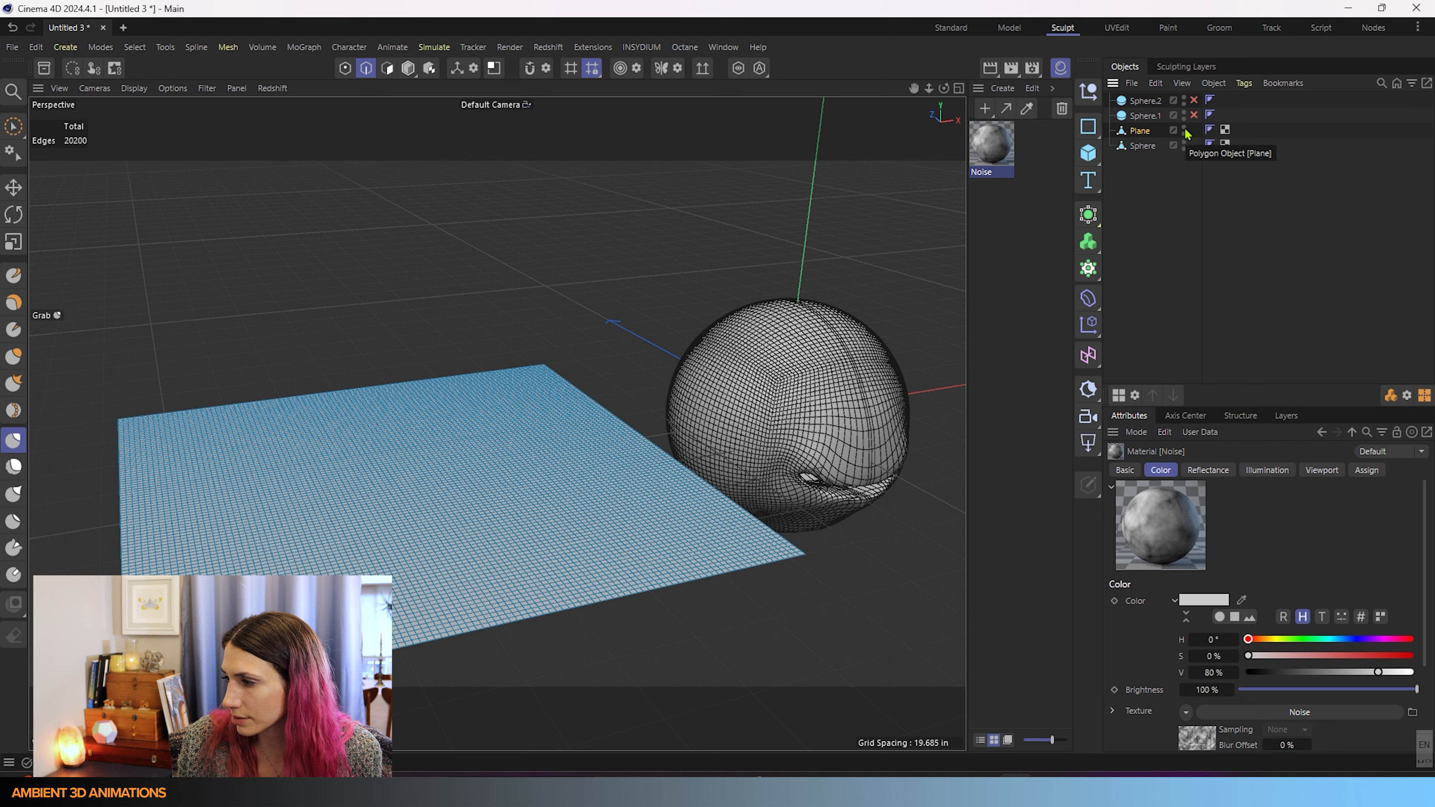
click(1184, 142)
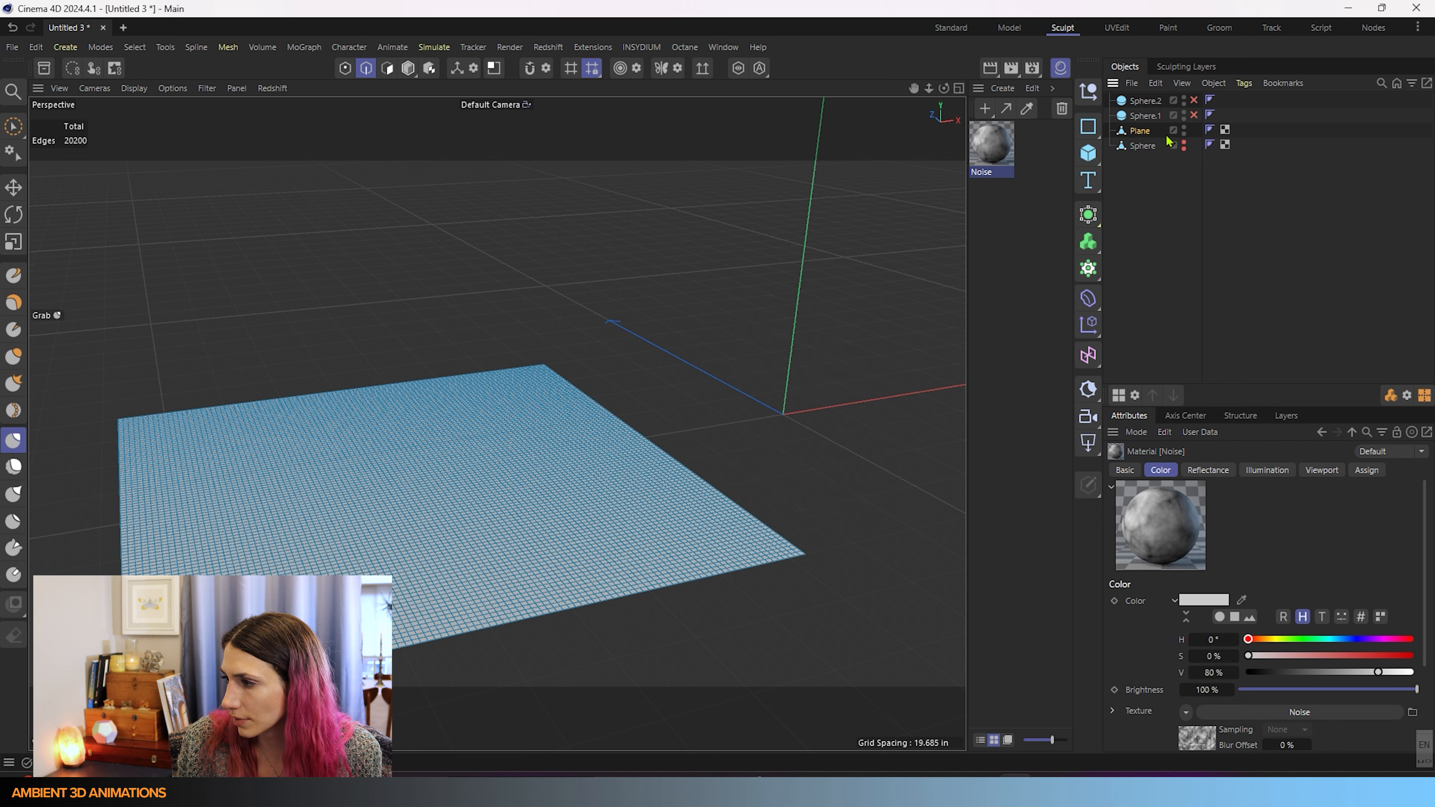
click(1140, 131)
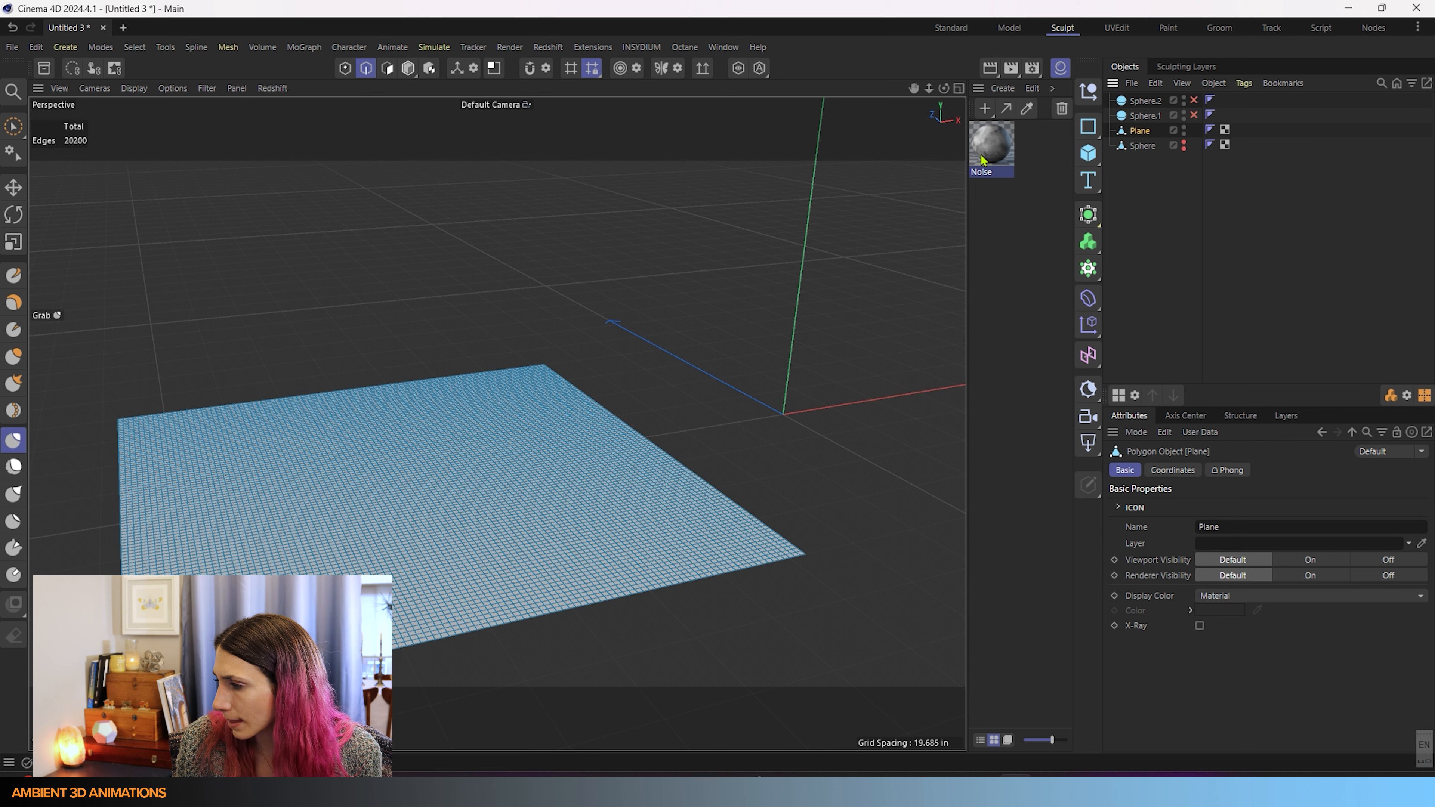
Check the Noise material's color settings and reactivate the Grab brush to show its stamp settings
click(992, 150)
scroll(1349, 593, down, 3)
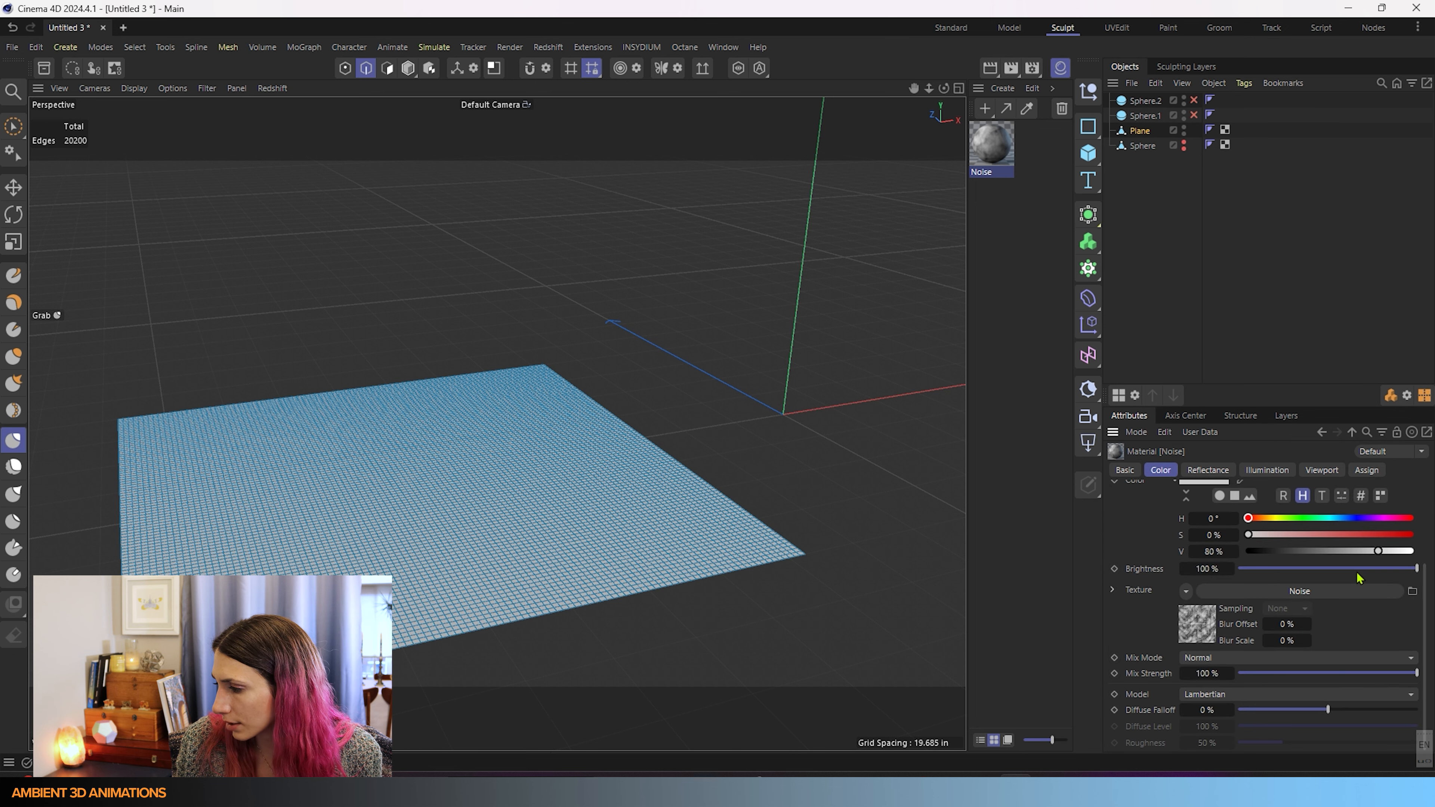
scroll(1161, 677, up, 3)
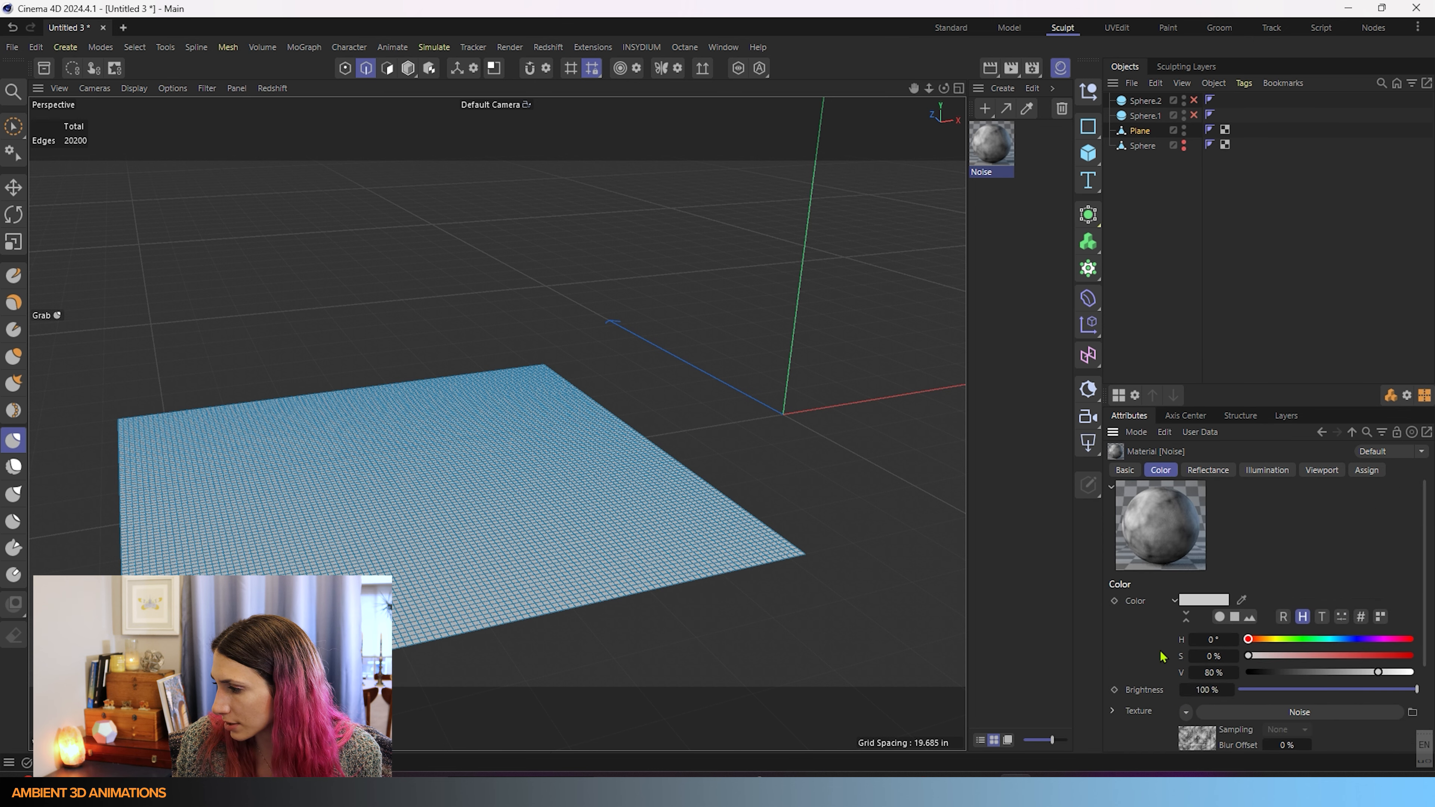
click(13, 439)
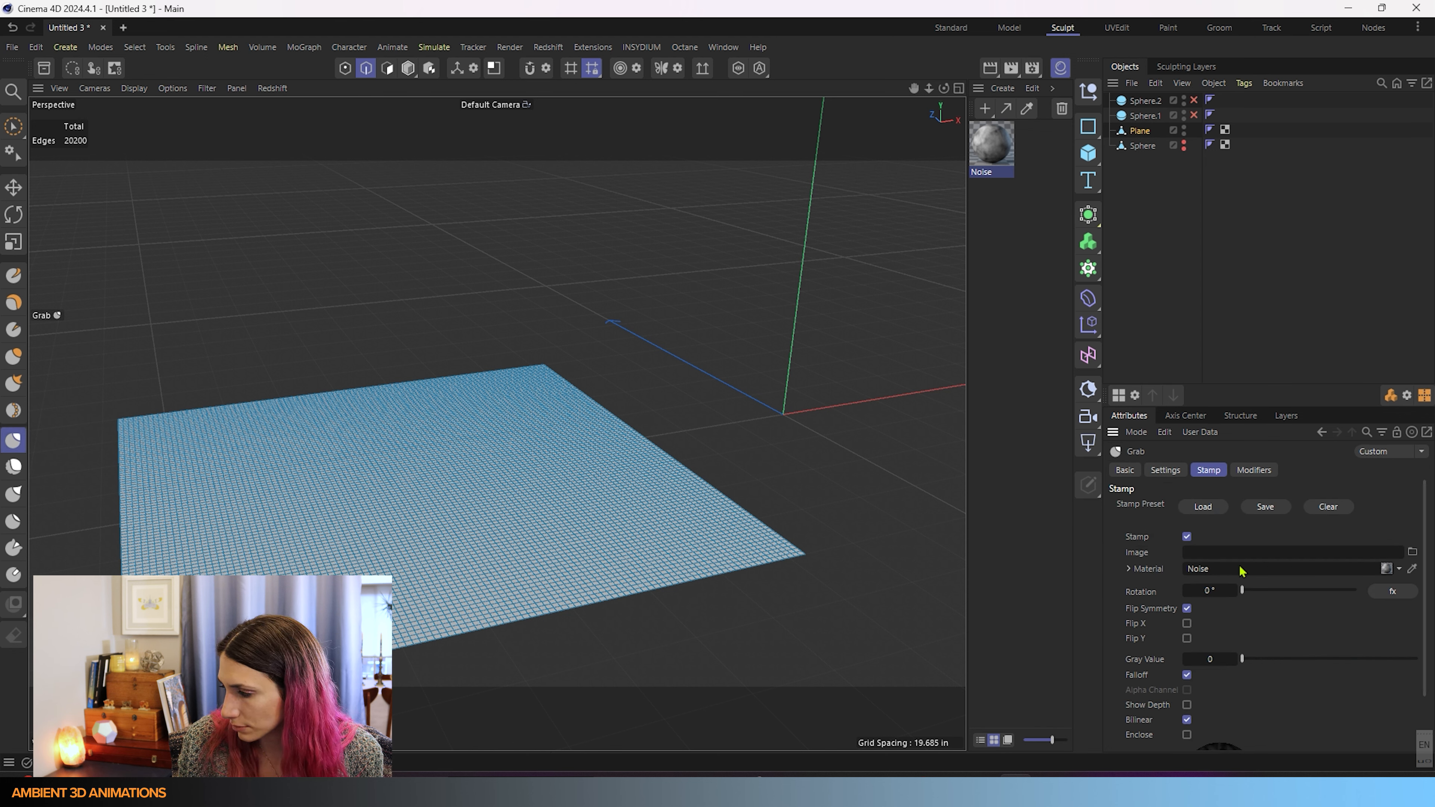
scroll(1210, 733, down, 2)
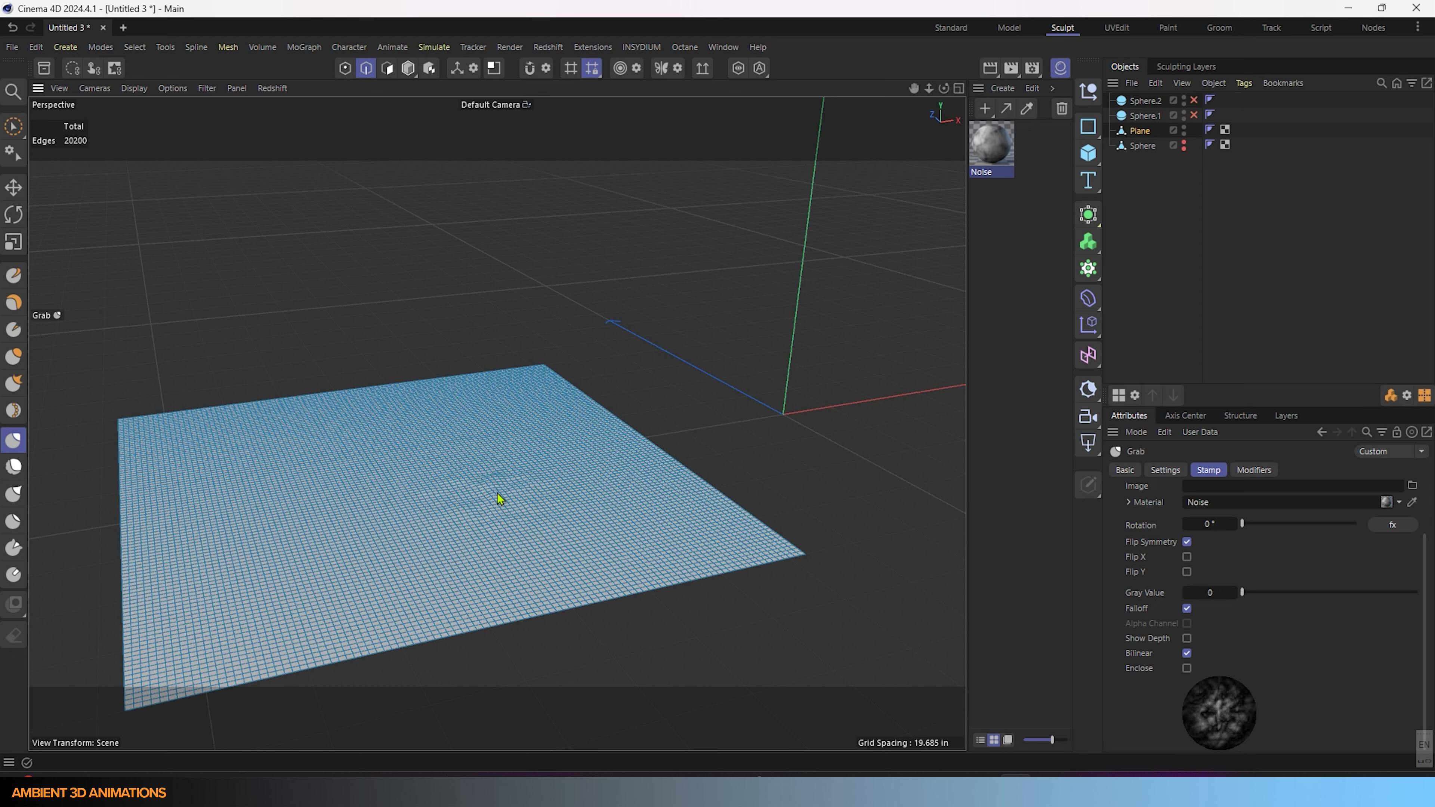
Pull up a noise-stamped mound at the plane's middle, and another near its left corner with the stamp's Falloff off
drag(499, 497, 505, 389)
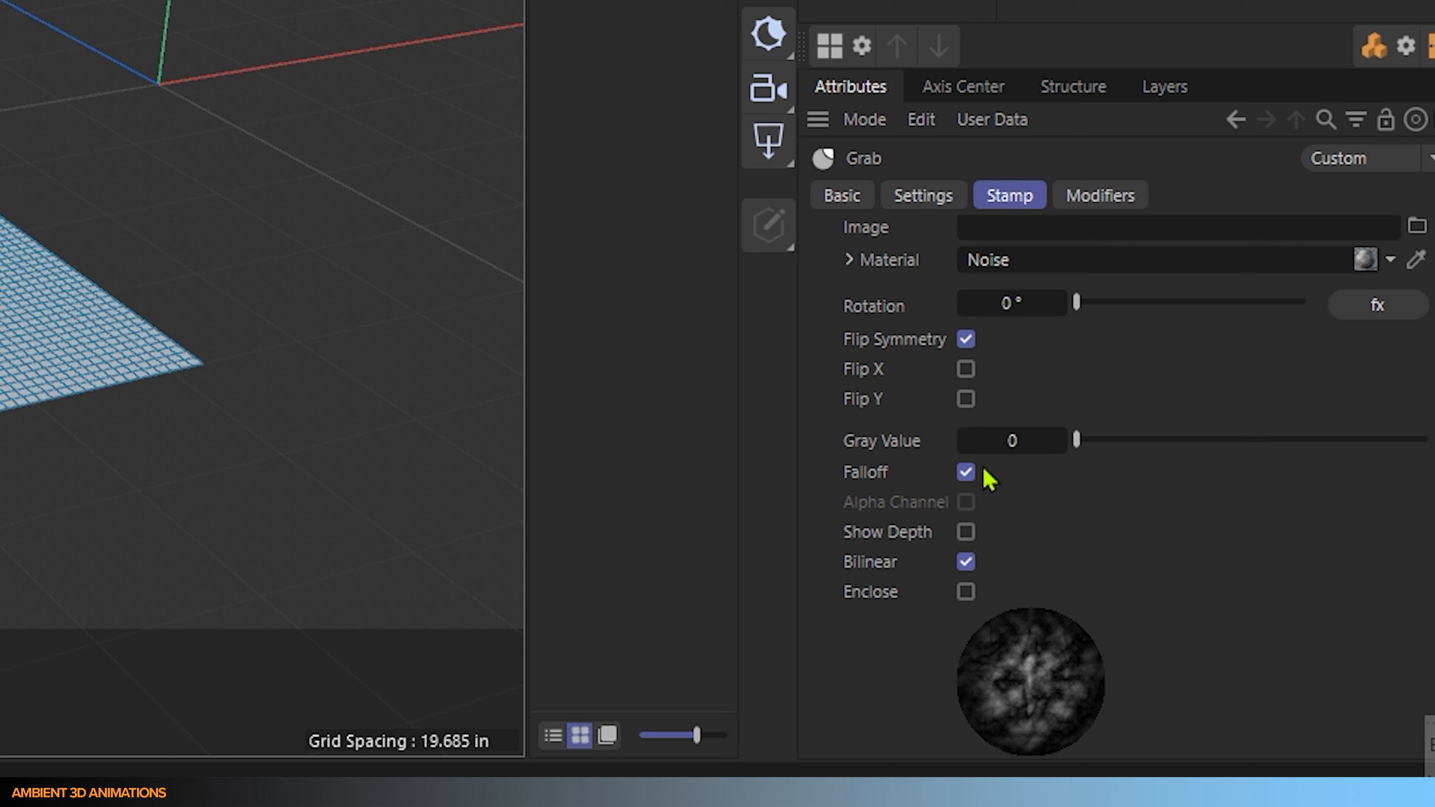
click(967, 476)
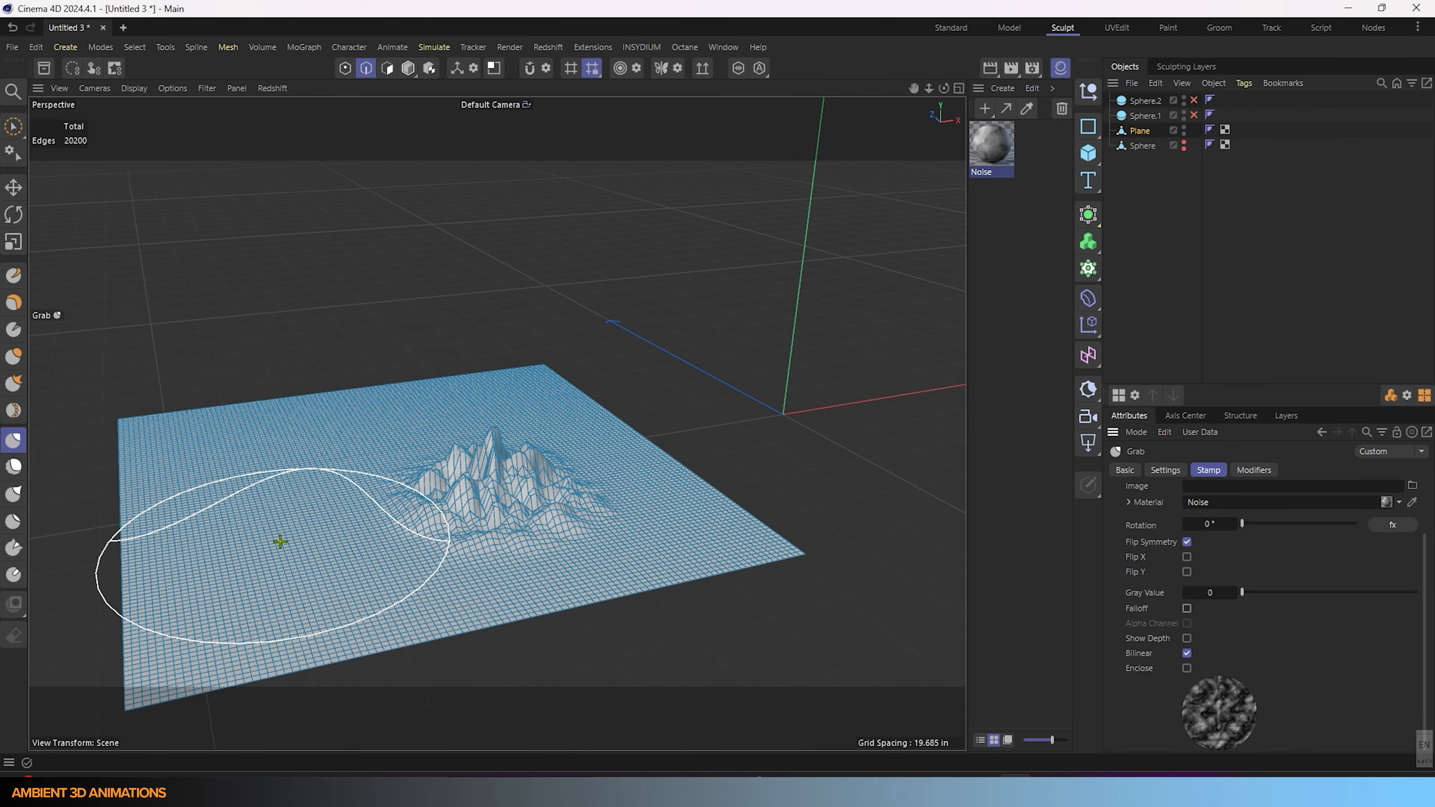
drag(282, 538, 270, 452)
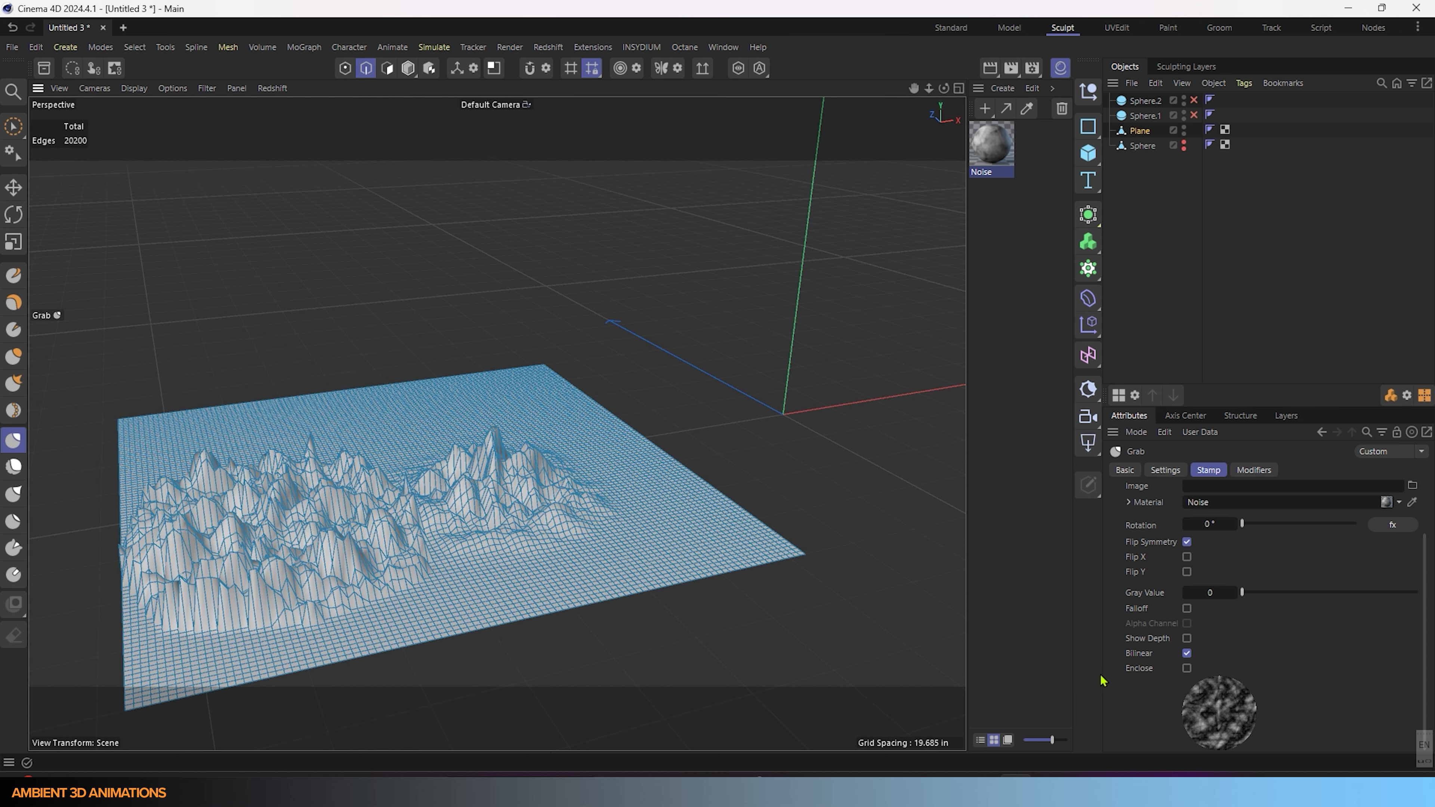
Review the Grab brush's basic options and falloff curve, and turn the stamp's Falloff back on
click(1134, 474)
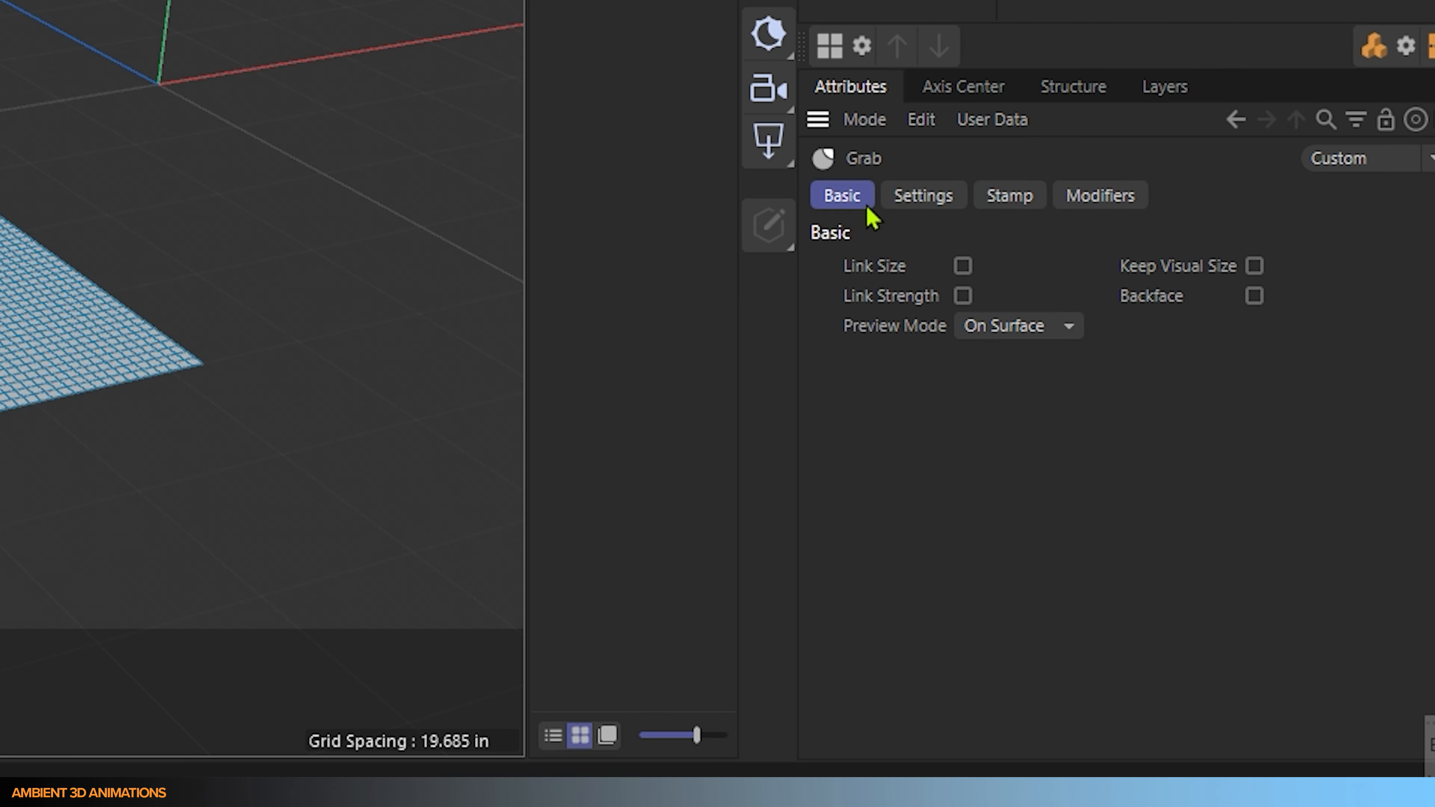
click(950, 195)
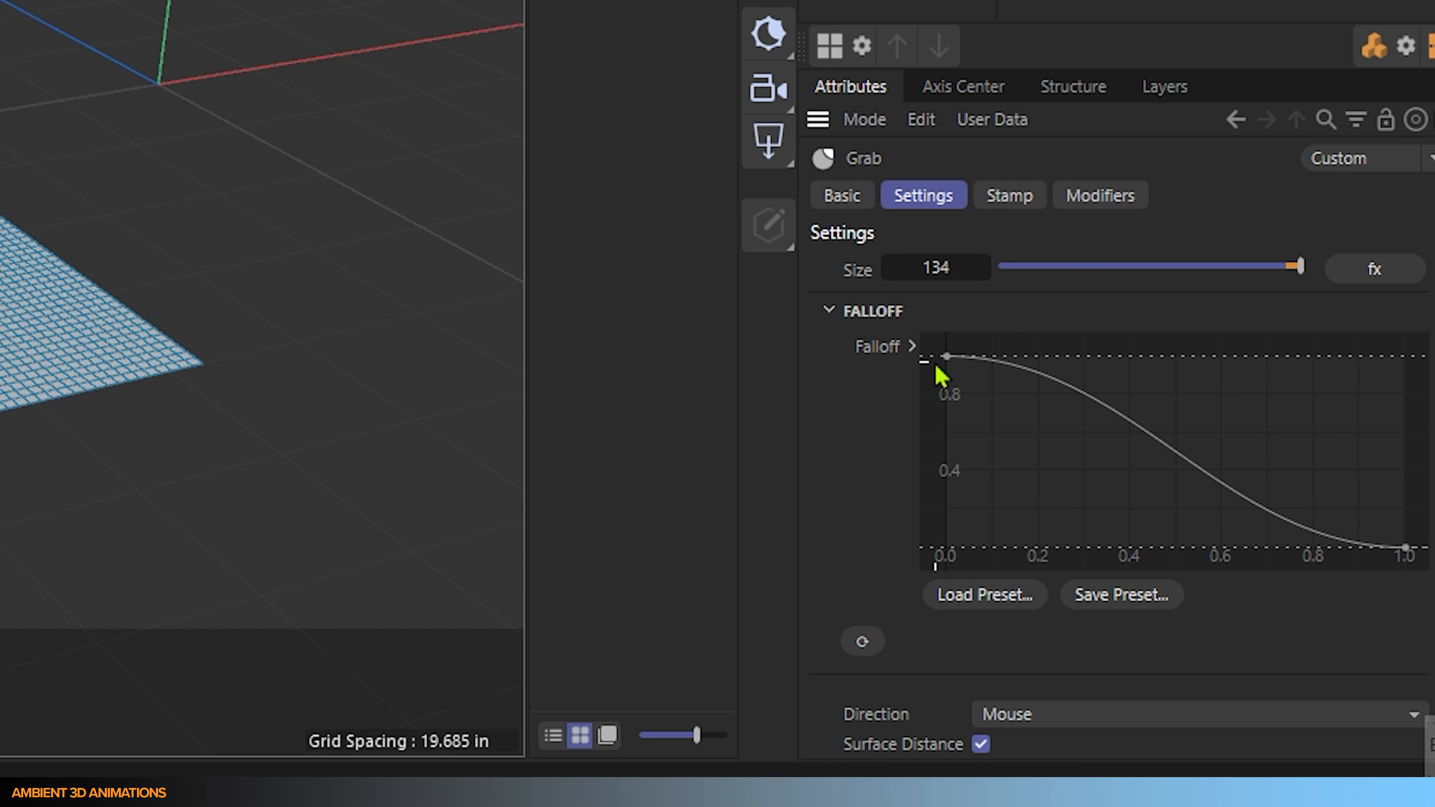
click(1009, 197)
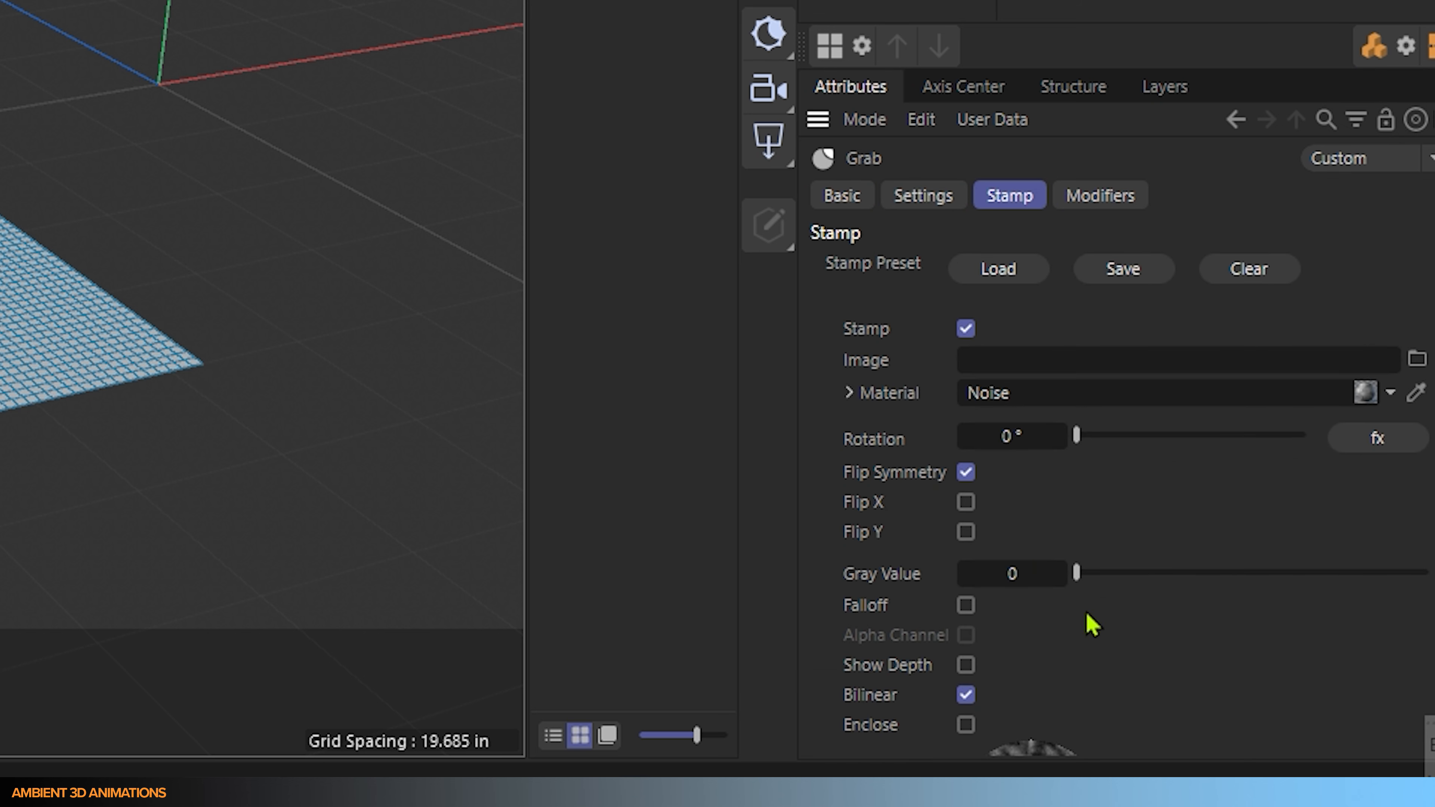
click(966, 606)
scroll(1044, 683, down, 3)
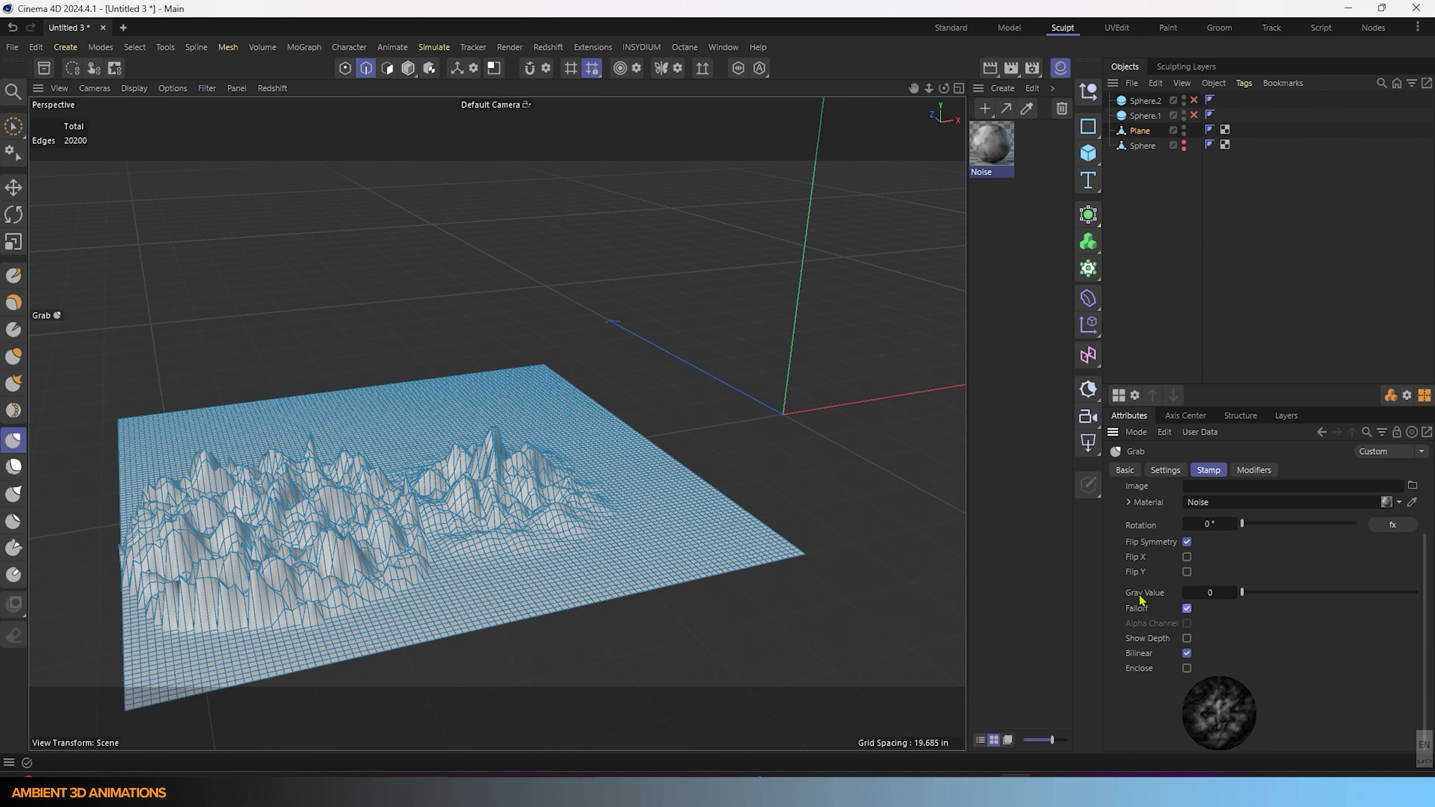
click(1186, 609)
scroll(1251, 634, up, 2)
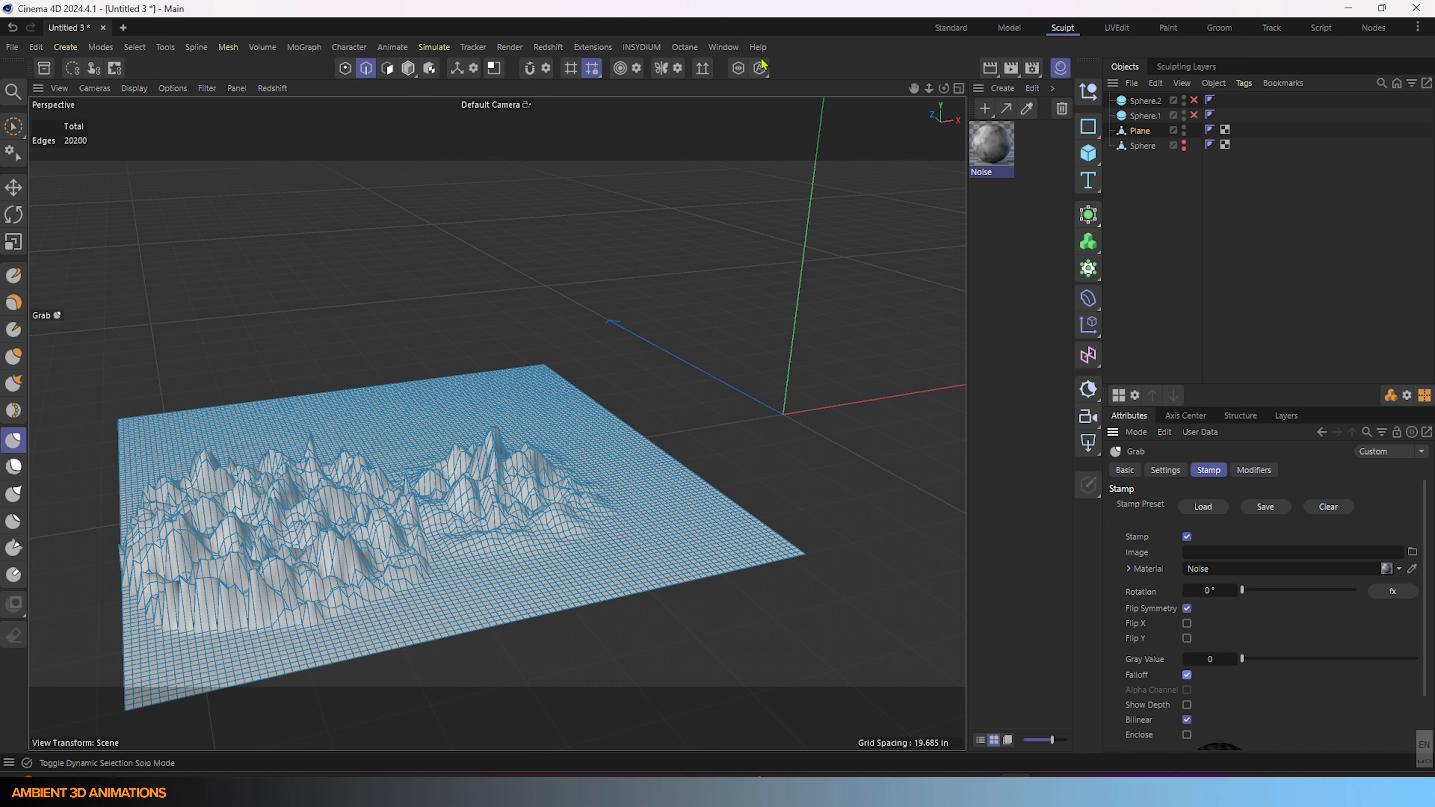
Open the Asset Browser and look through the Imperfections, Billboards, Gobos and MatCaps texture categories
click(723, 47)
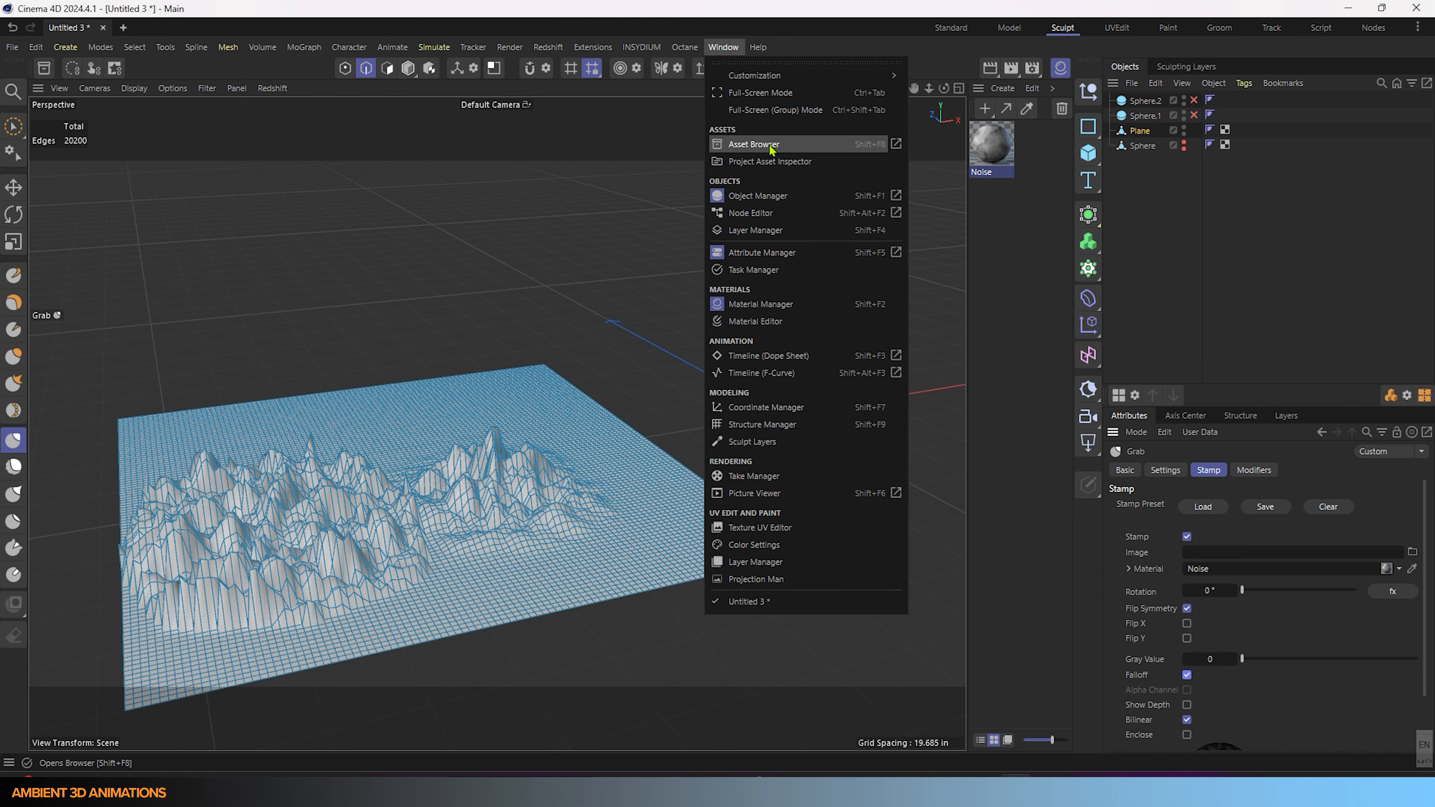
click(753, 144)
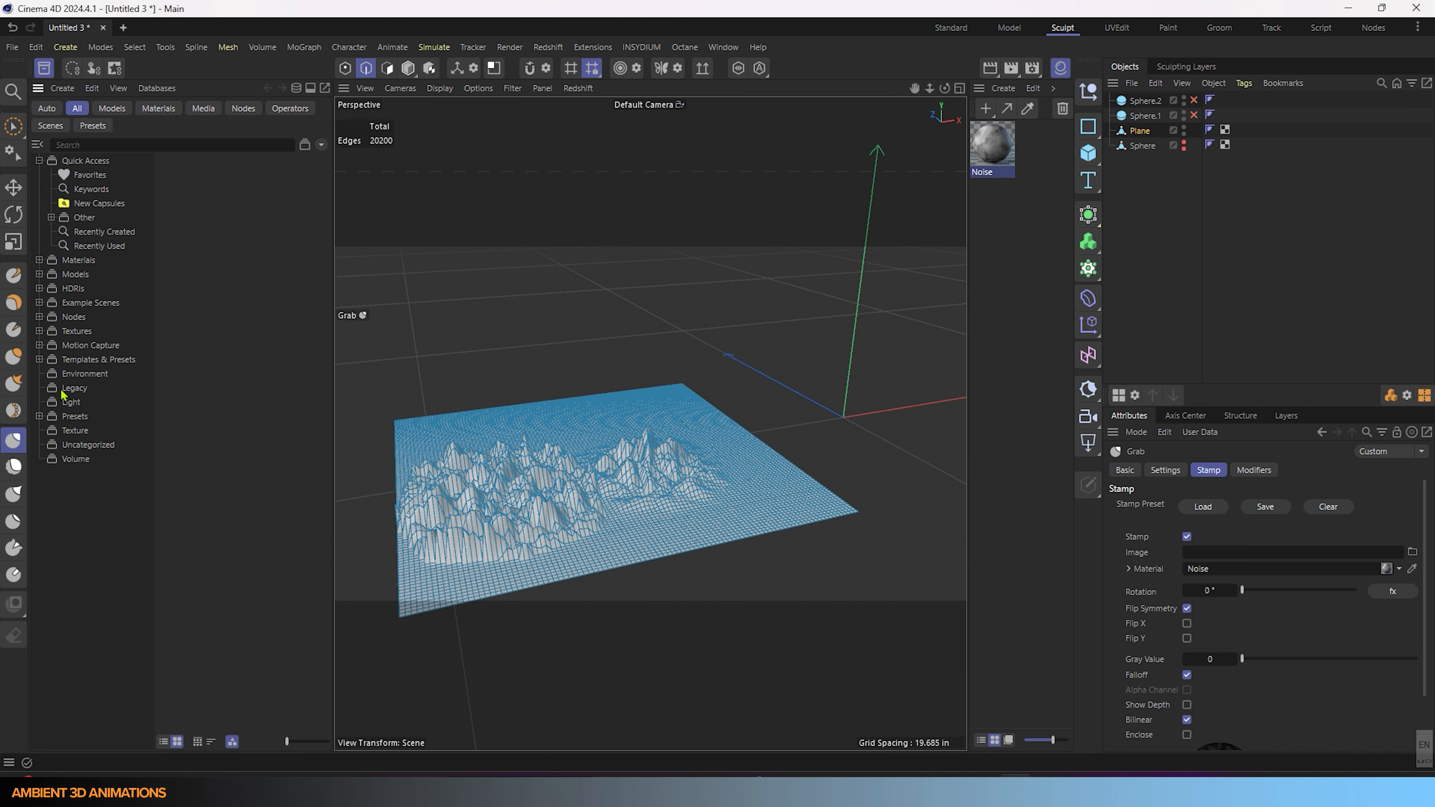
click(40, 331)
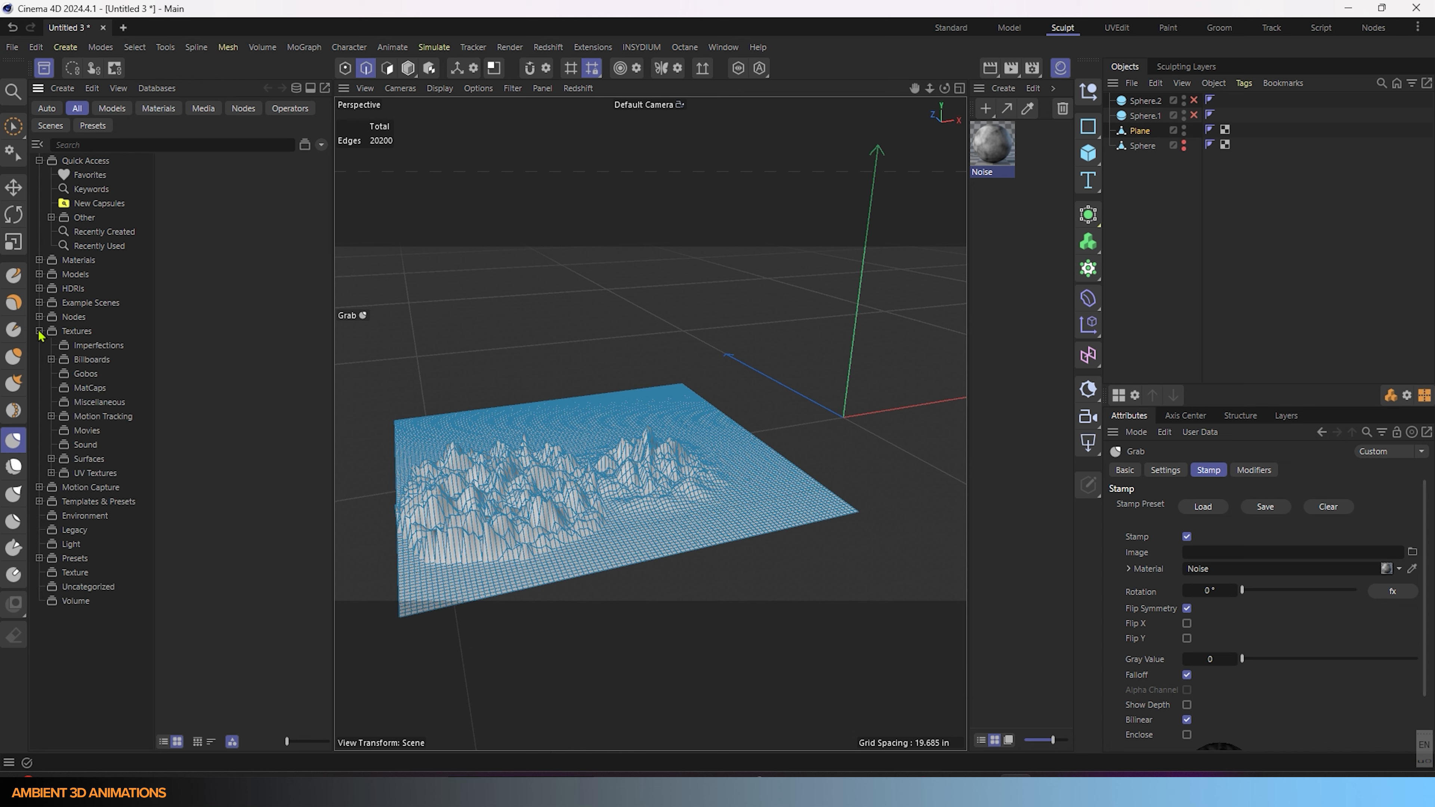
click(76, 332)
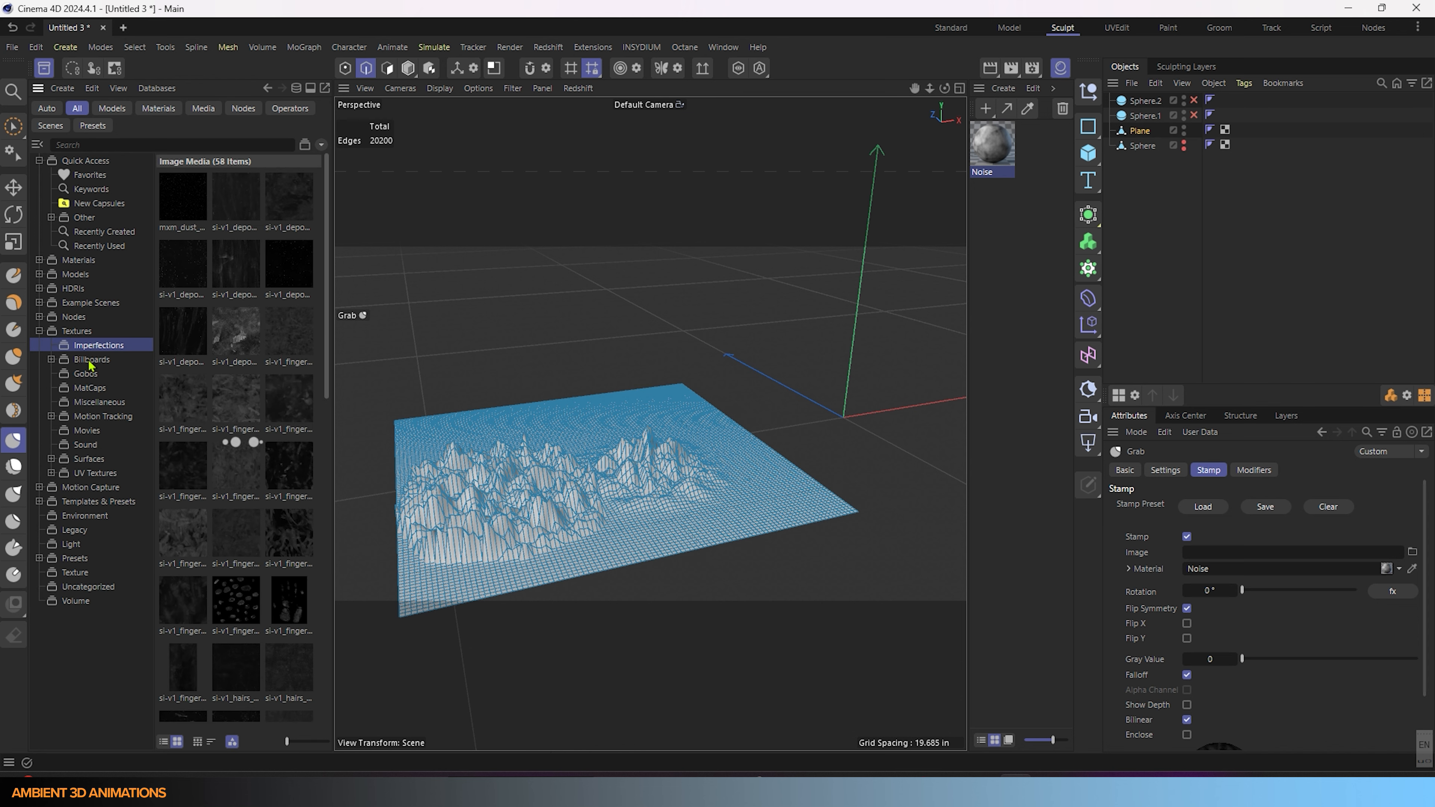
click(89, 363)
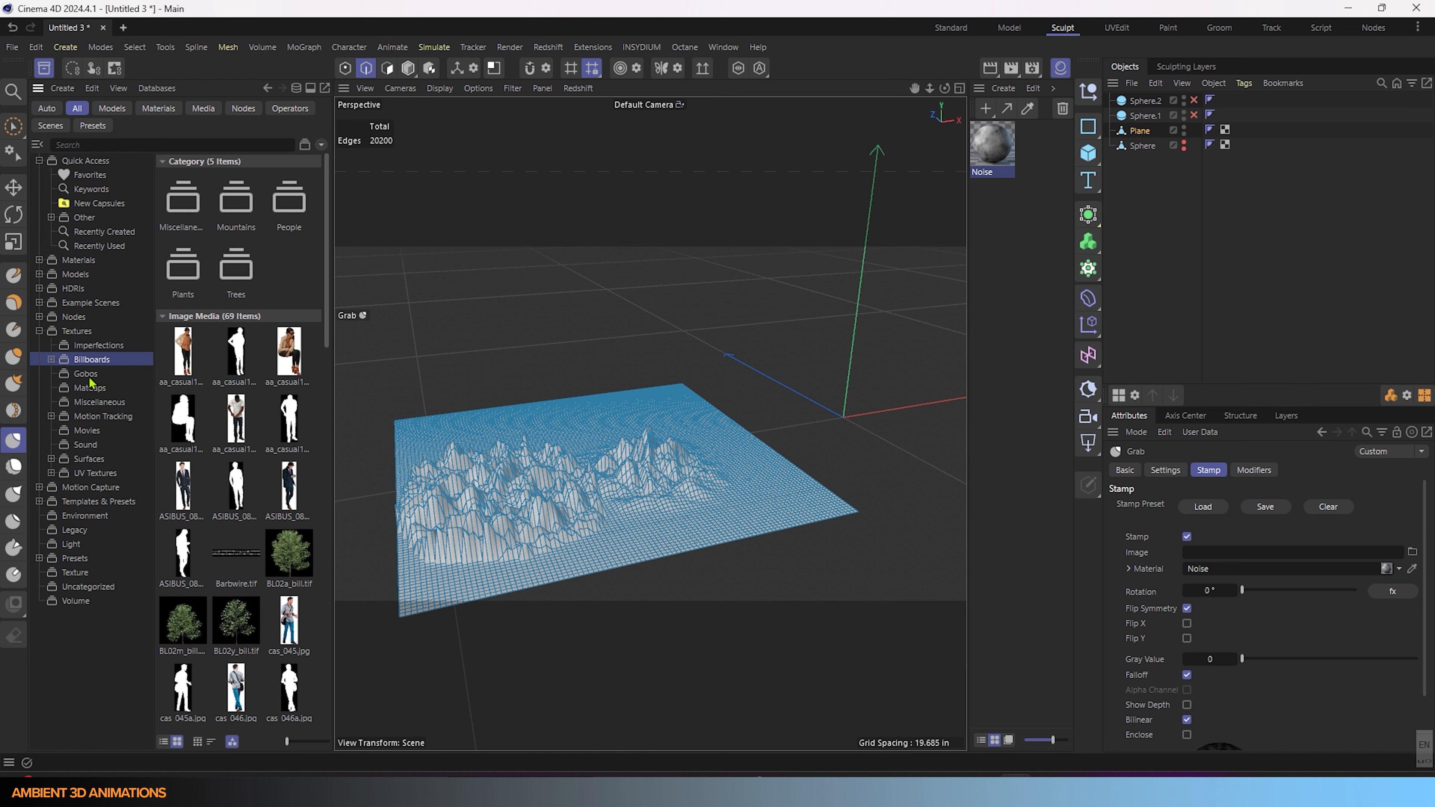
click(89, 378)
click(90, 388)
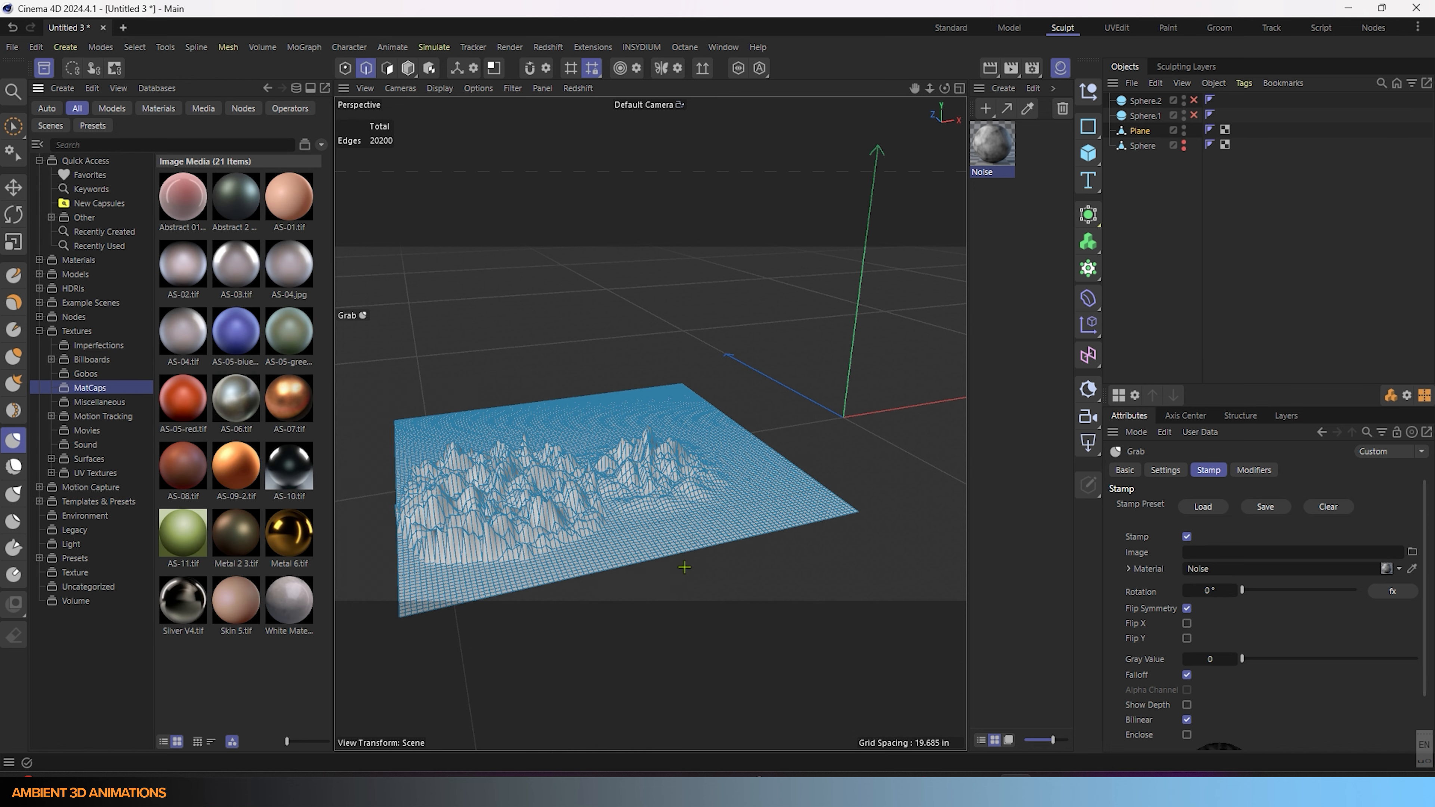
Undo both noise-stamped strokes on the plane
key(ctrl+z)
key(ctrl+z)
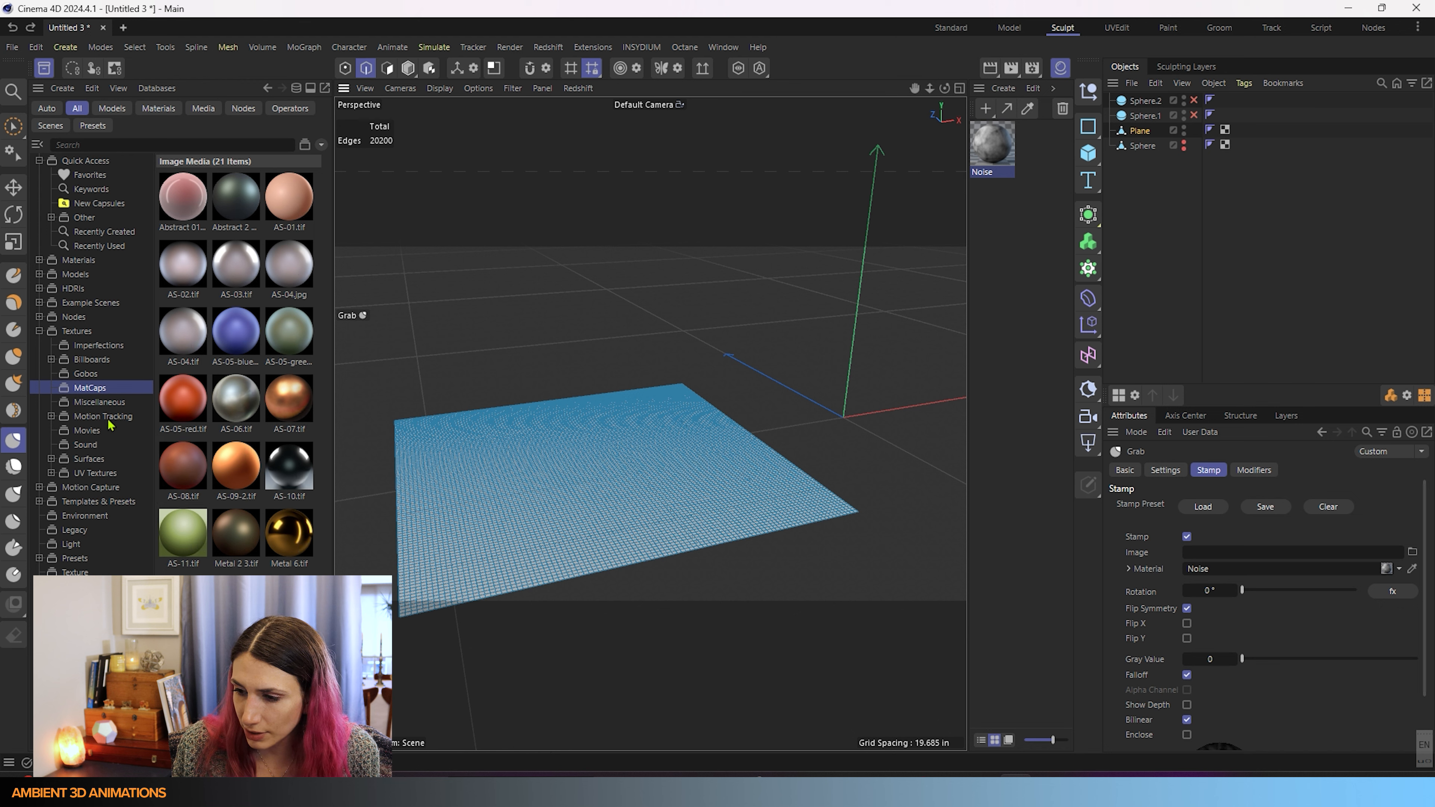
Find the black-and-white bumped tile texture in the Surfaces category and assign it as the Grab brush's stamp image
click(97, 403)
click(92, 417)
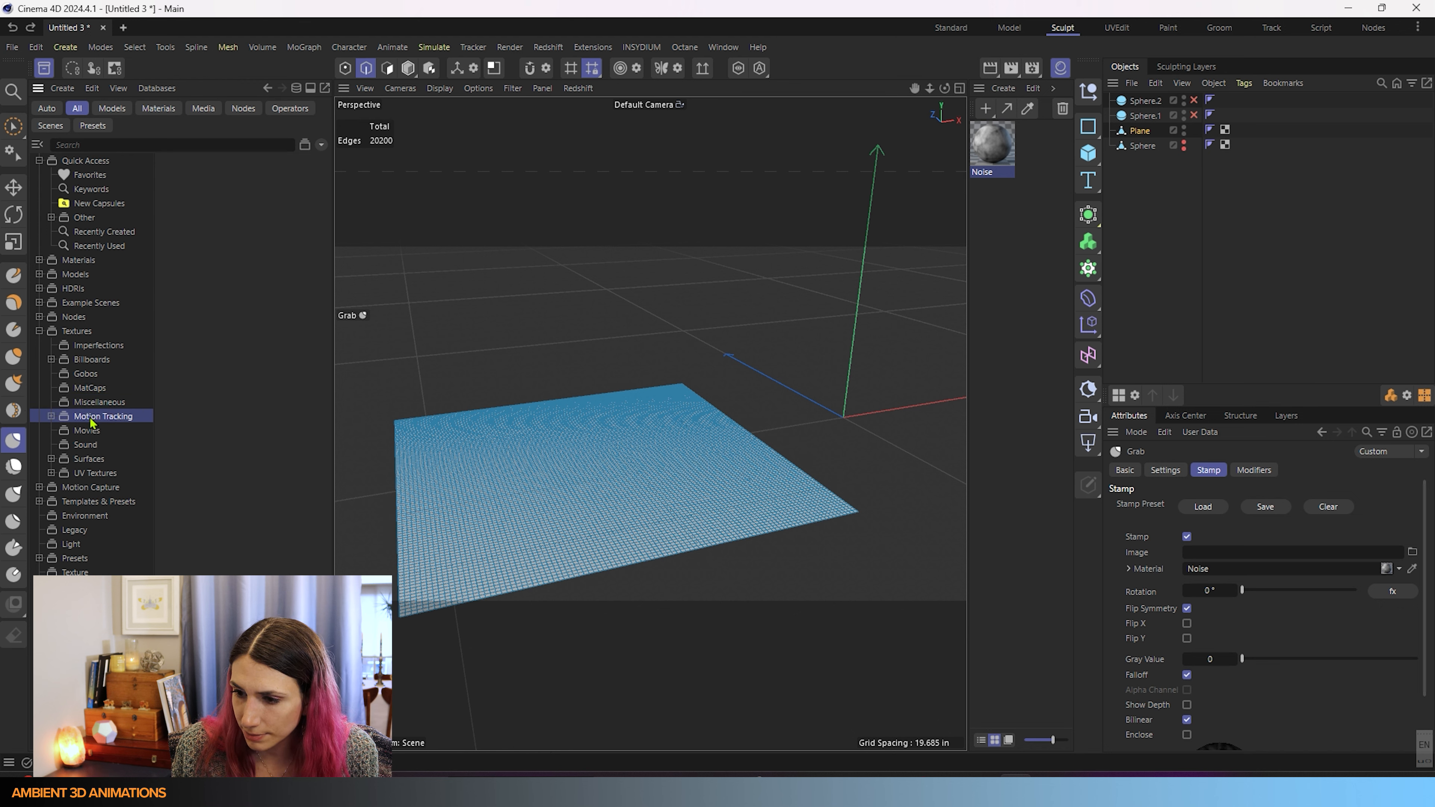
click(90, 431)
click(88, 446)
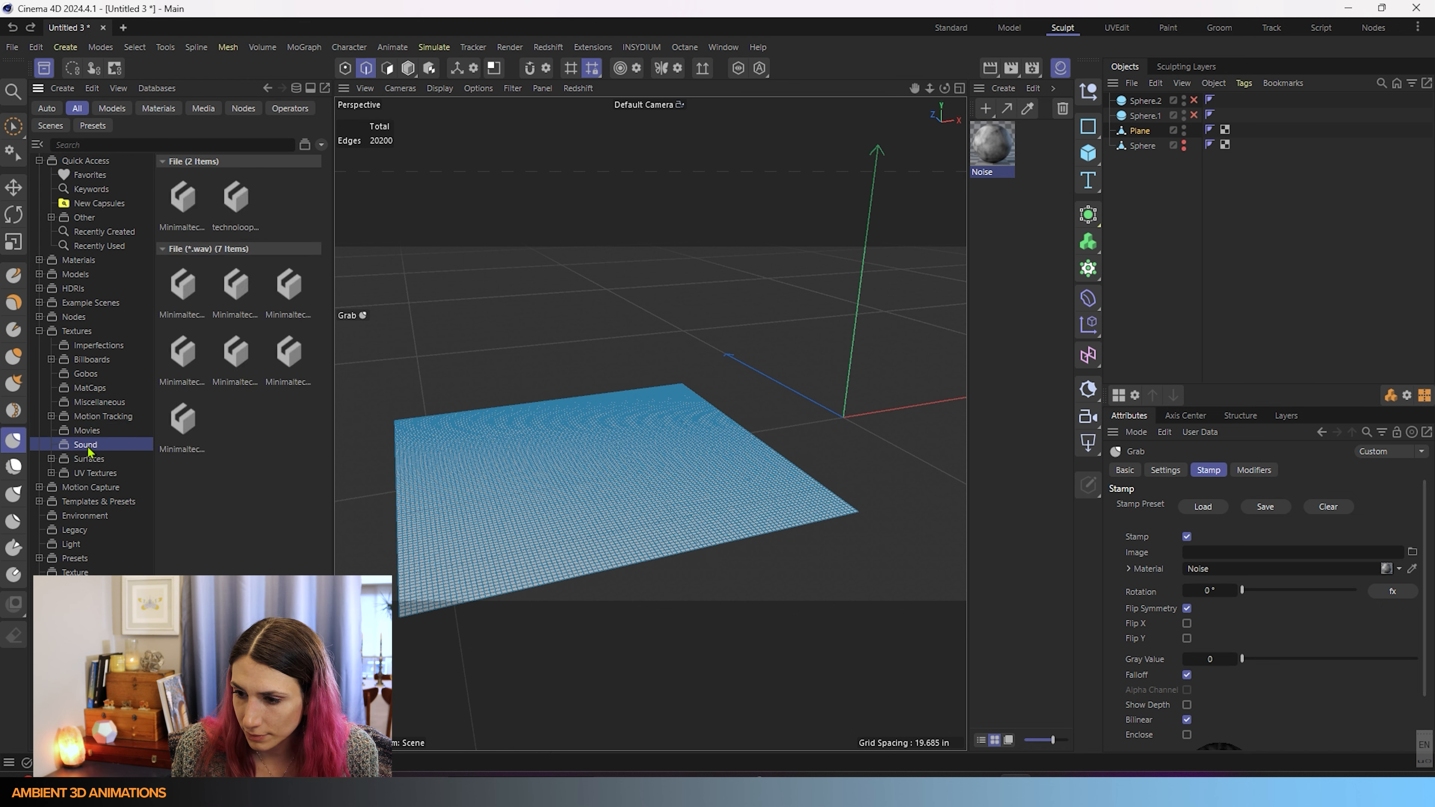
click(88, 459)
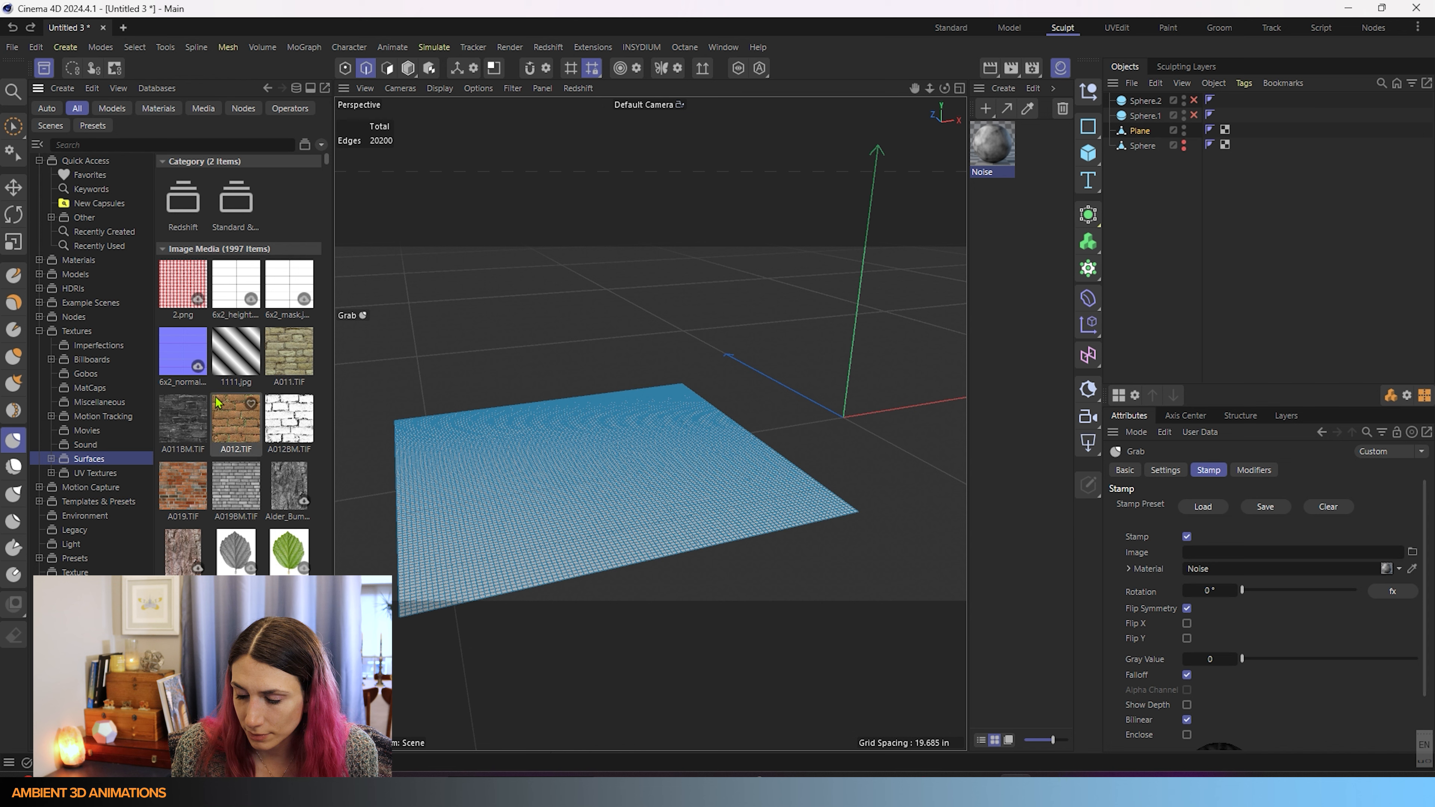
scroll(239, 377, down, 10)
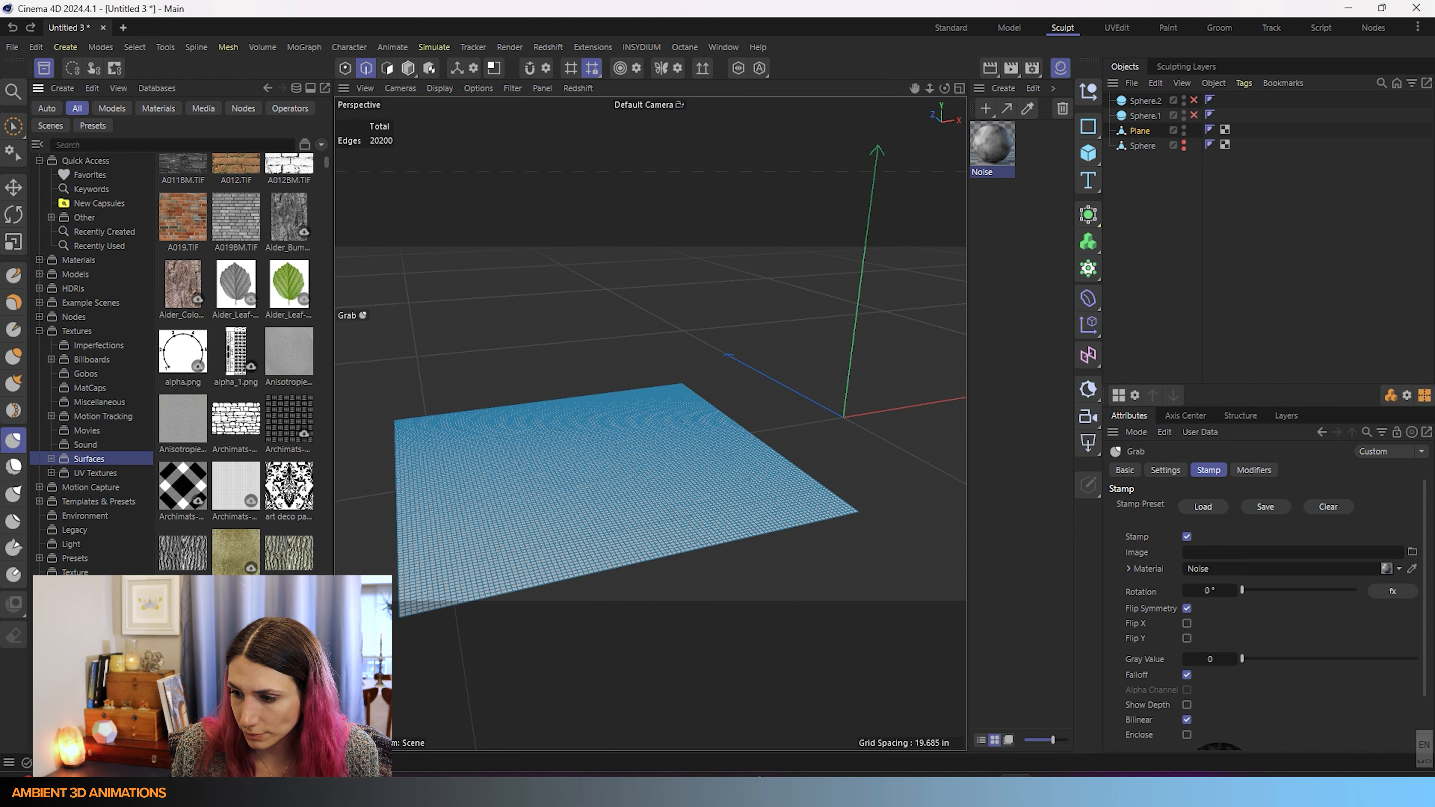
scroll(236, 365, down, 10)
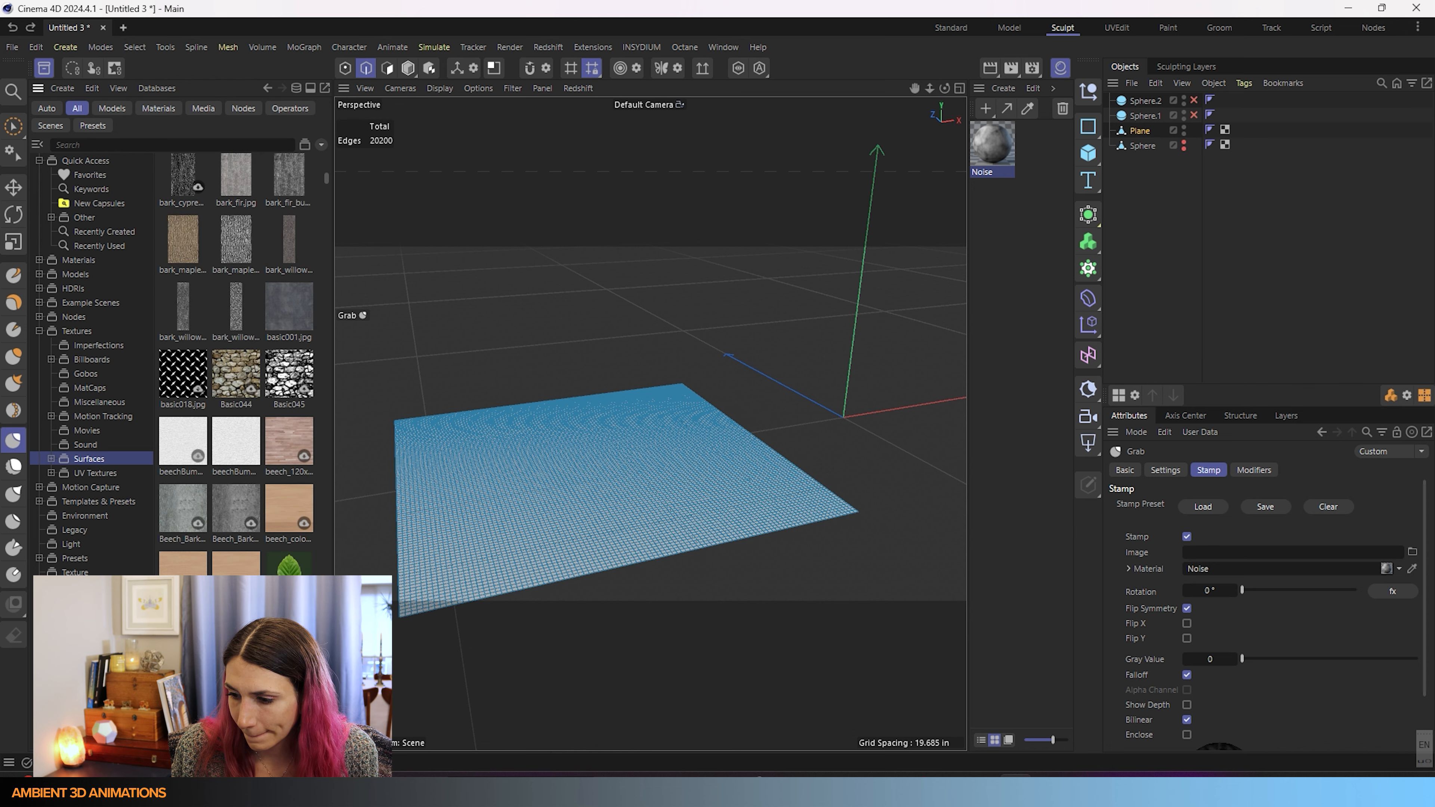
scroll(236, 364, down, 3)
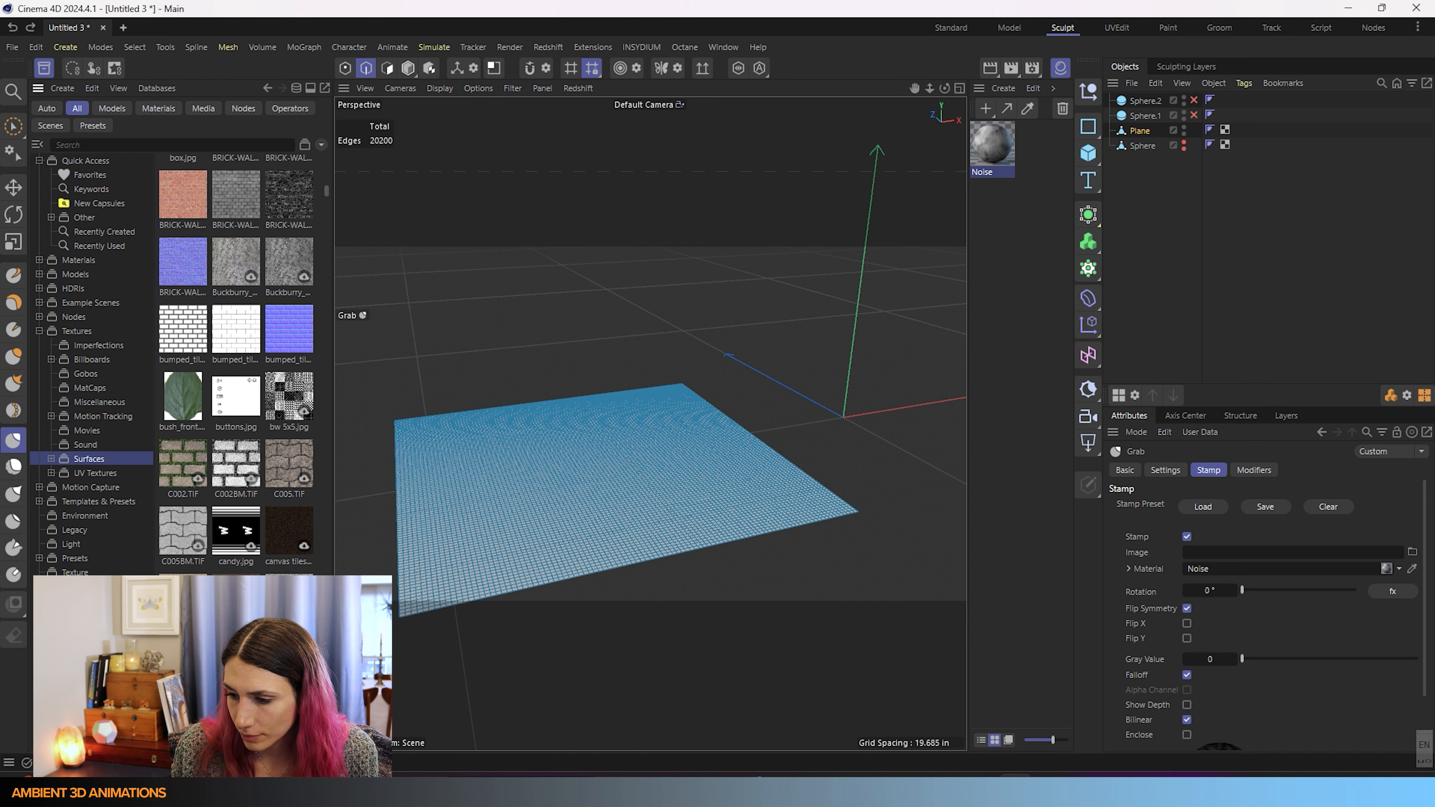
scroll(185, 438, up, 1)
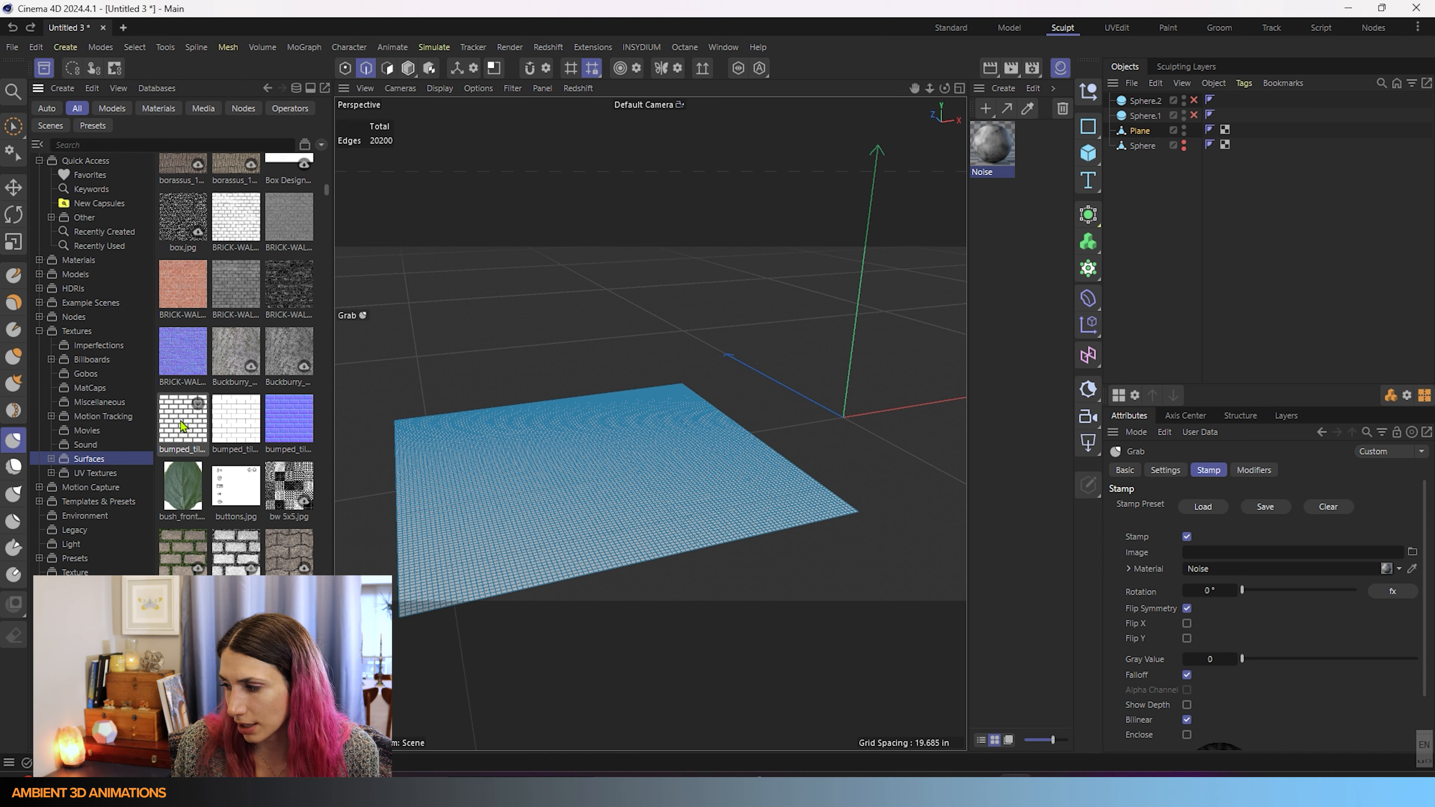
mouse_move(185, 424)
mouse_down()
mouse_move(919, 580)
mouse_move(1209, 560)
mouse_up()
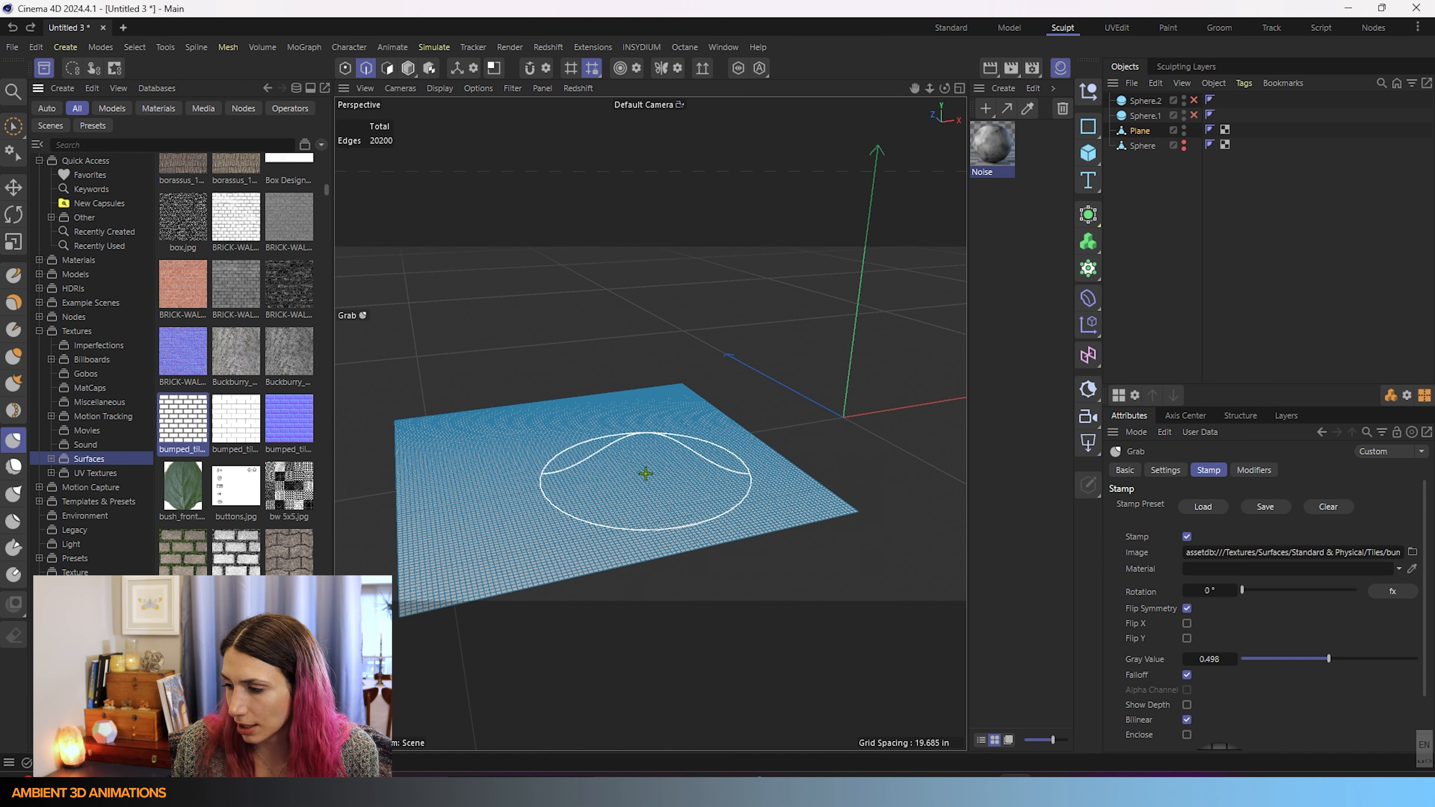
Pull the brick-pattern stamp slightly out of the plane near its right edge and inspect the relief up close
alt+drag(625, 524, 570, 607)
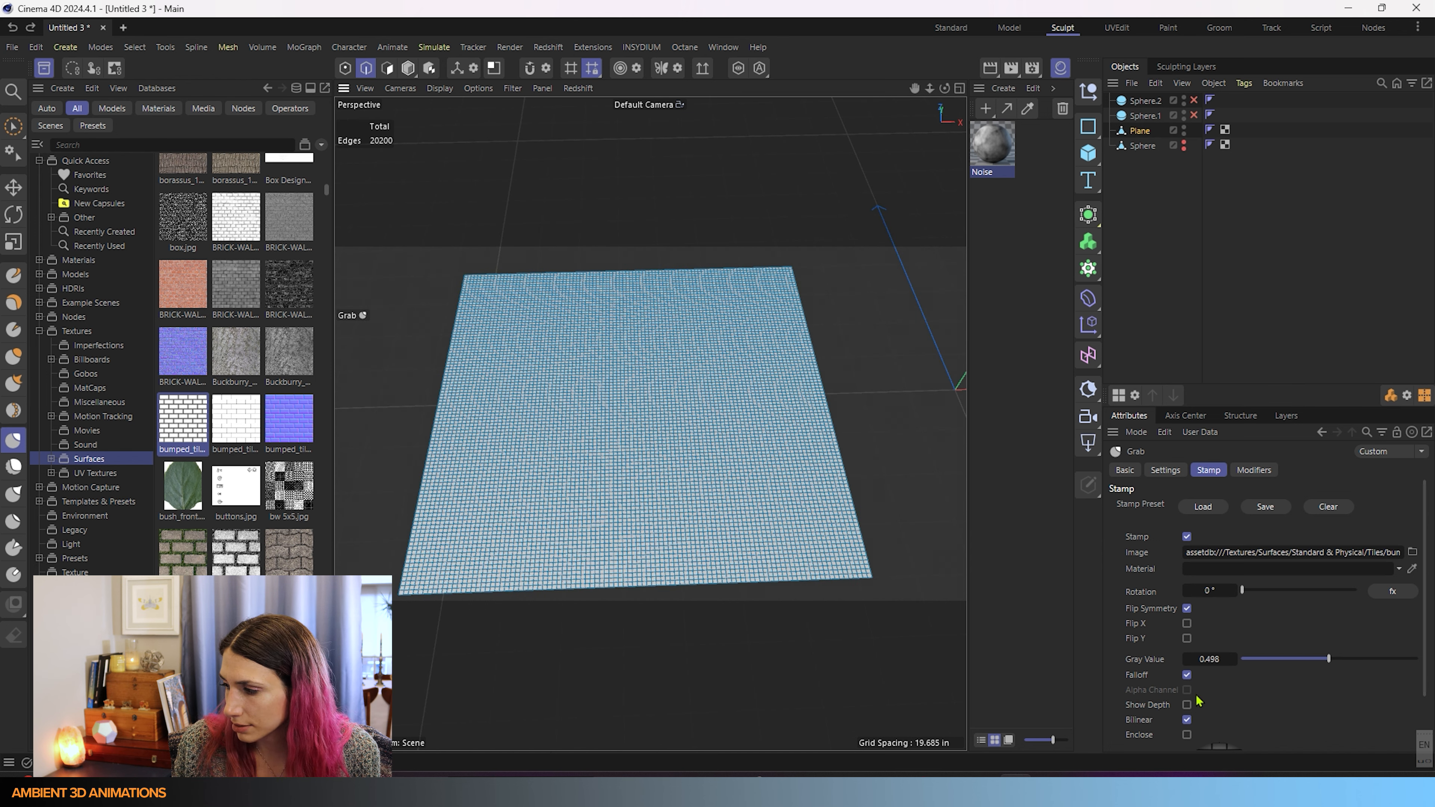
scroll(1197, 700, down, 3)
drag(734, 480, 733, 464)
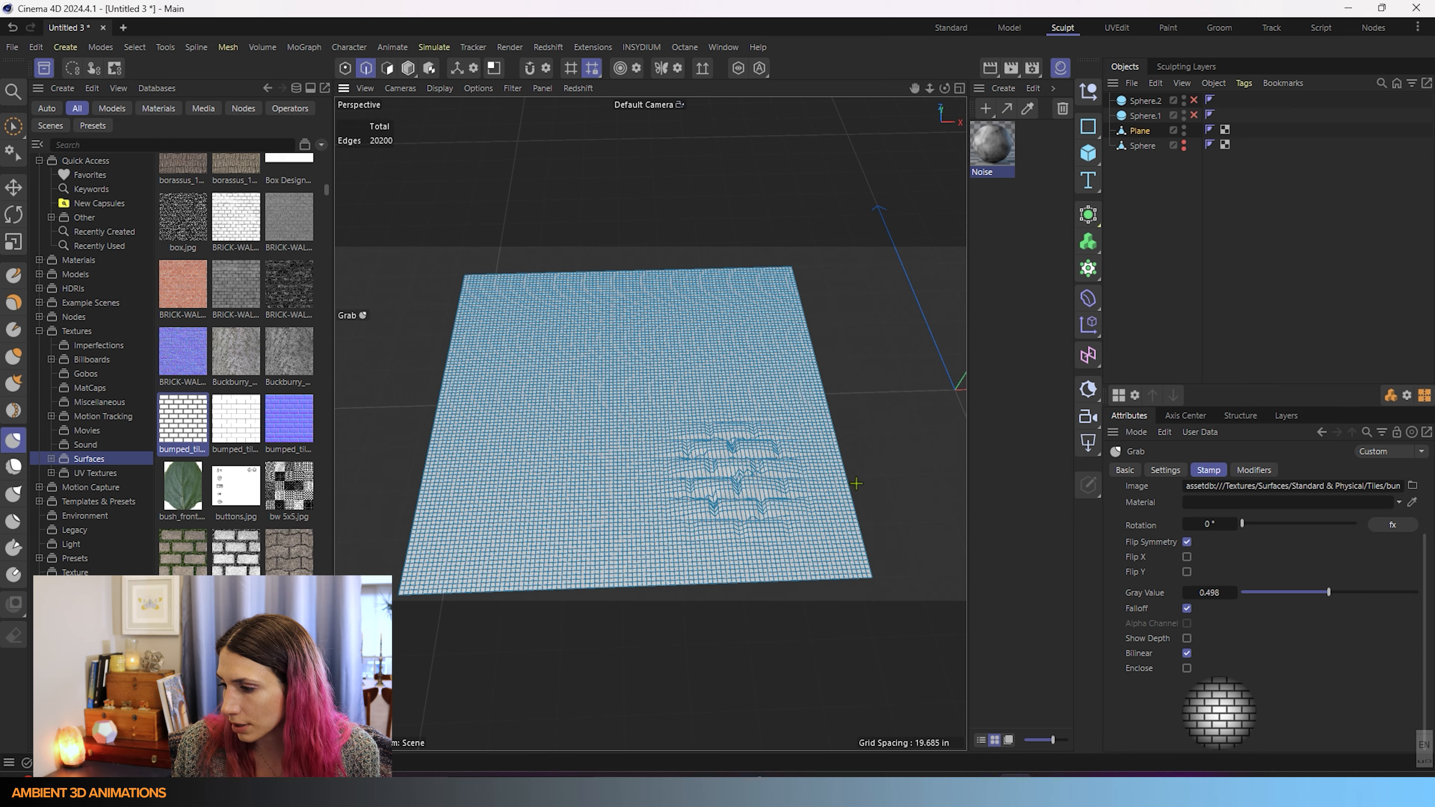
alt+drag(856, 483, 845, 535)
scroll(754, 453, up, 6)
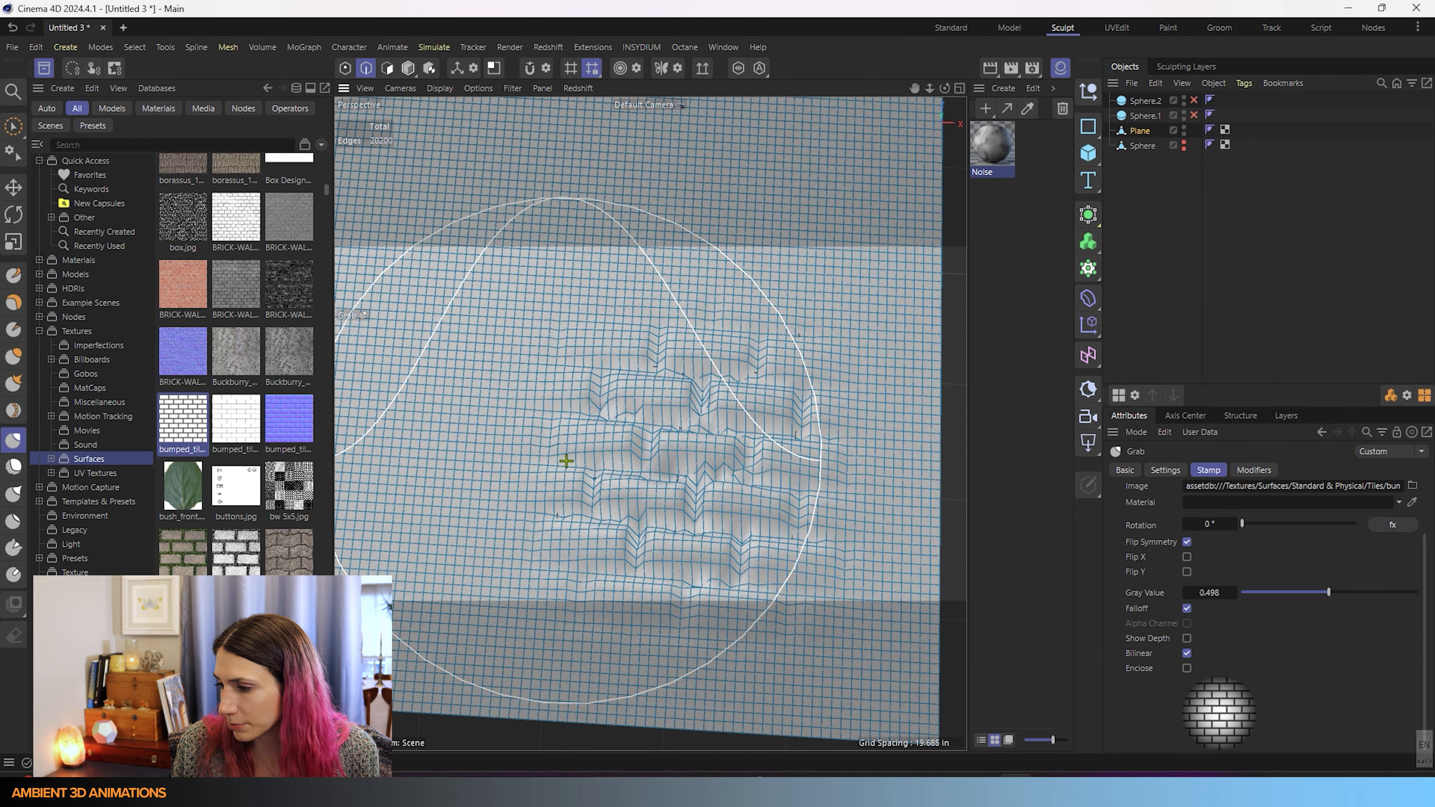
Stamp the brick pattern with falloff at the plane's lower left and upper middle, and undo the upper stroke
scroll(566, 460, down, 6)
drag(448, 465, 472, 446)
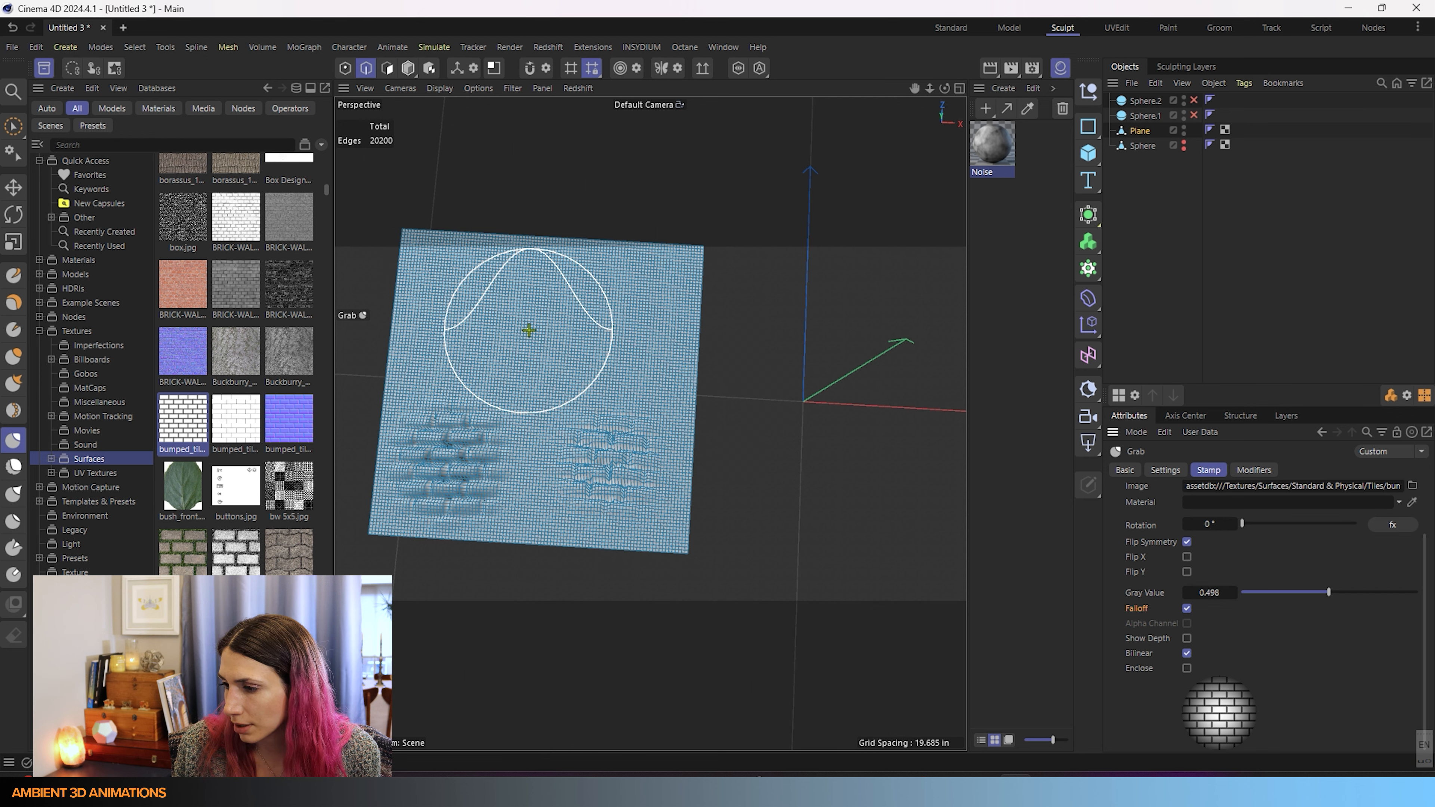
drag(528, 329, 561, 320)
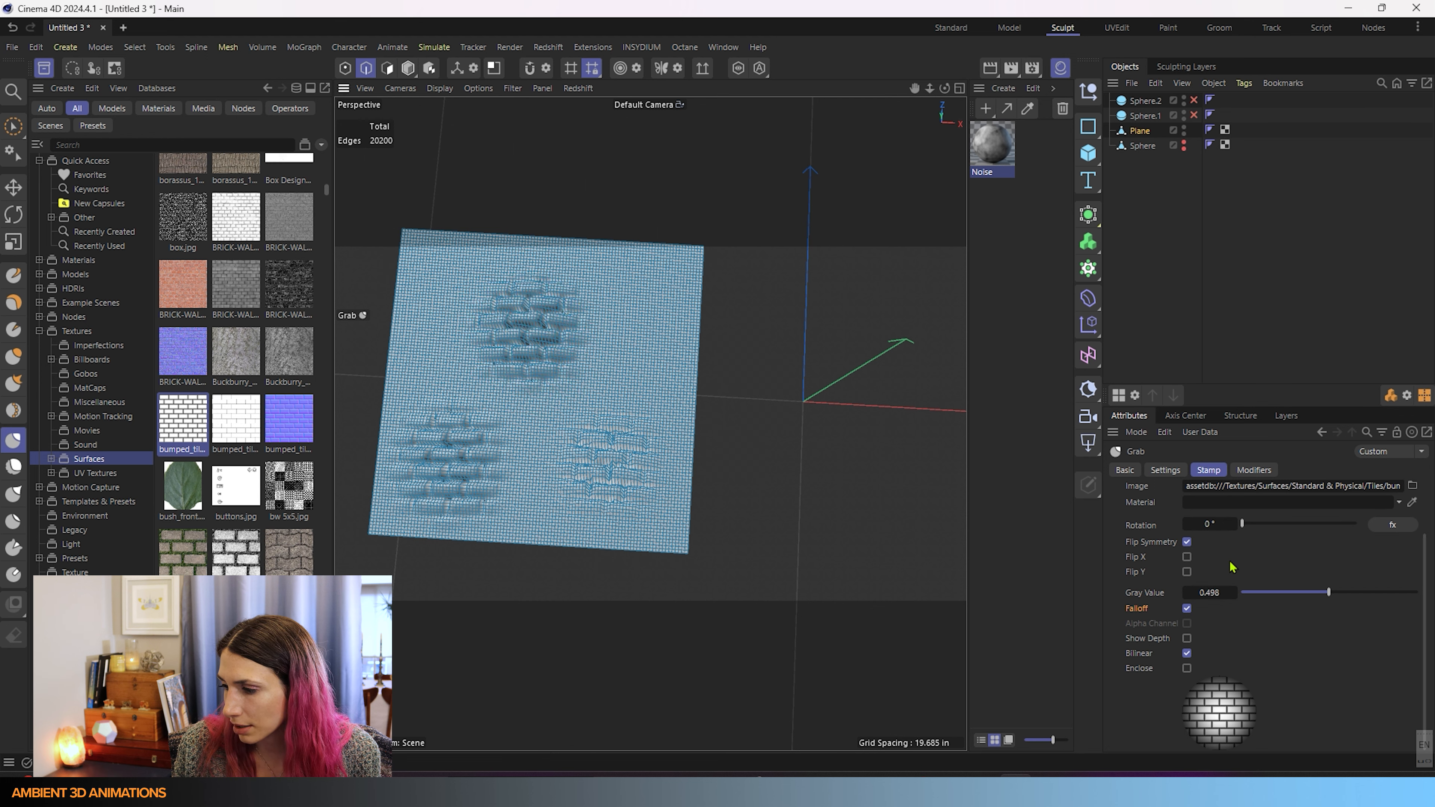
key(ctrl+z)
Turn off the stamp's falloff, pull the brick pattern out at the plane's upper middle, and inspect its outer edge
click(1187, 608)
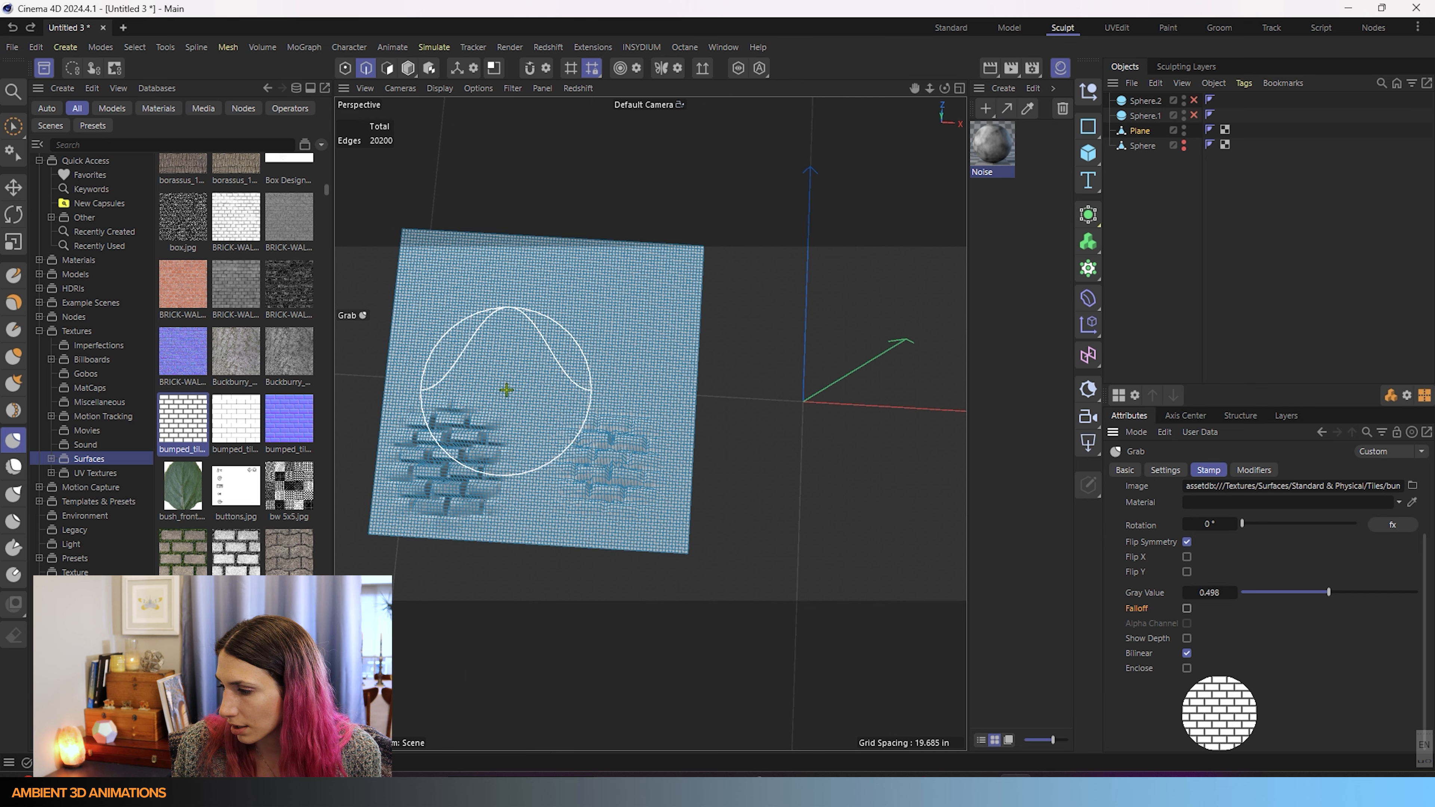
drag(535, 330, 535, 318)
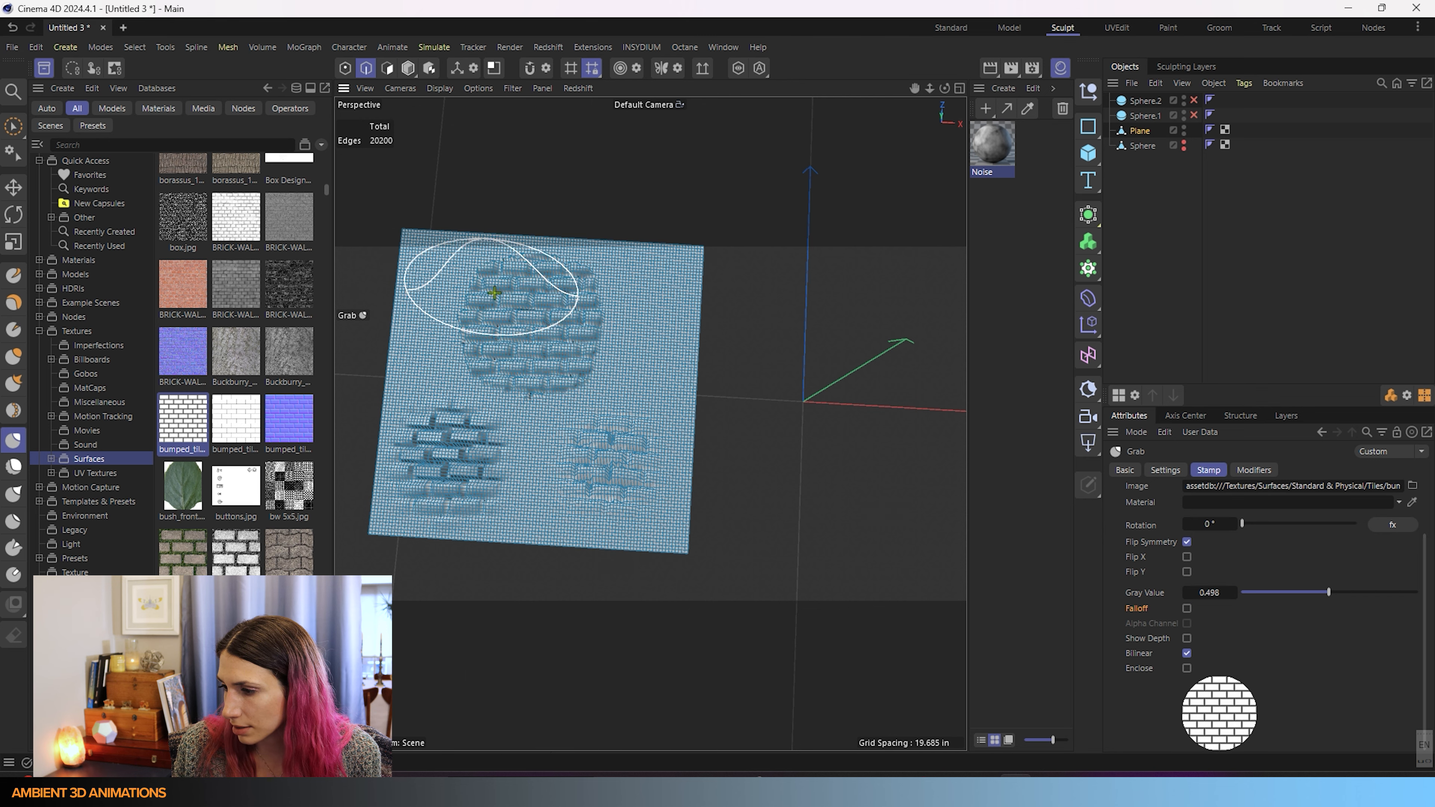
scroll(560, 321, up, 2)
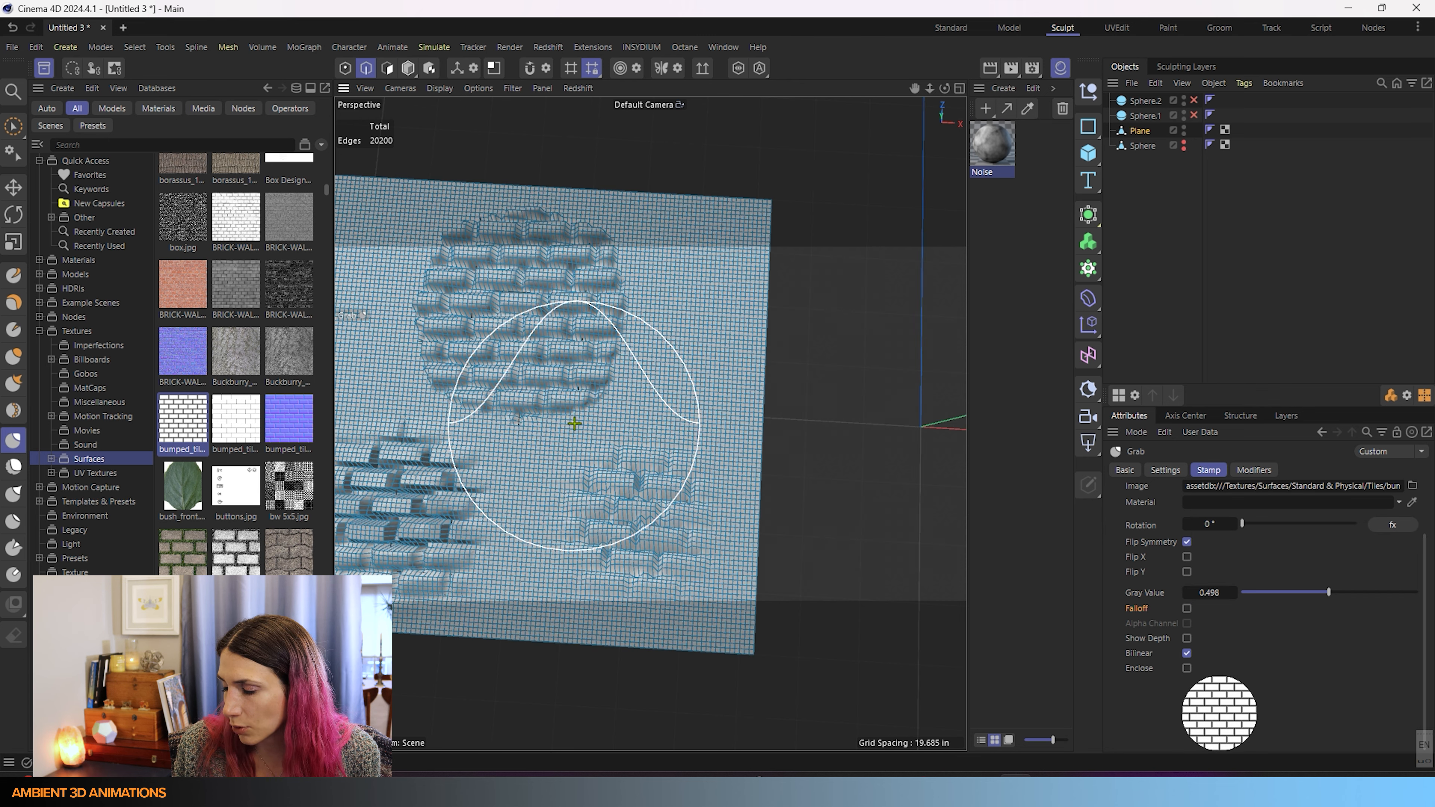
scroll(575, 424, down, 2)
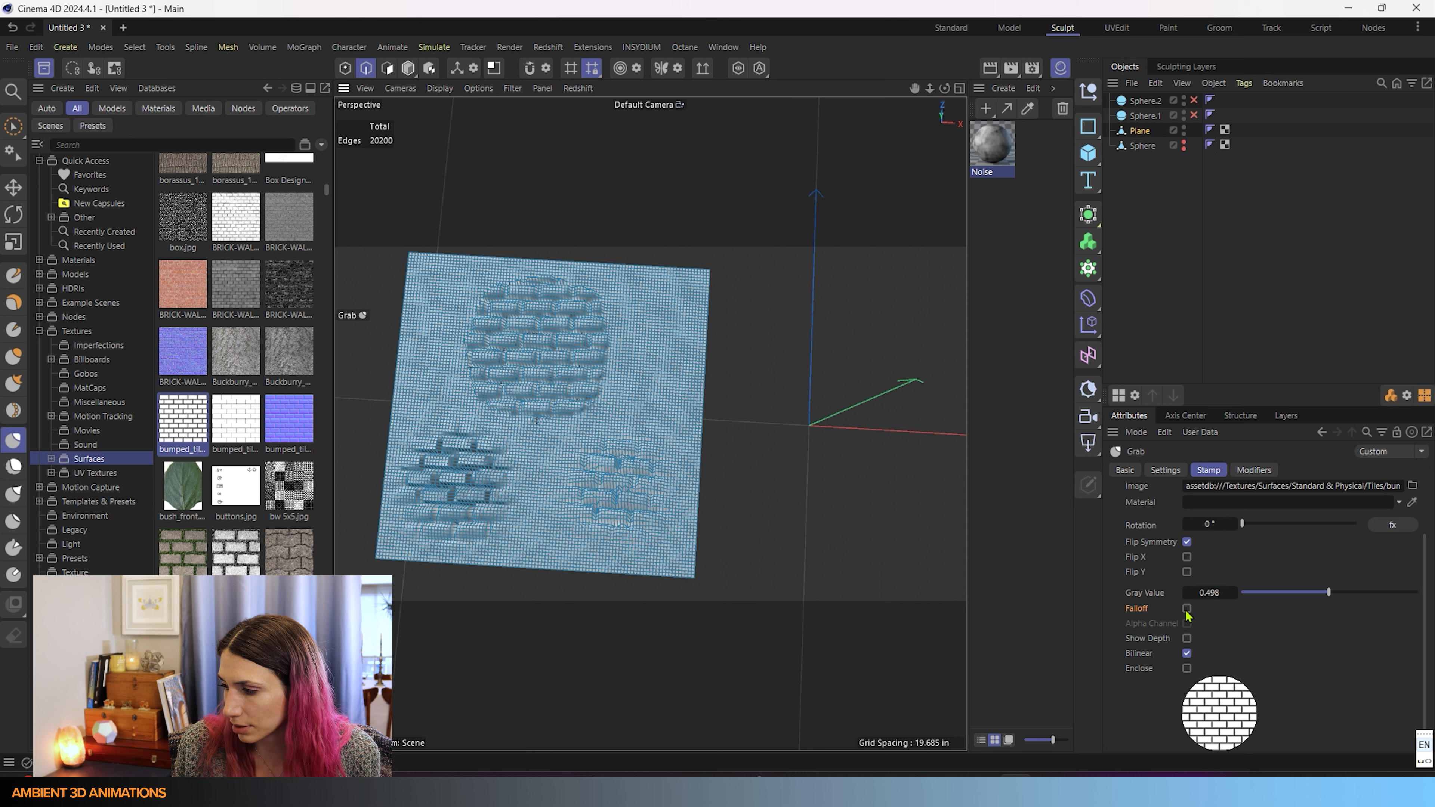
Undo all three brick-stamped strokes on the plane
key(ctrl+z)
key(ctrl+z)
key(ctrl+z)
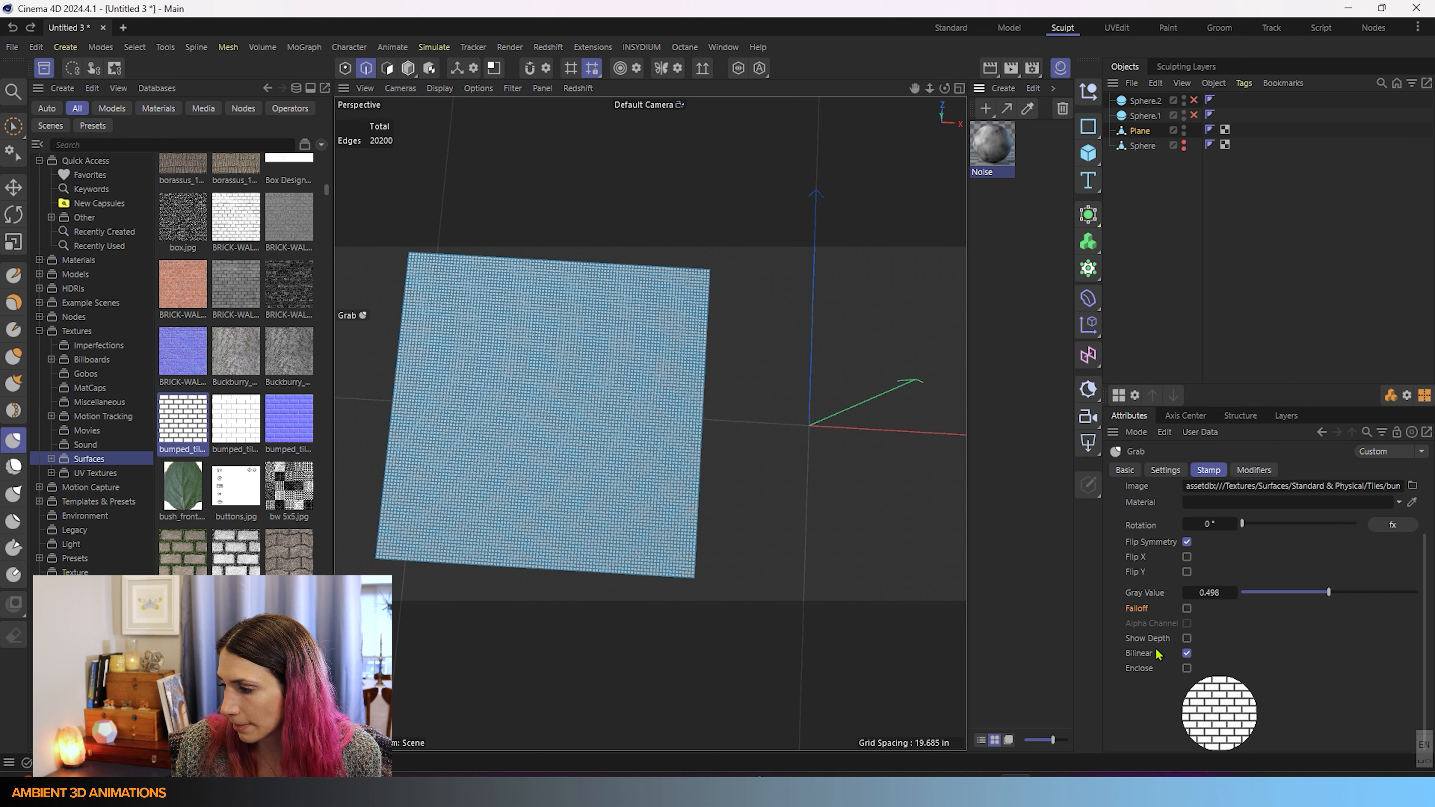
Try the brick stamp unrotated at the plane's lower right and rotated 171° at its upper left, and undo
scroll(1155, 656, up, 2)
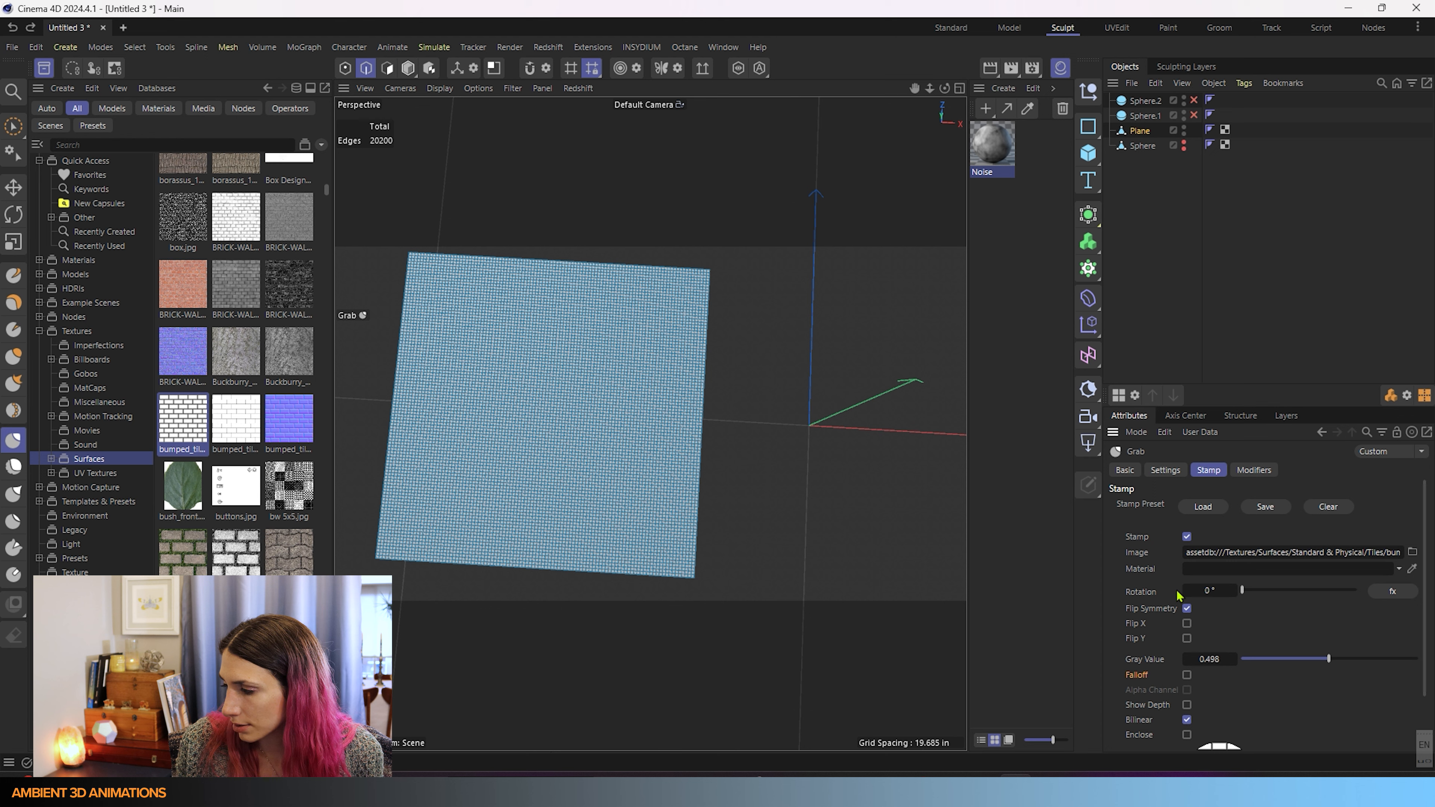
drag(605, 491, 612, 469)
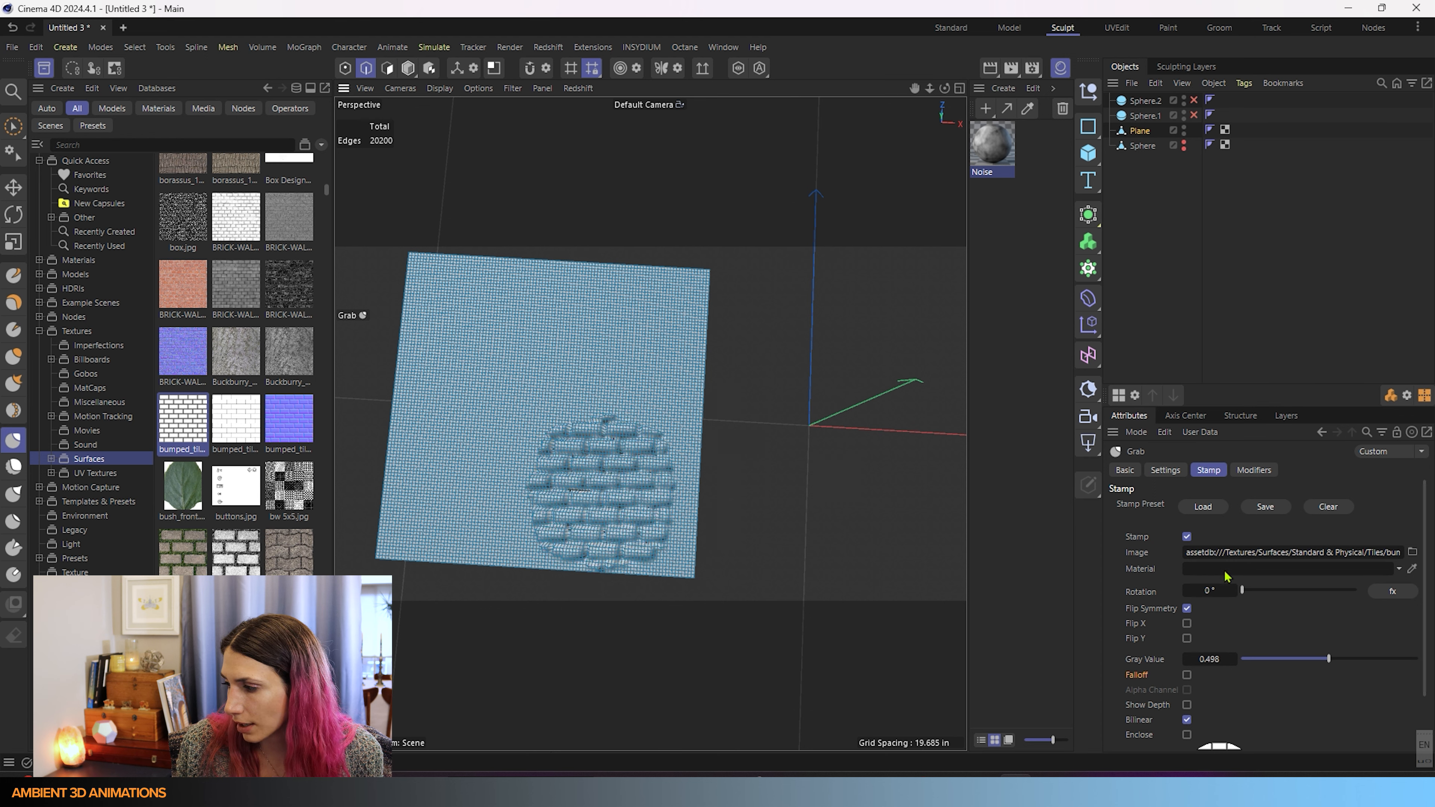
drag(1252, 593, 1295, 594)
drag(496, 343, 500, 356)
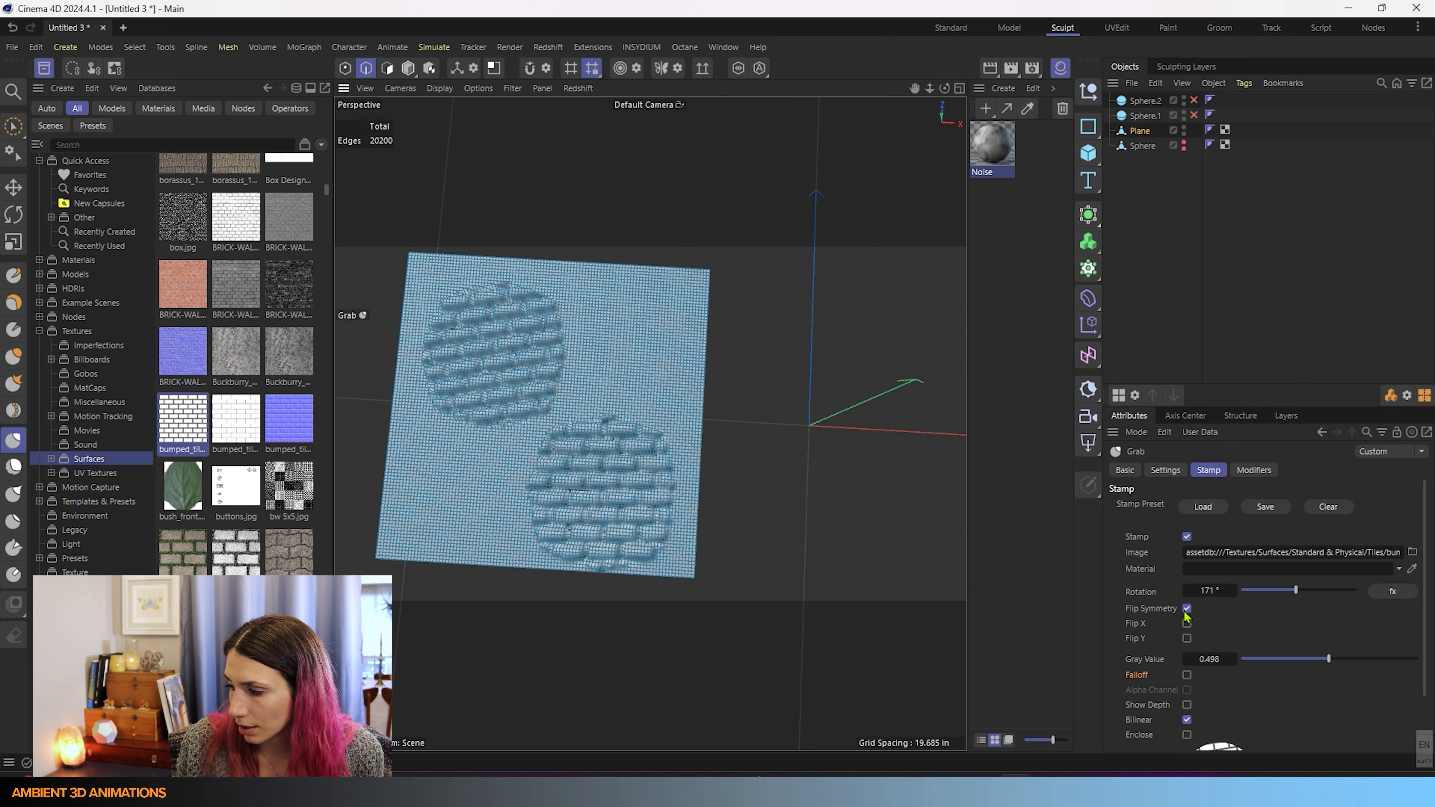
key(ctrl+z)
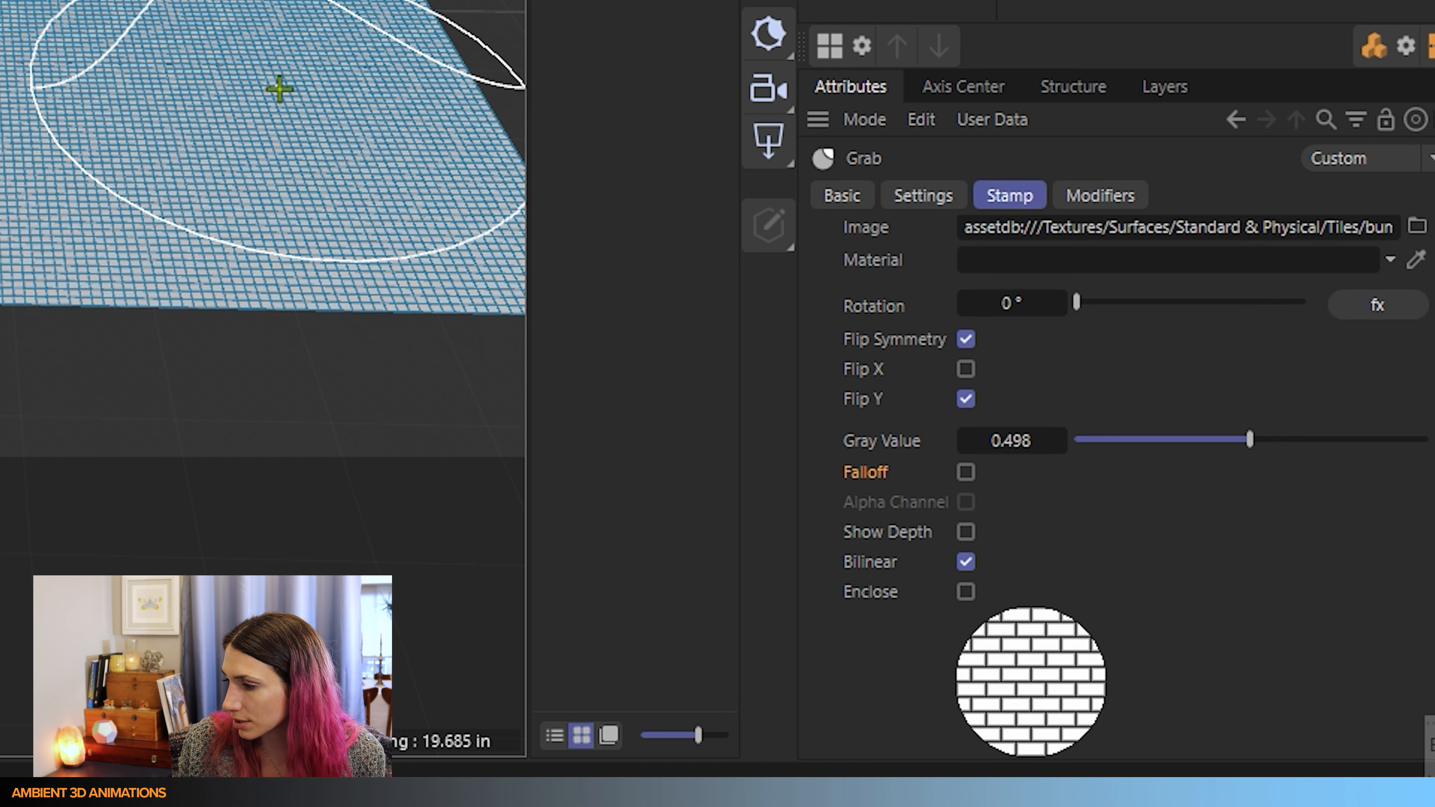
Set the stamp's Gray Value to 0 and pull the brick pattern out of the plane's near left area
drag(1254, 440, 1073, 441)
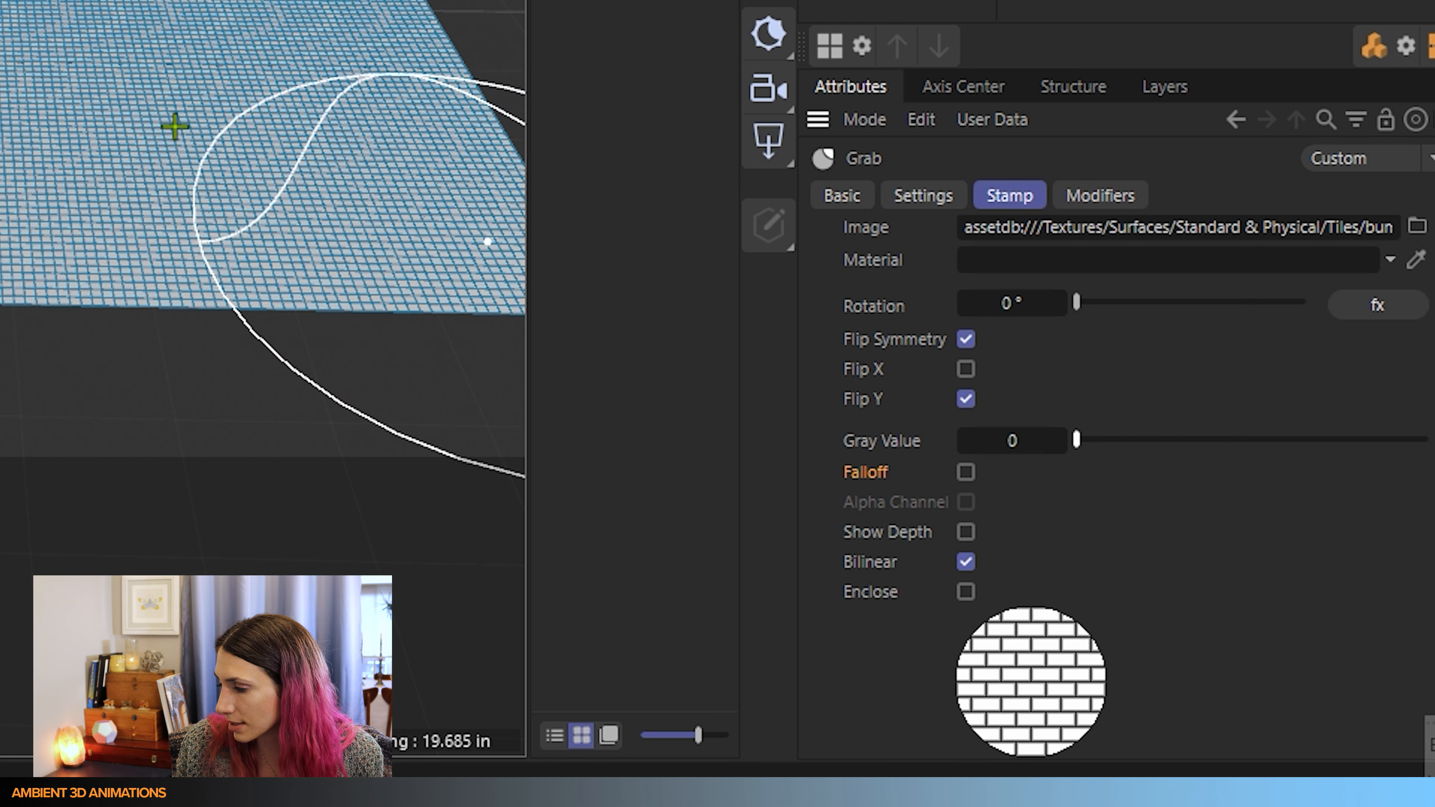
drag(613, 429, 616, 431)
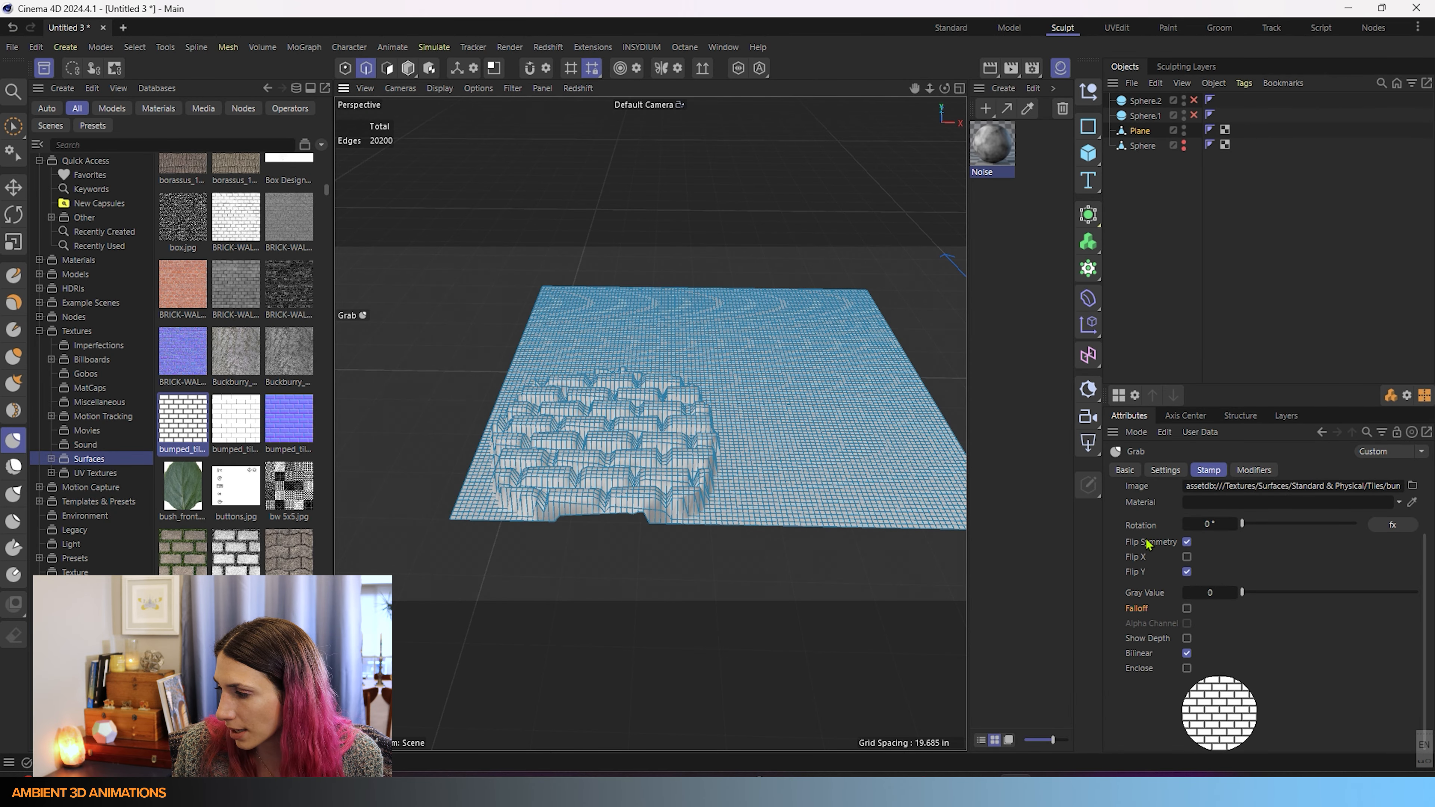
Set the stamp's Gray Value to 1, pull the brick pattern at the plane's near right, and compare both reliefs up close
drag(1242, 593, 1417, 592)
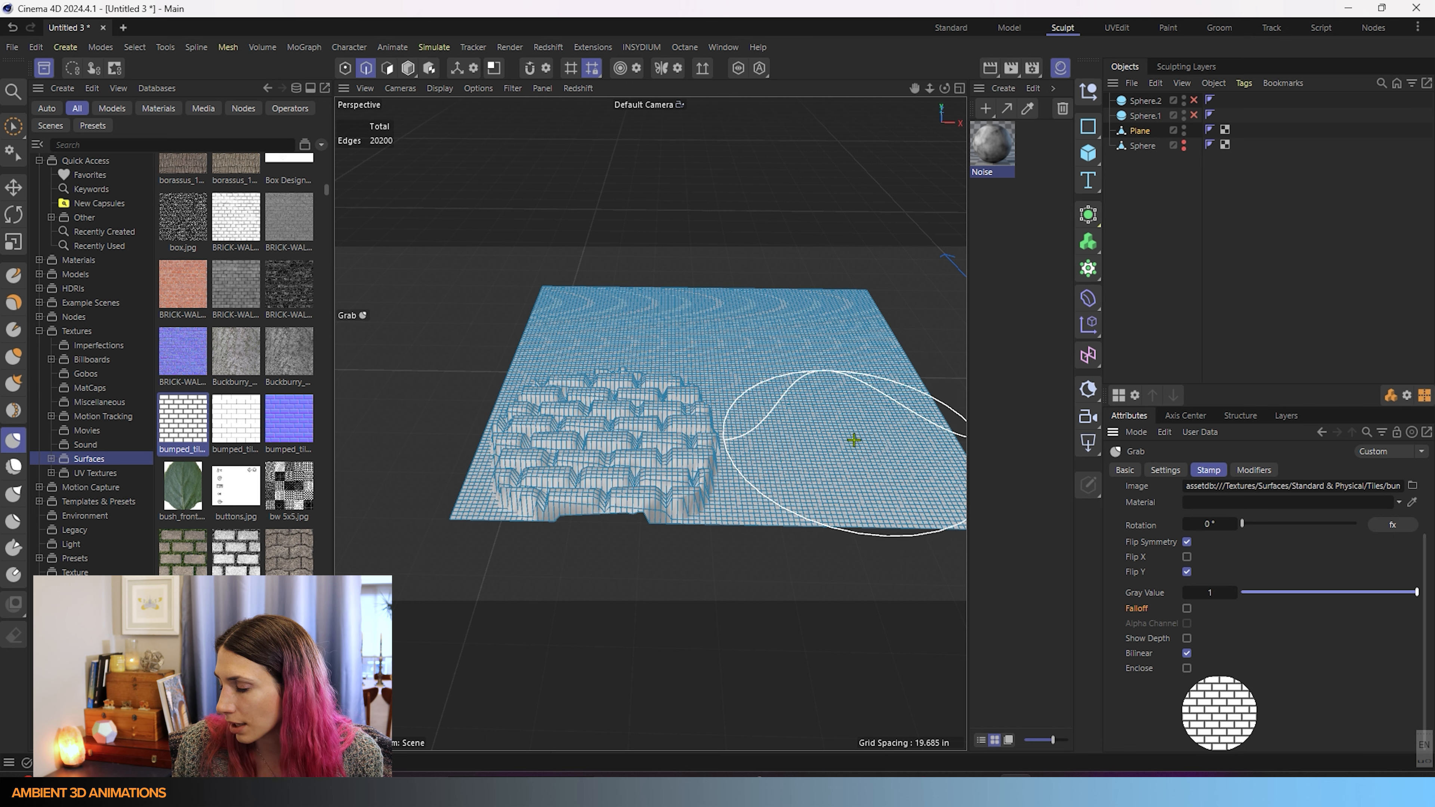
drag(847, 436, 848, 407)
alt+drag(757, 383, 852, 362)
scroll(852, 362, up, 3)
alt+middle_drag(621, 472, 688, 471)
mouse_move(688, 471)
alt+mouse_down()
mouse_move(663, 439)
mouse_move(676, 373)
mouse_move(614, 432)
alt+mouse_up()
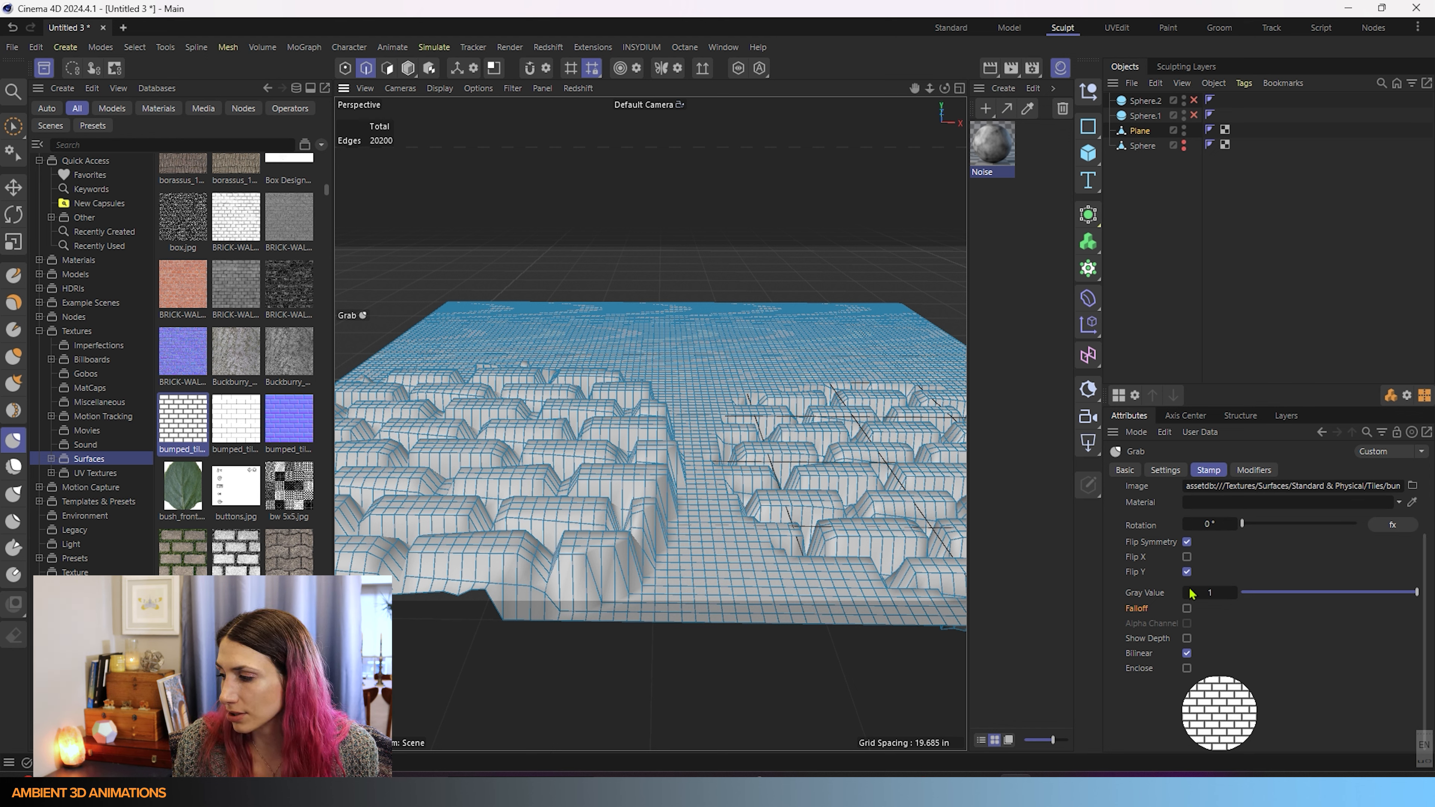
Enable Show Depth and stamp the bricks at the plane's far right with Gray Value 1 and far left with Gray Value 0
click(1186, 639)
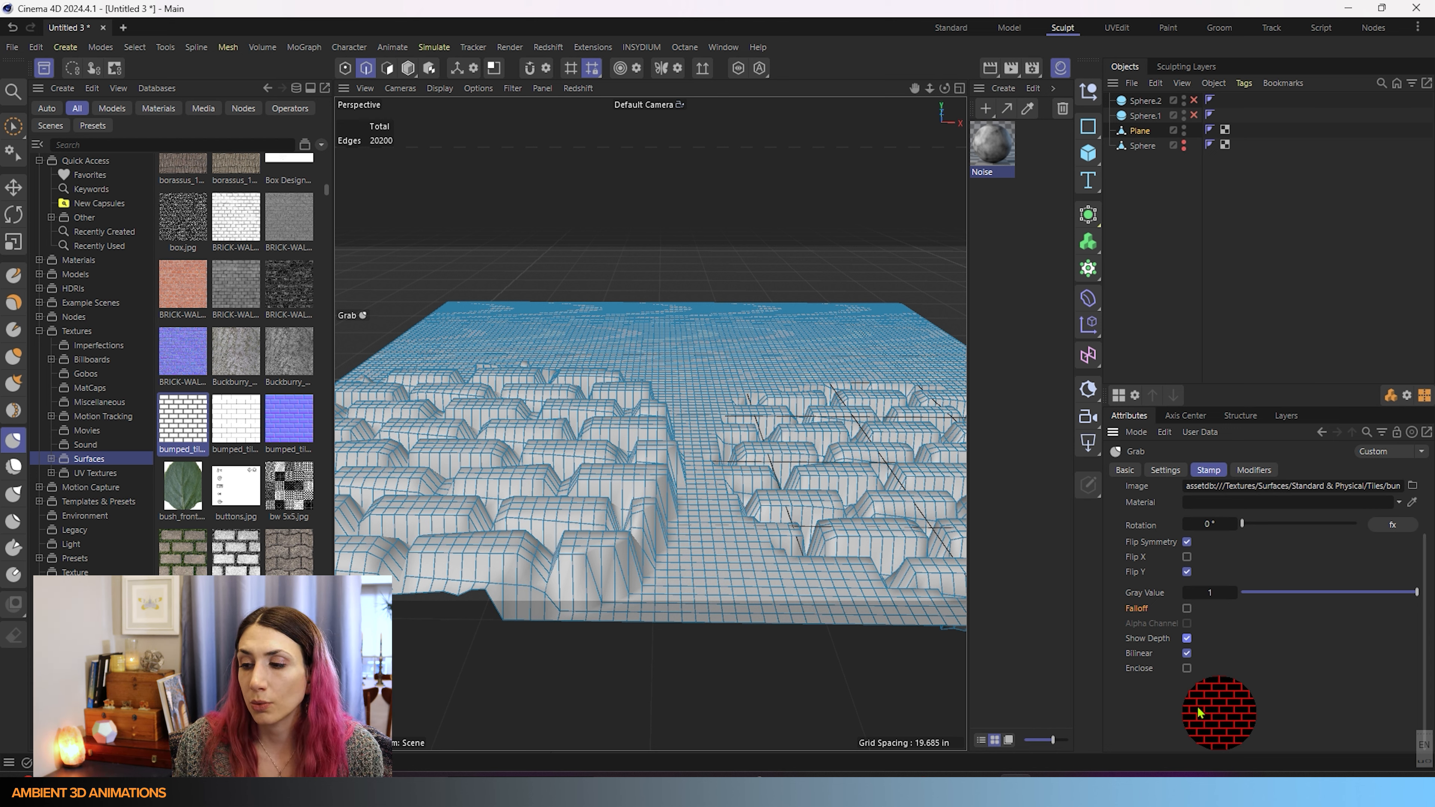
drag(763, 339, 763, 321)
drag(1415, 591, 1241, 592)
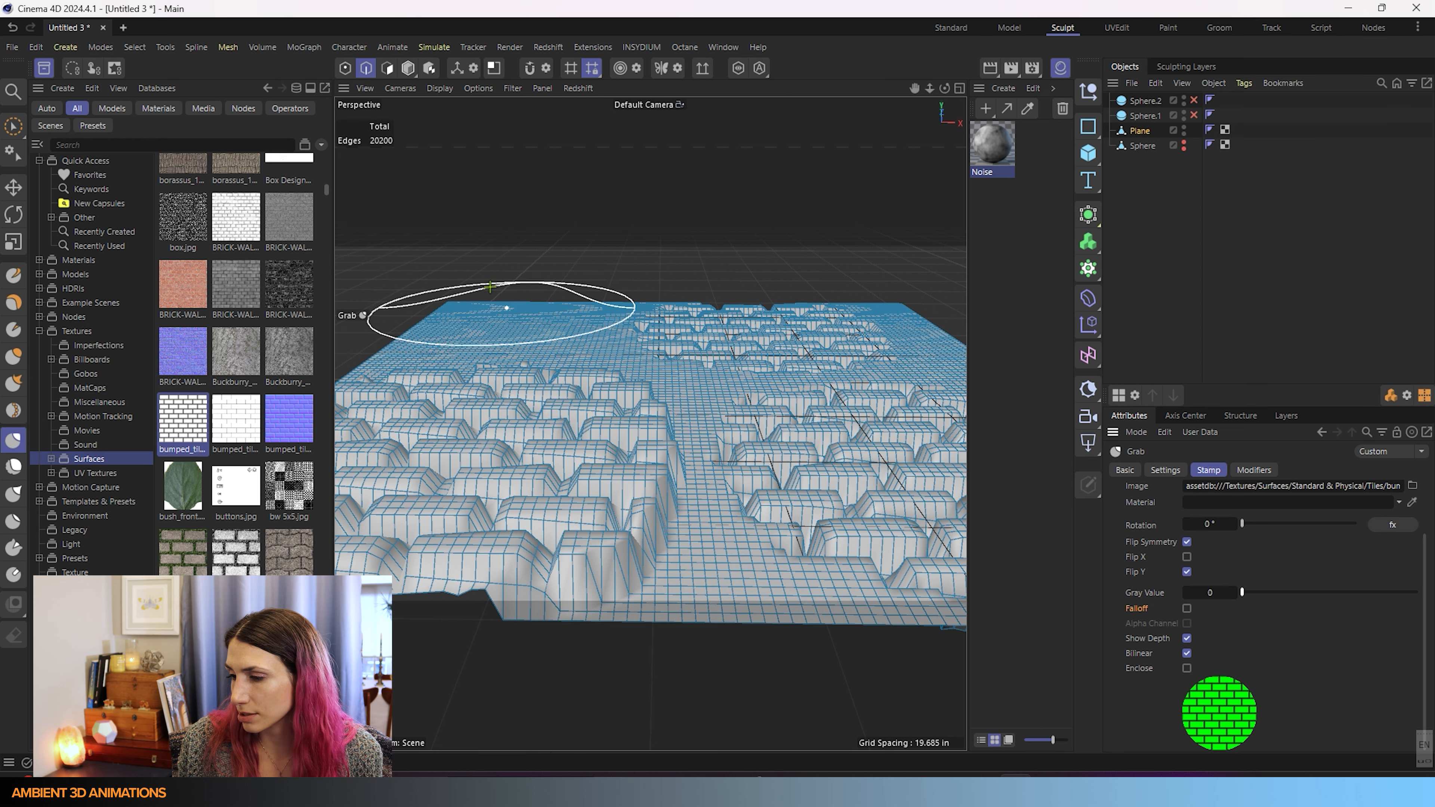
drag(516, 319, 517, 305)
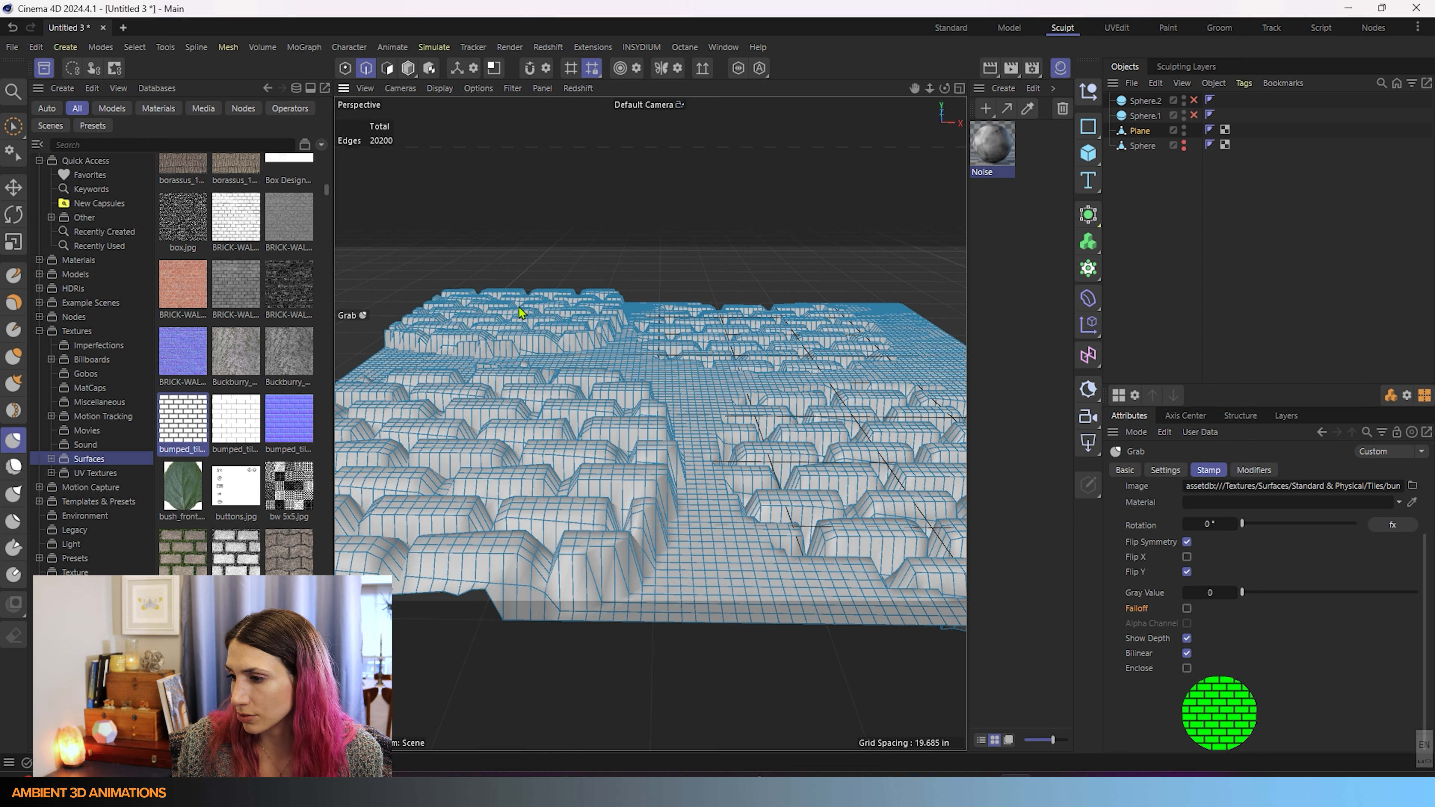
Set the stamp's Gray Value to 0.51
drag(1242, 592, 1330, 591)
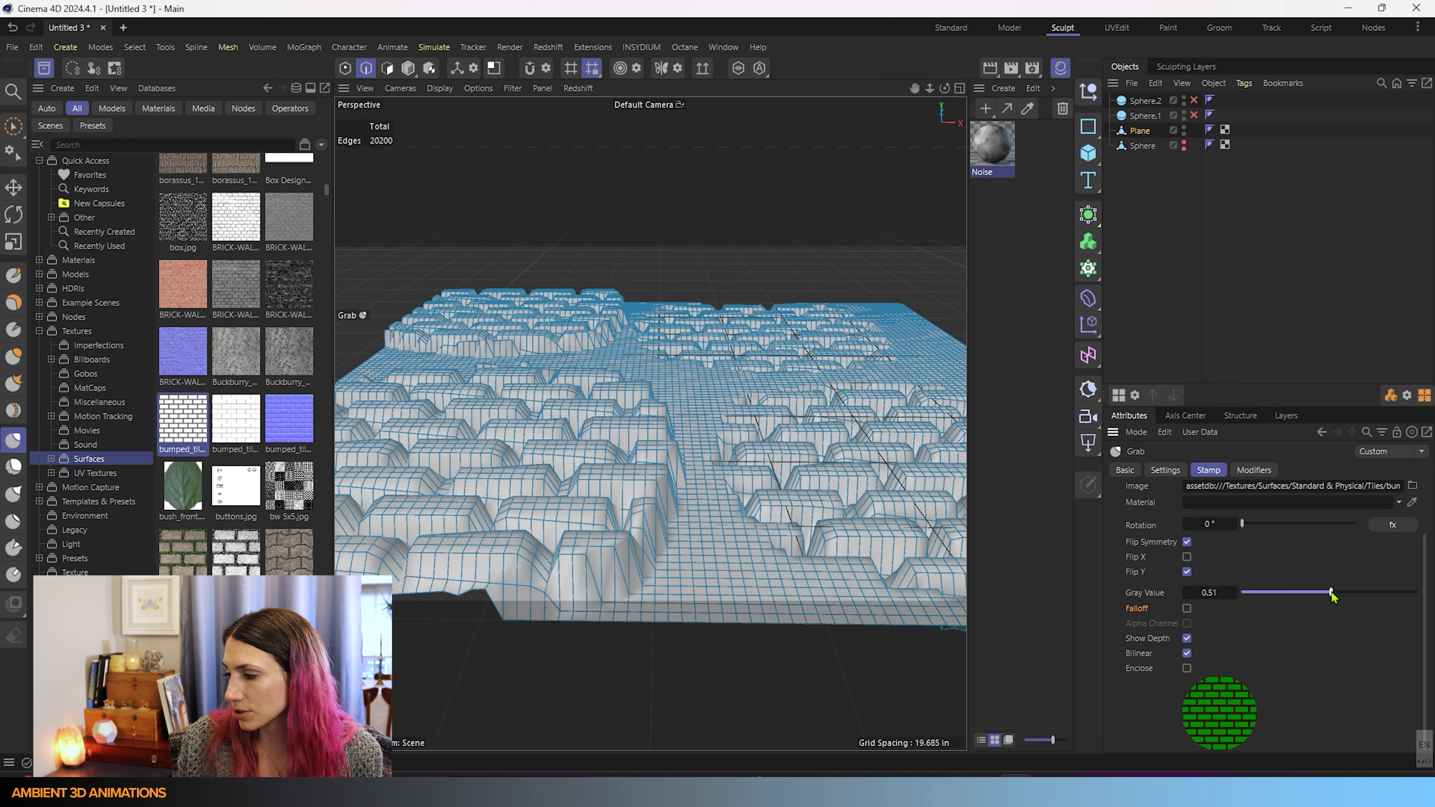